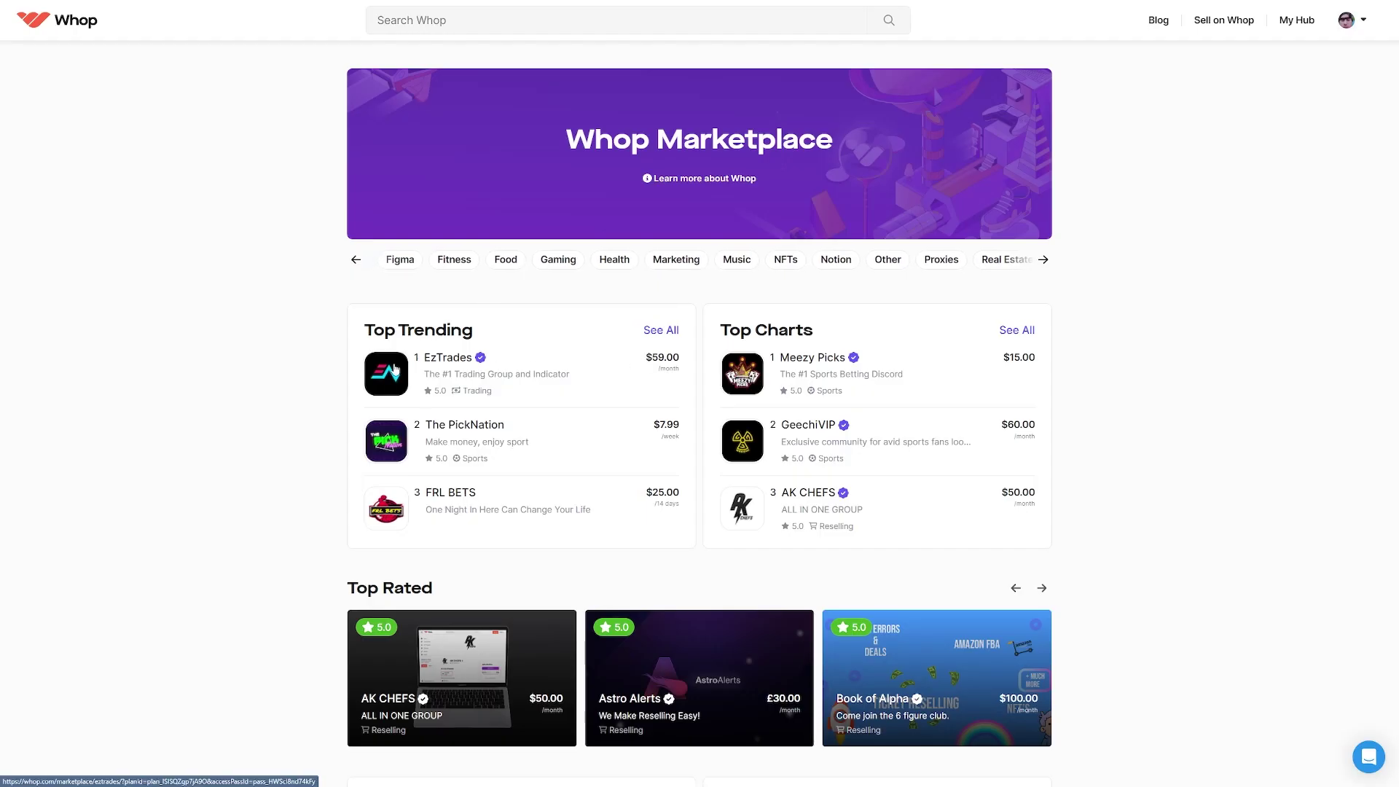
Look through the EzTrades listing and the ranked product categories on the Whop Marketplace
left_click(514, 357)
scroll(1018, 329, "down", 6)
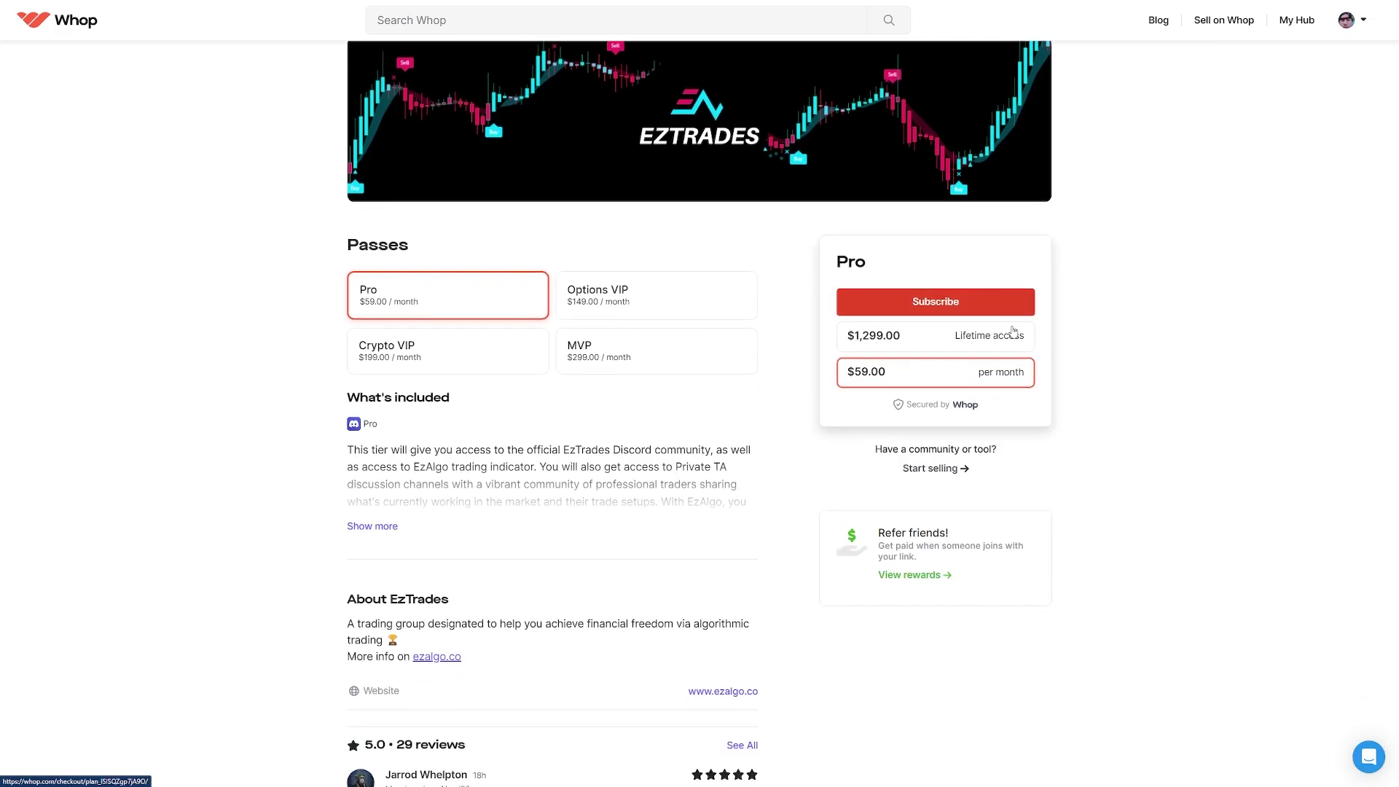
scroll(1023, 340, "up", 6)
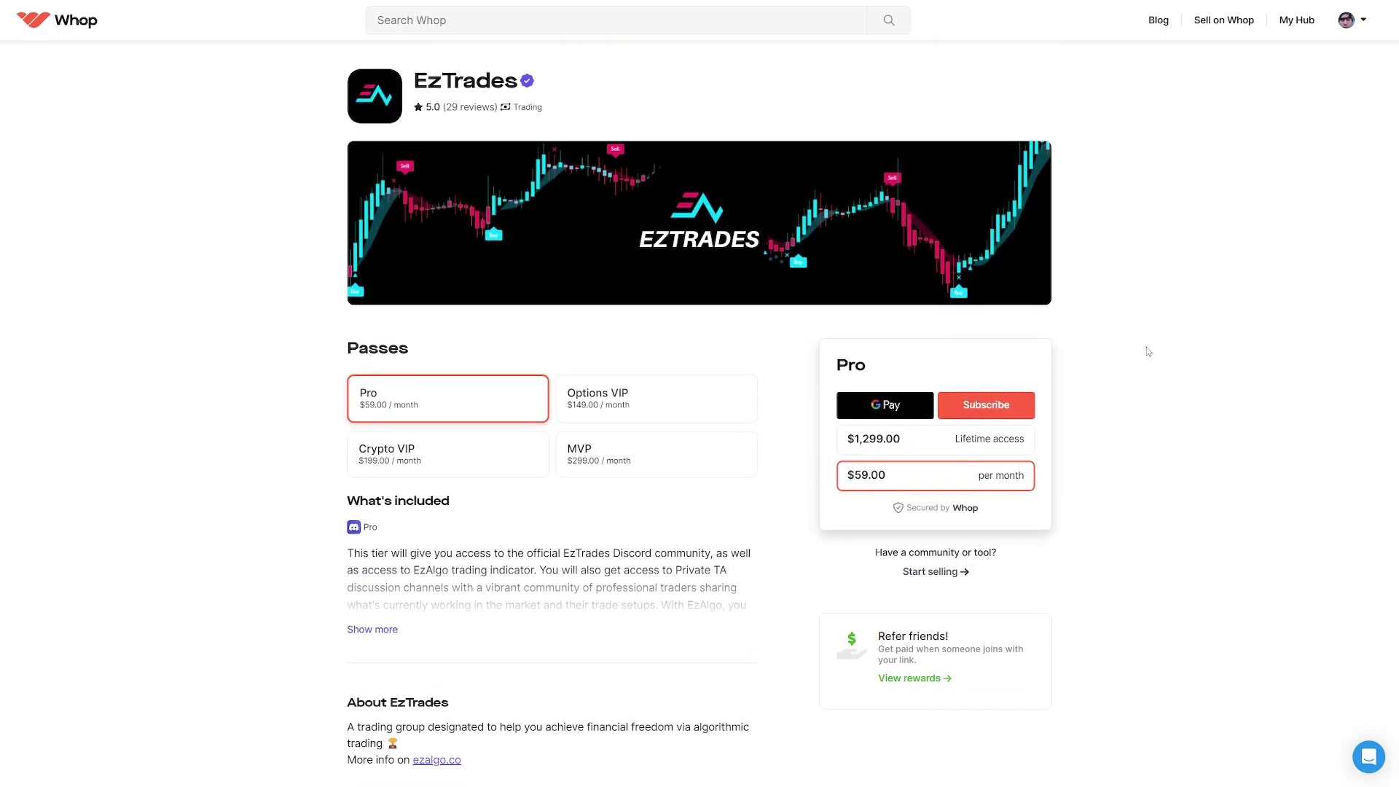
key("alt+Left")
scroll(1171, 262, "down", 3)
scroll(1172, 263, "down", 2)
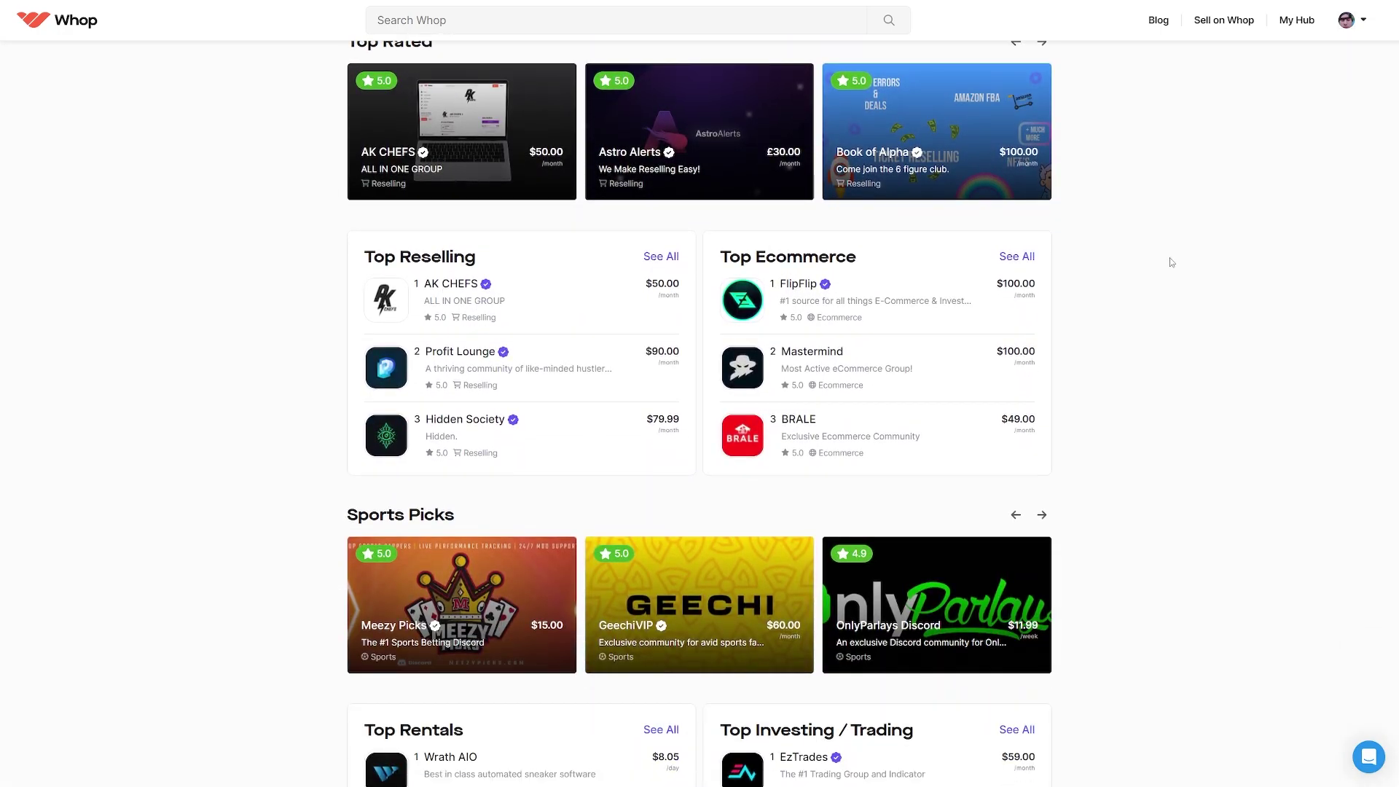
scroll(1171, 263, "down", 12)
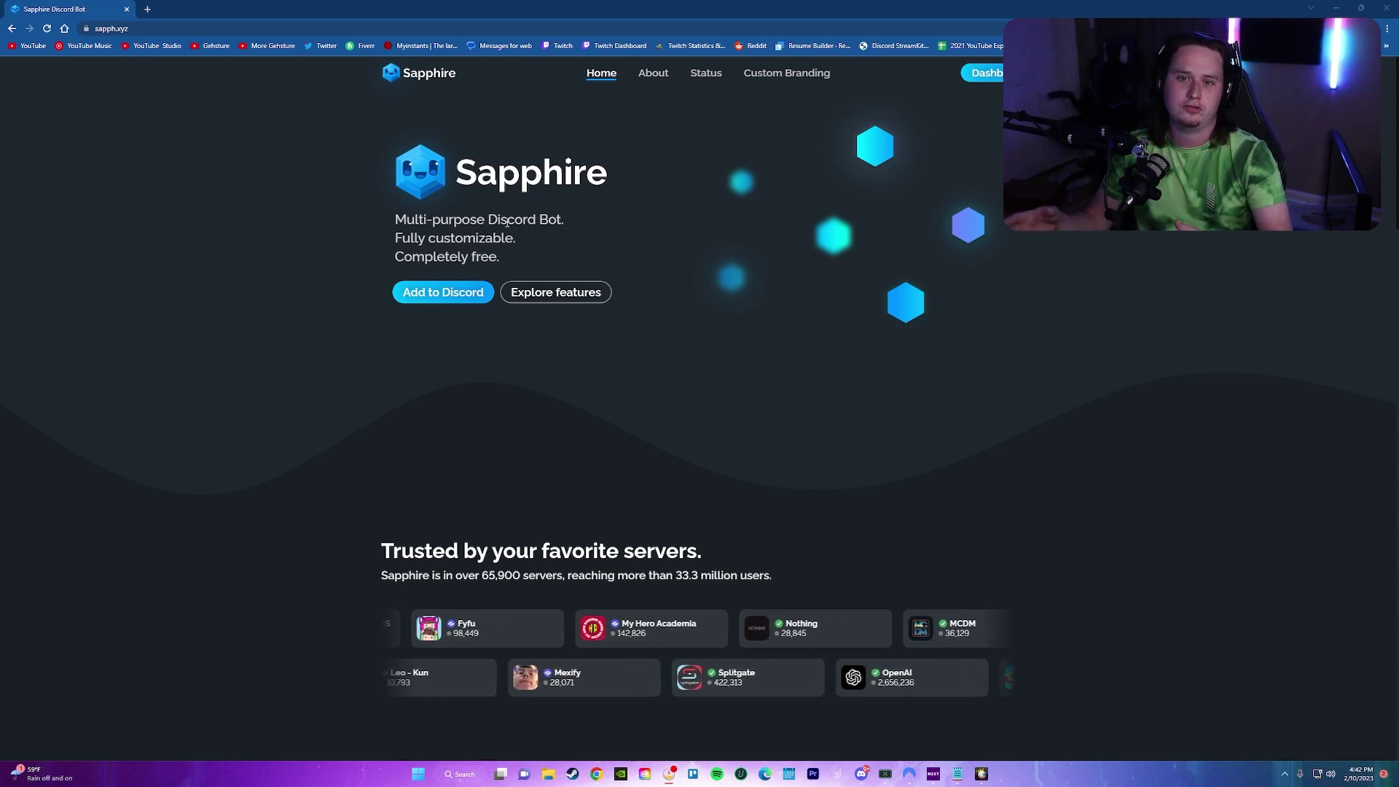
Add the Sapphire bot to the Discord server Test Server and complete its authorization
left_click(471, 296)
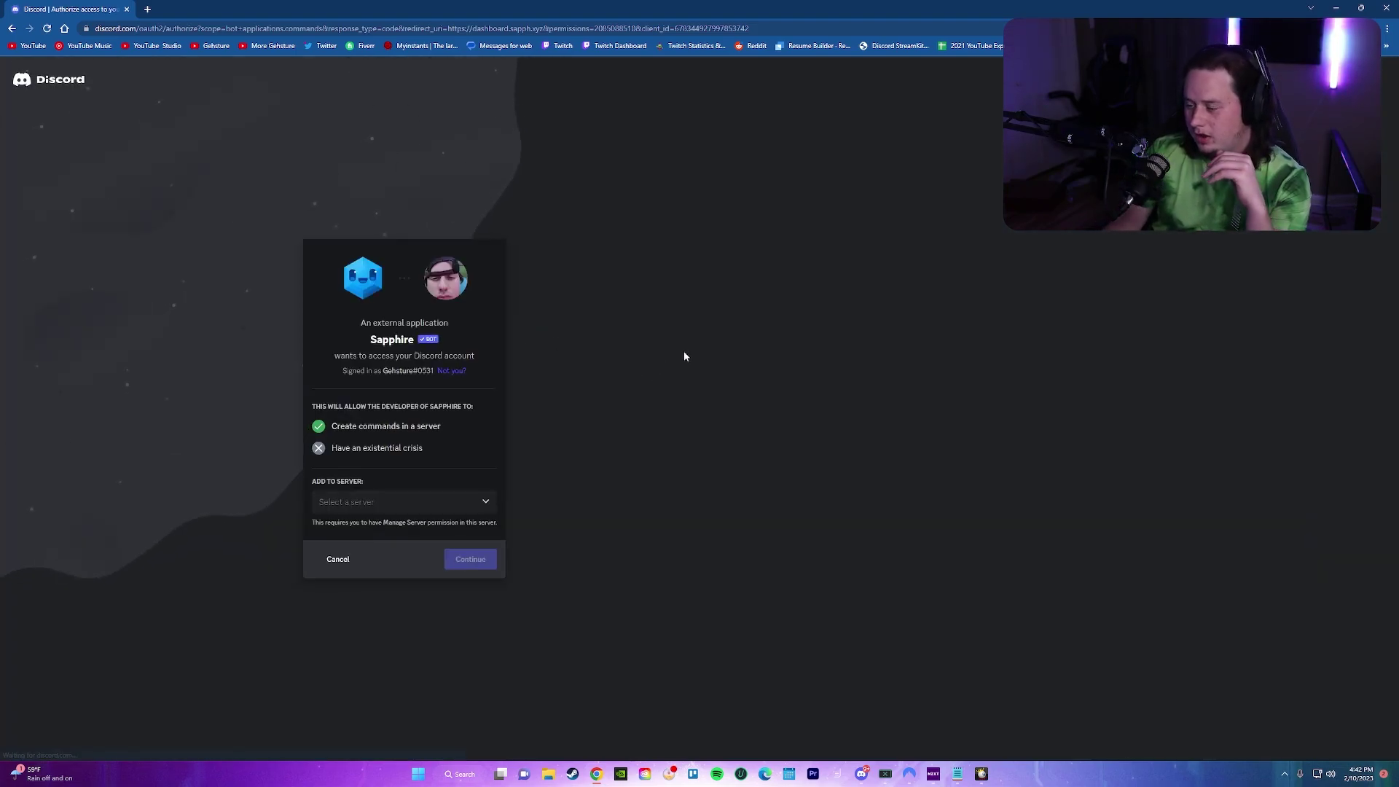
left_click(426, 503)
scroll(399, 561, "down", 5)
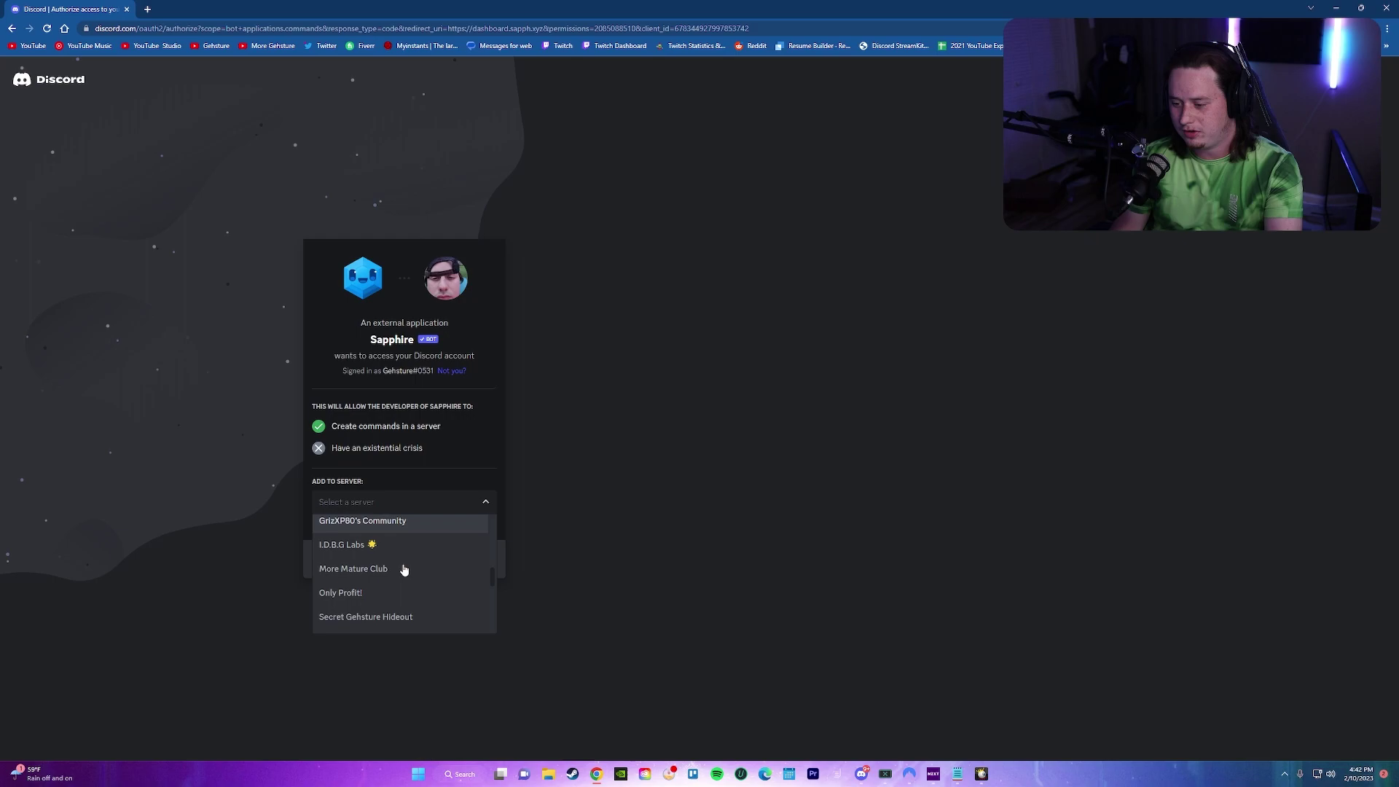
scroll(404, 570, "down", 3)
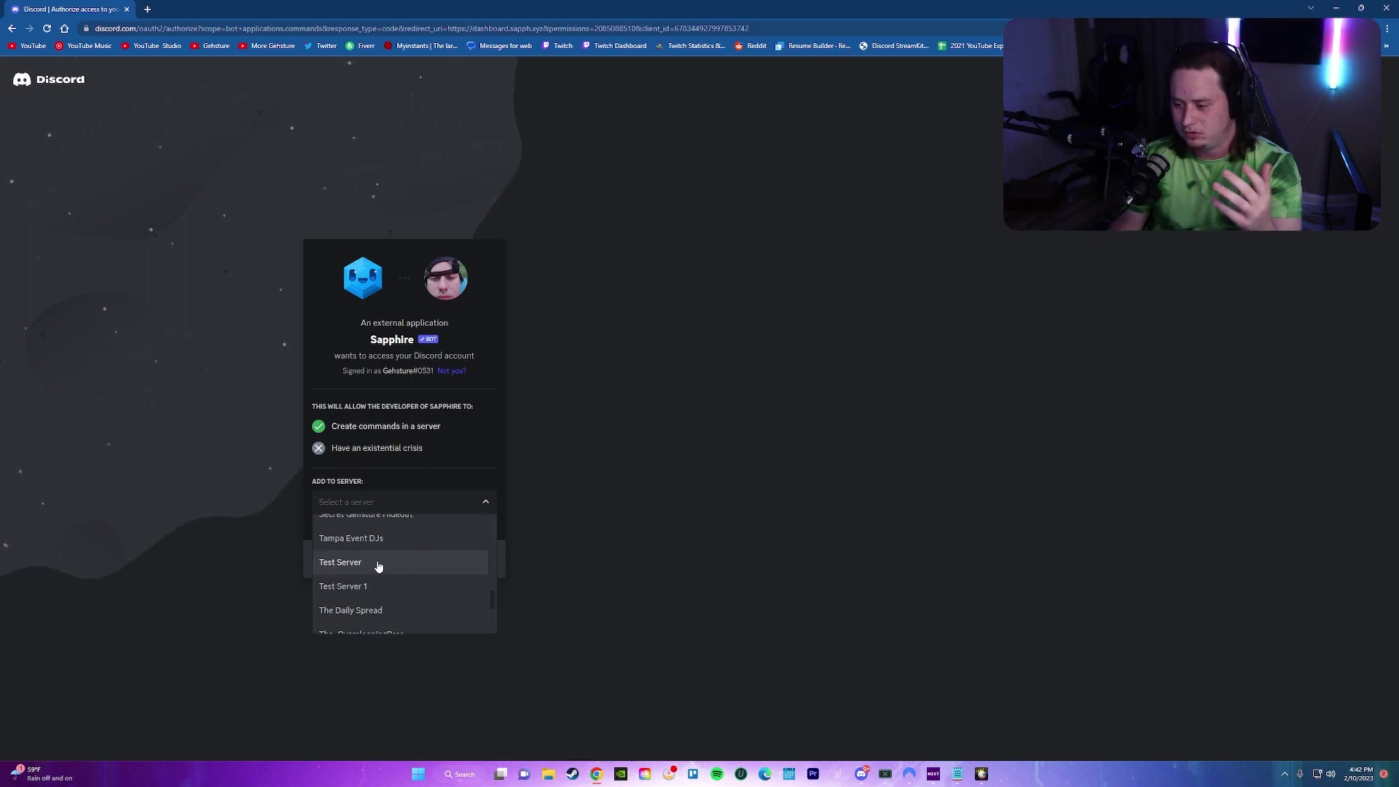
left_click(378, 565)
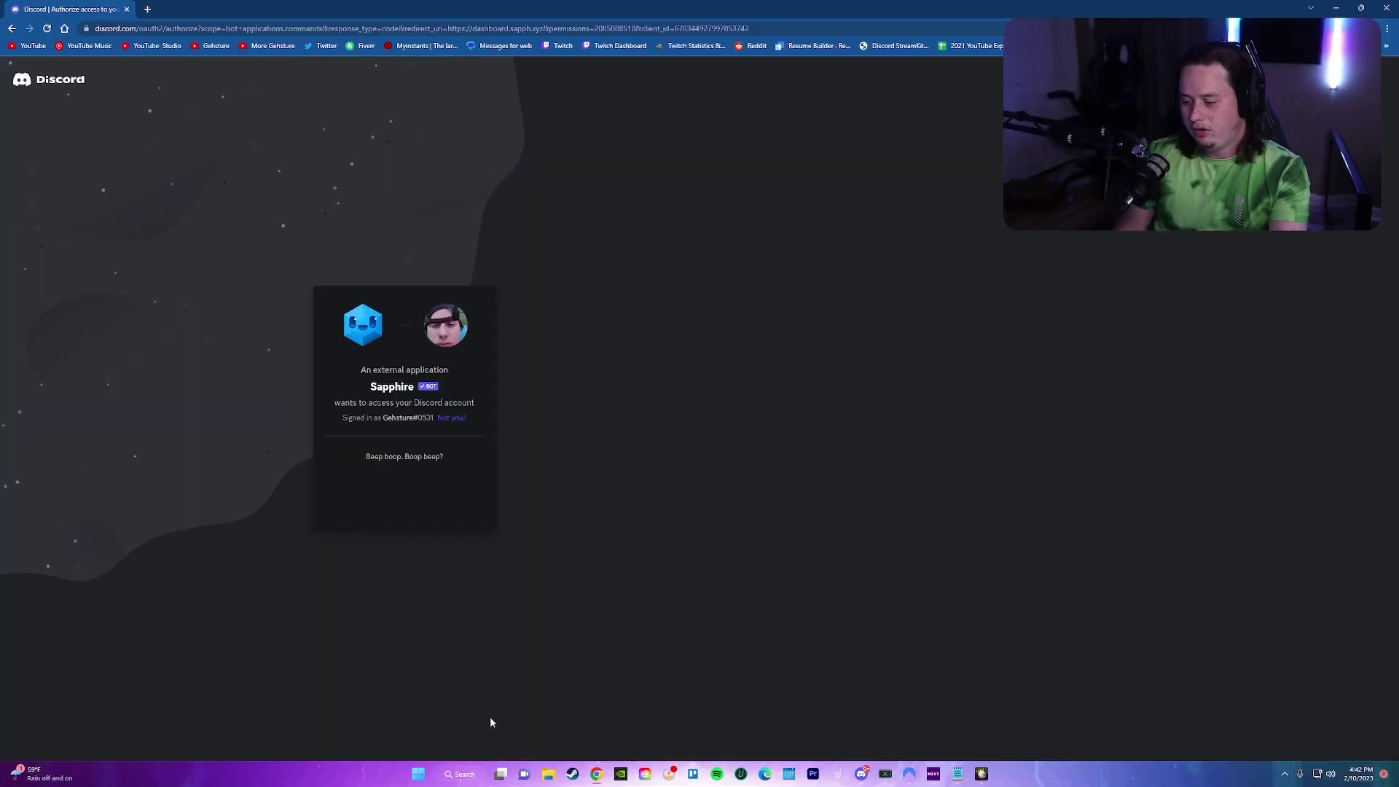
left_click(415, 511)
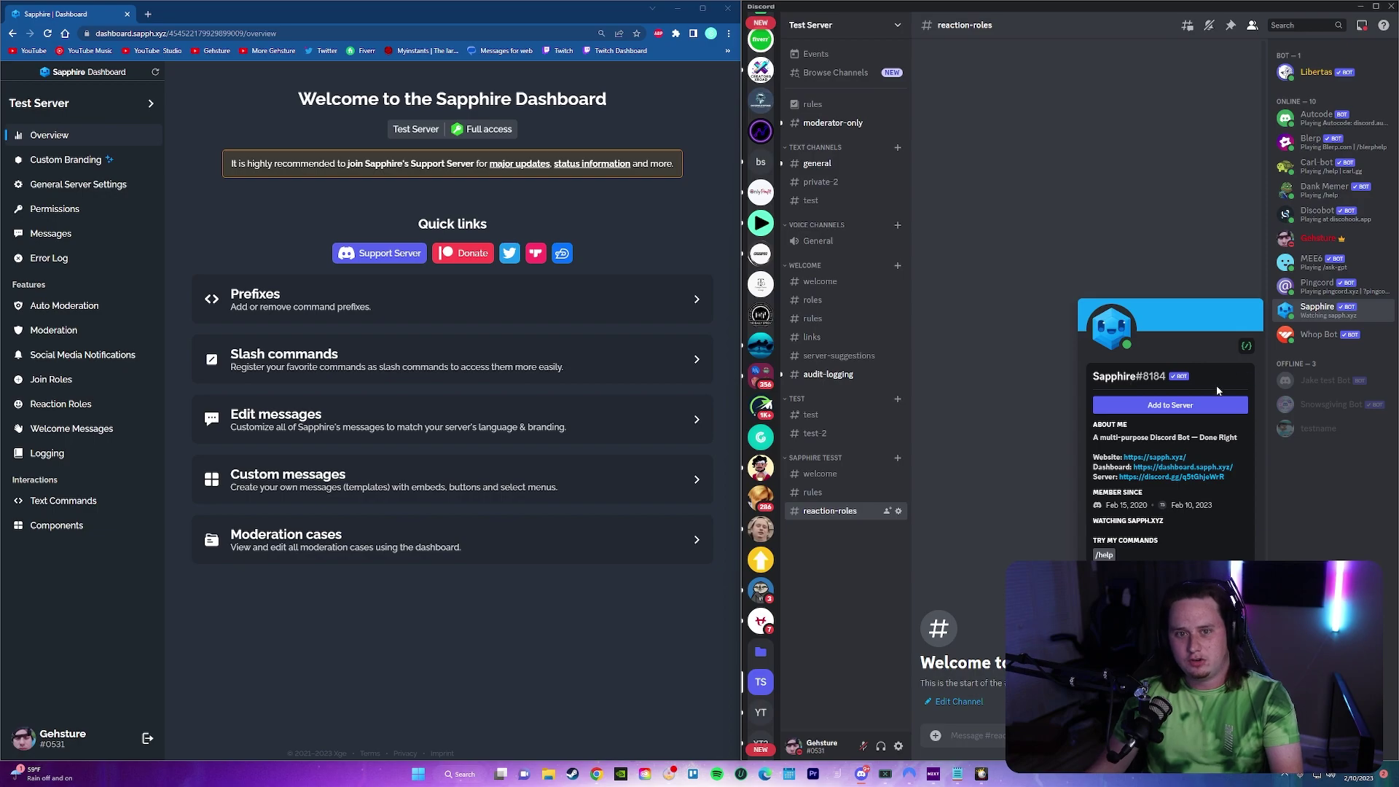
left_click(1001, 395)
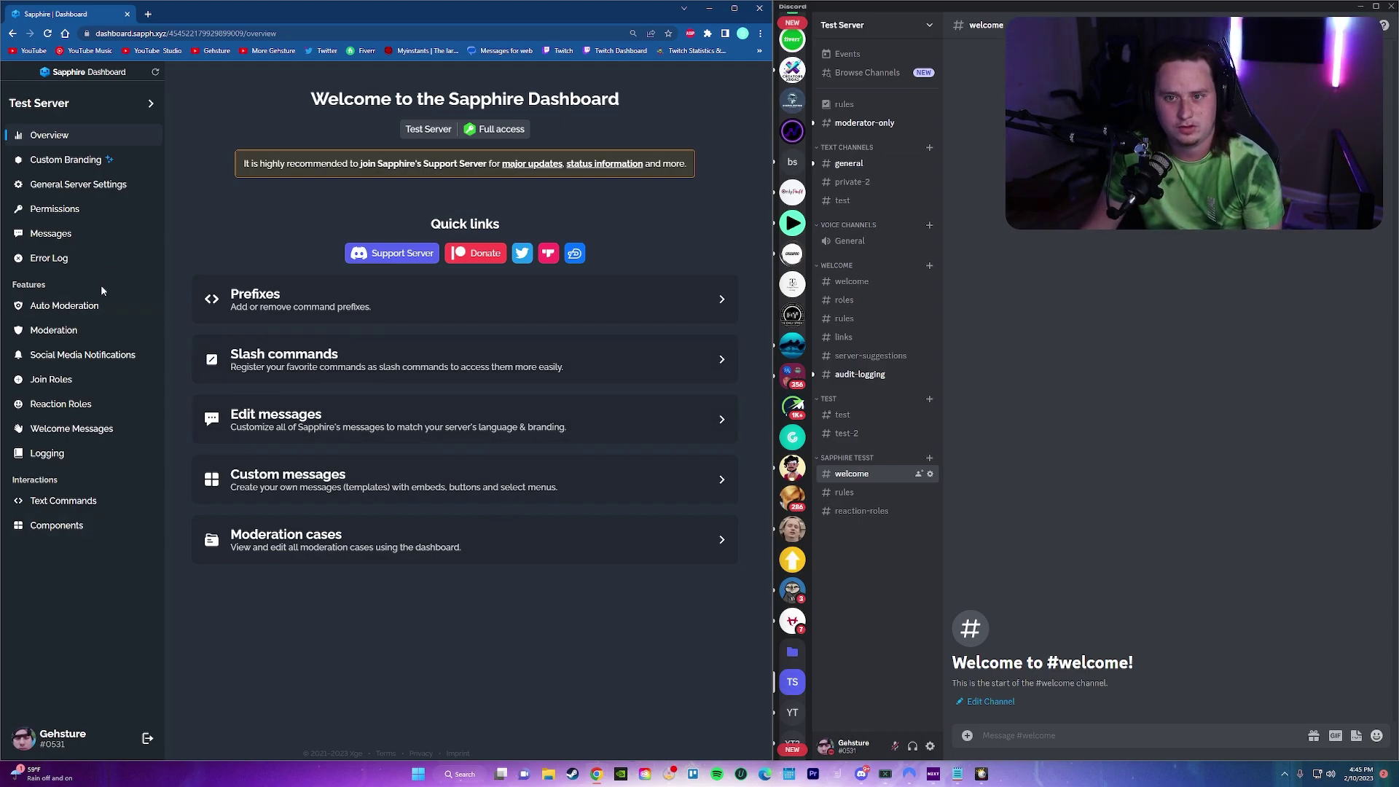
Review Sapphire's Custom Branding plans, general server settings, permissions, message options and error log for Test Server
left_click(70, 159)
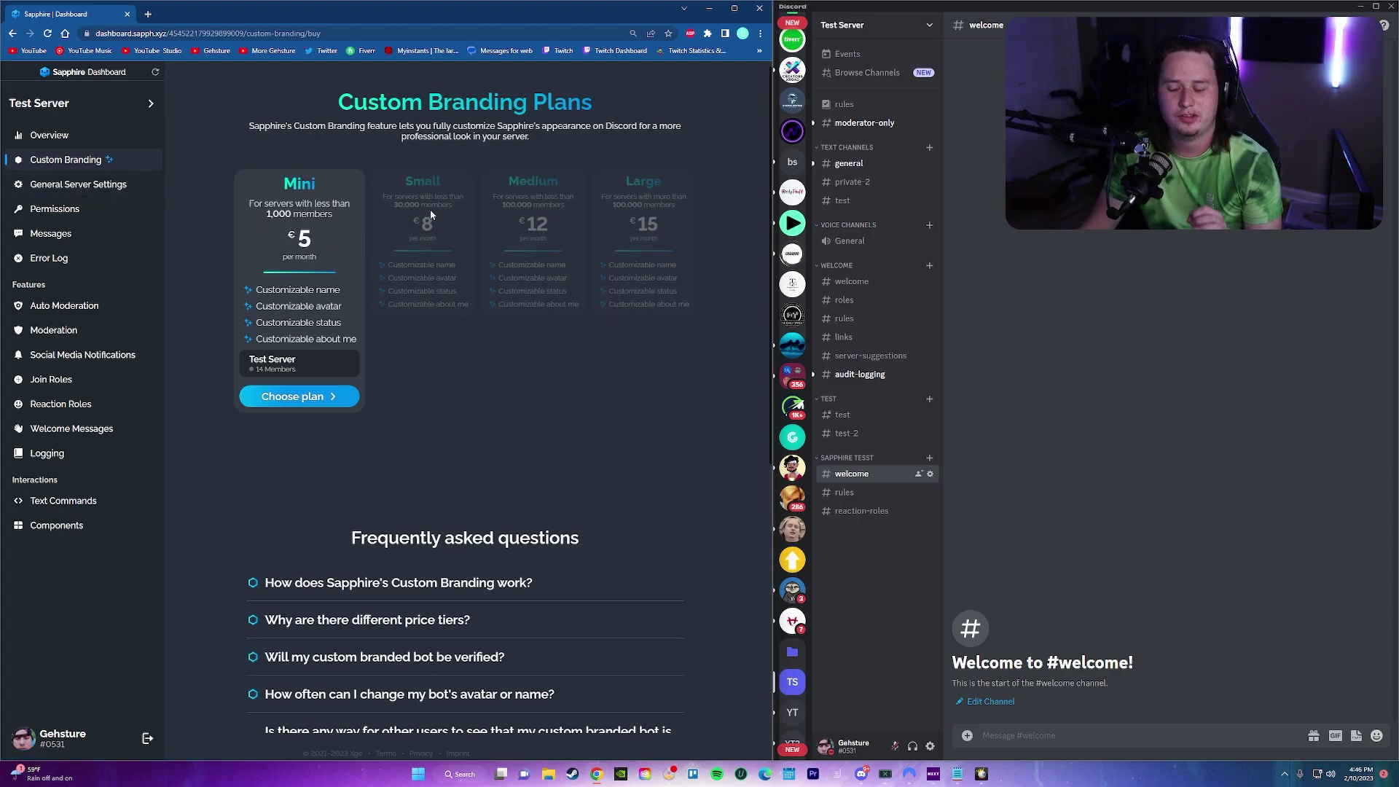
scroll(430, 209, "down", 4)
scroll(524, 305, "up", 4)
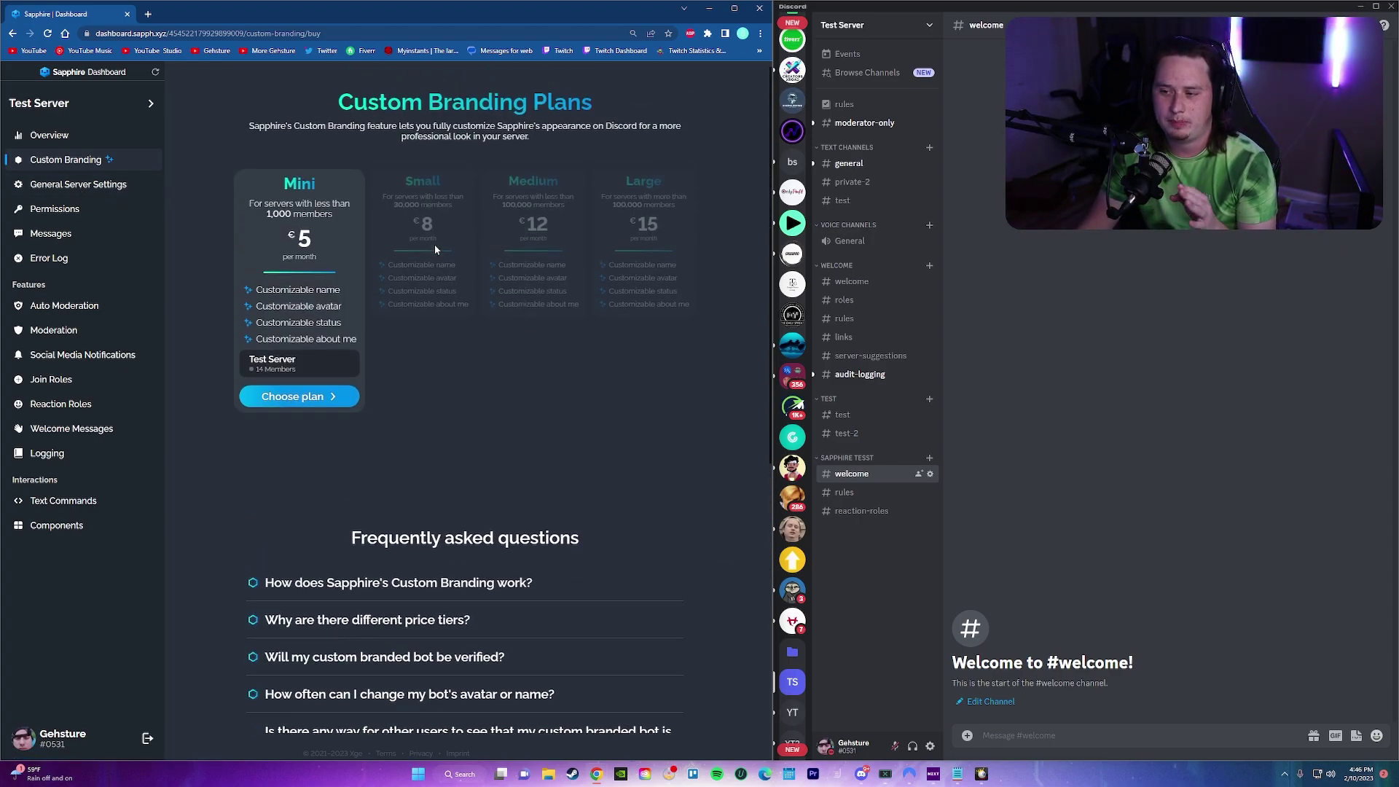
left_click(95, 308)
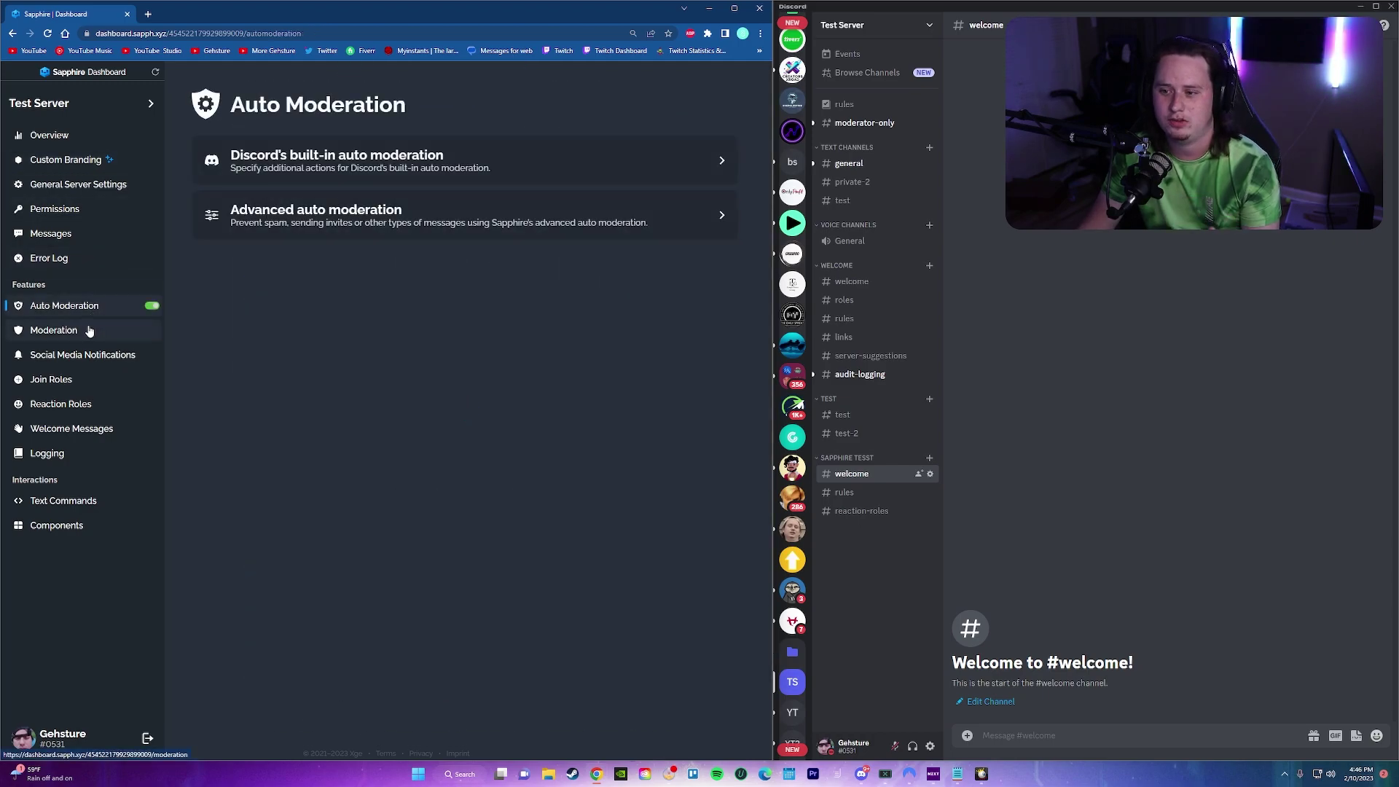
left_click(93, 160)
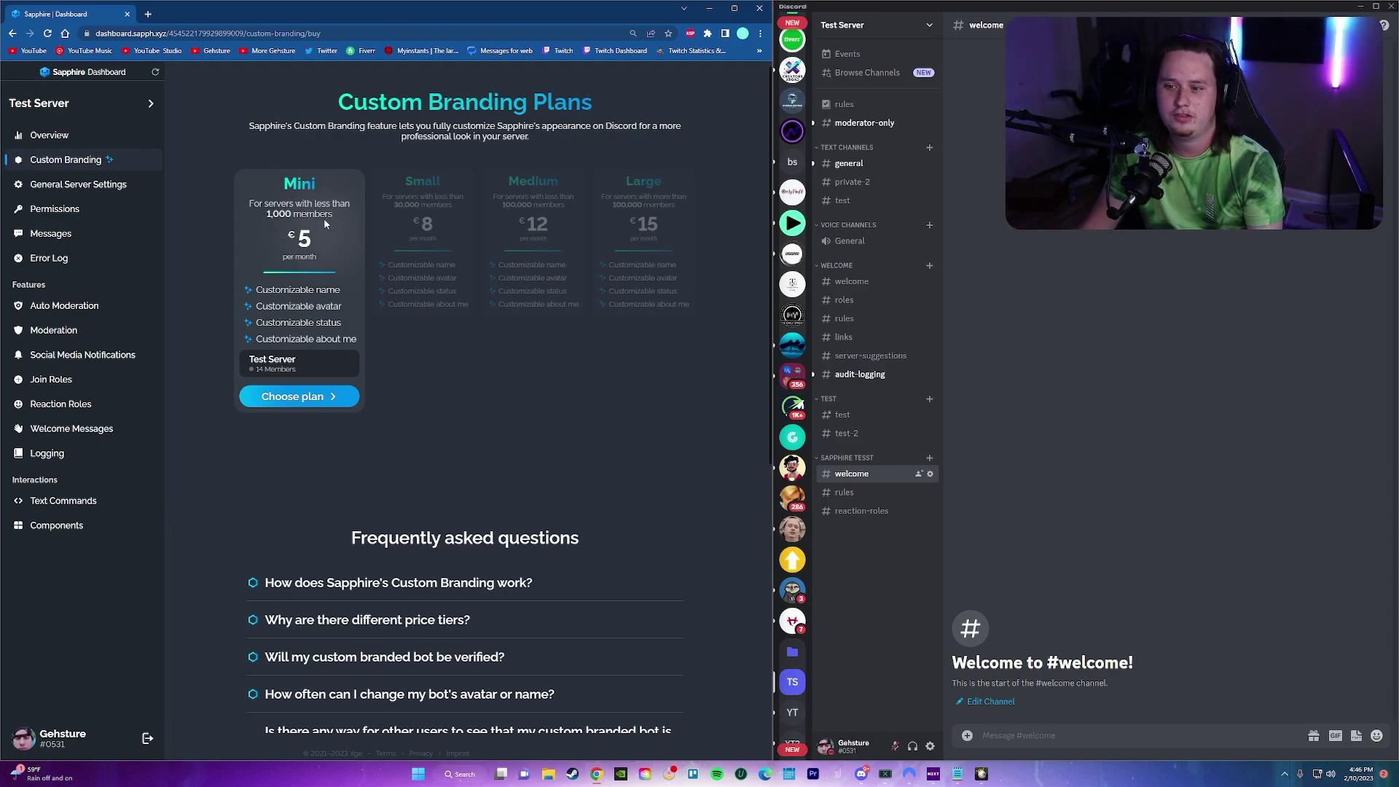
left_click(79, 184)
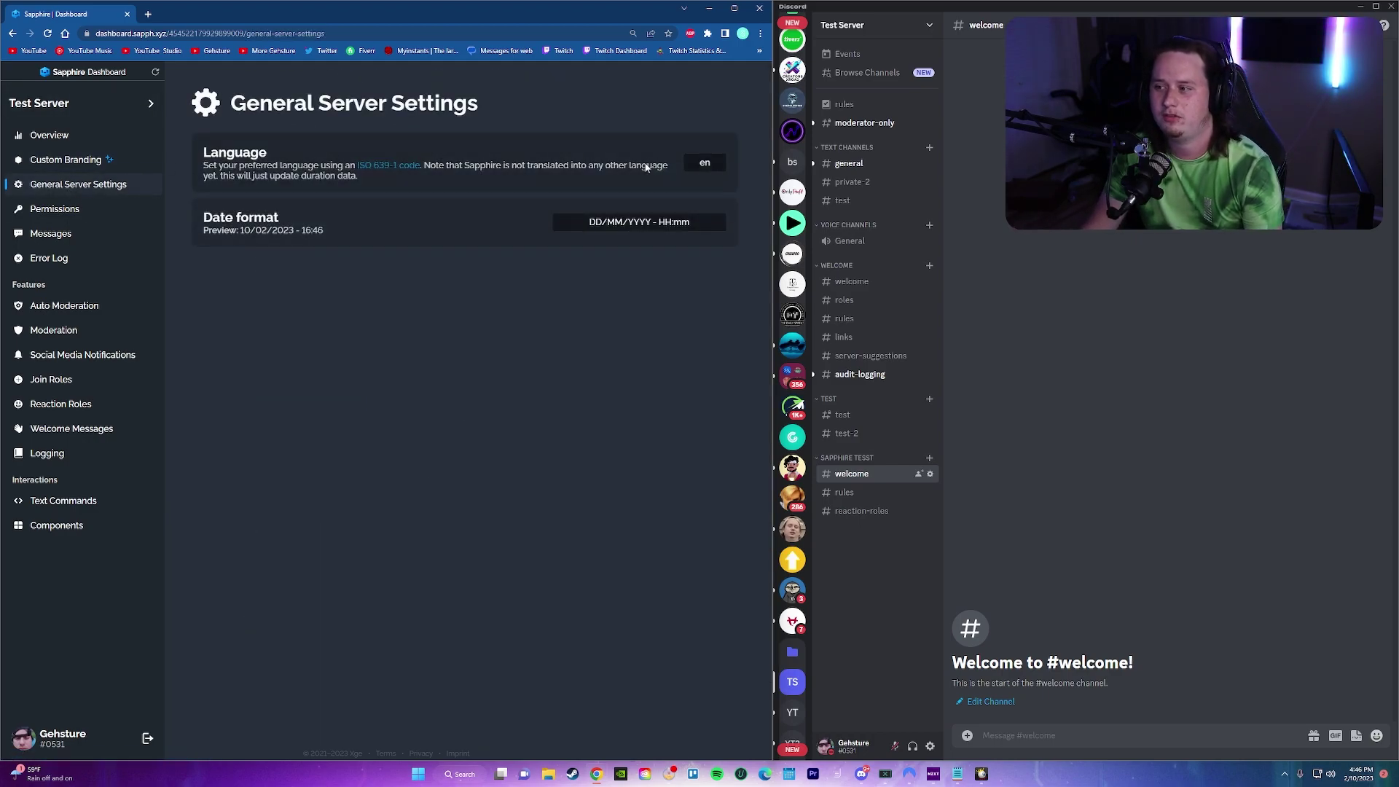
left_click(51, 210)
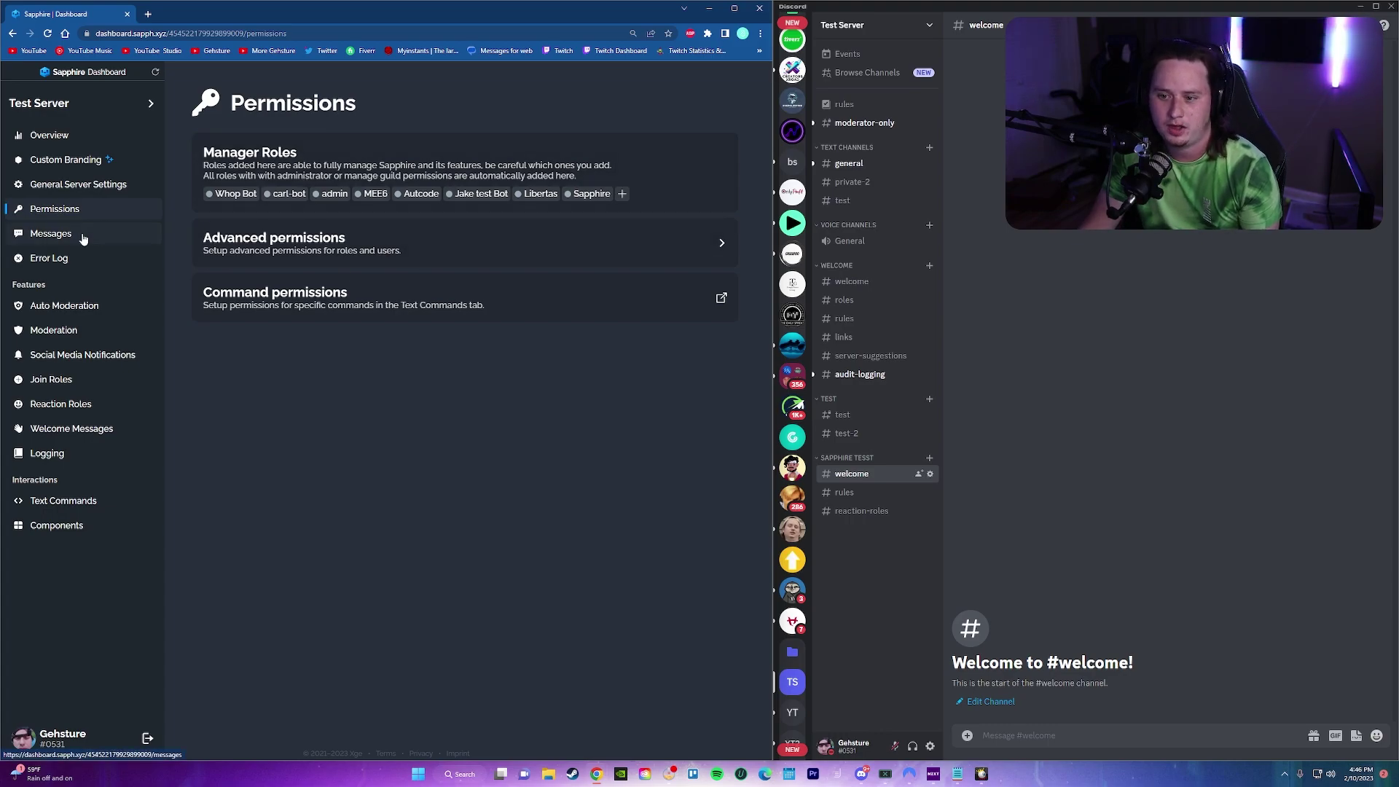
left_click(81, 236)
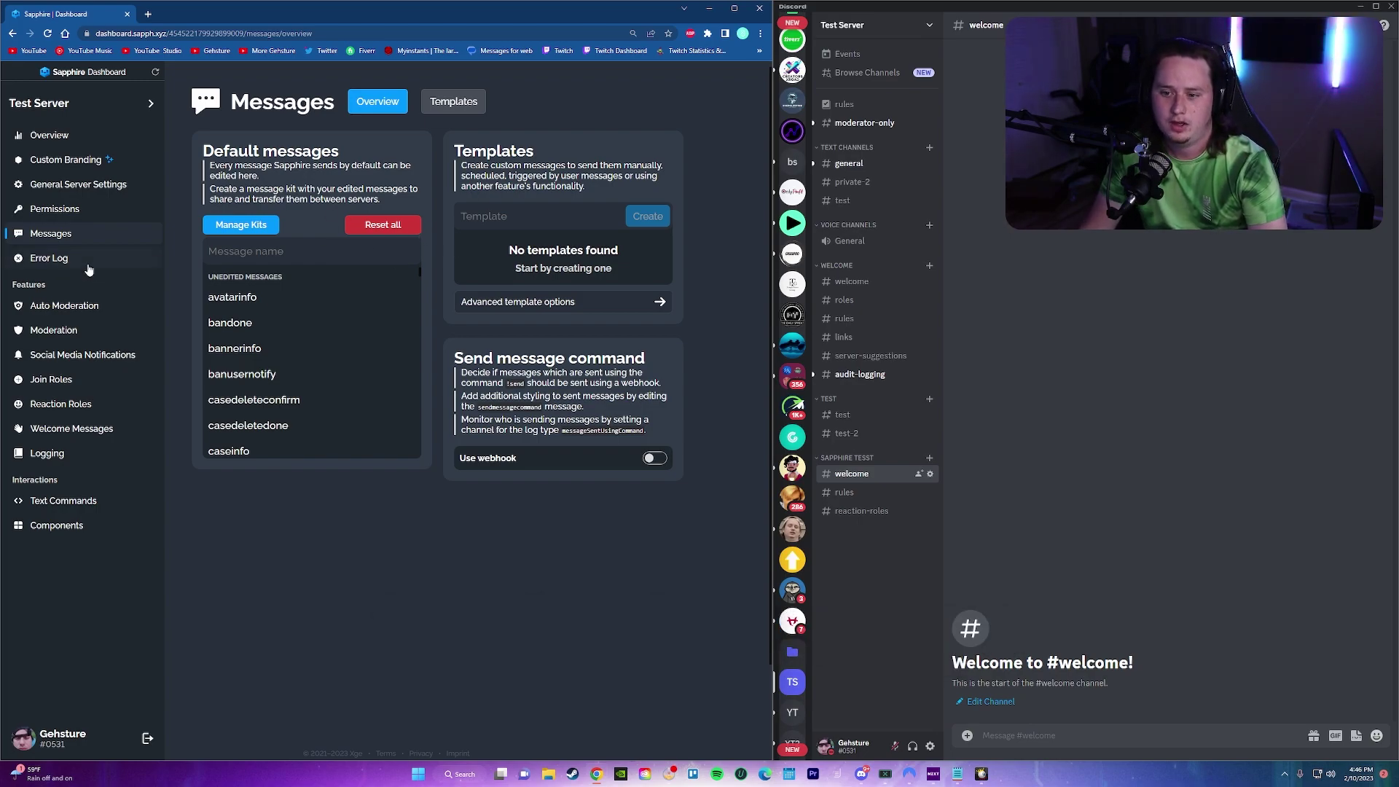
left_click(87, 264)
Examine the advanced auto moderation rules and the moderation options available for Test Server
left_click(69, 310)
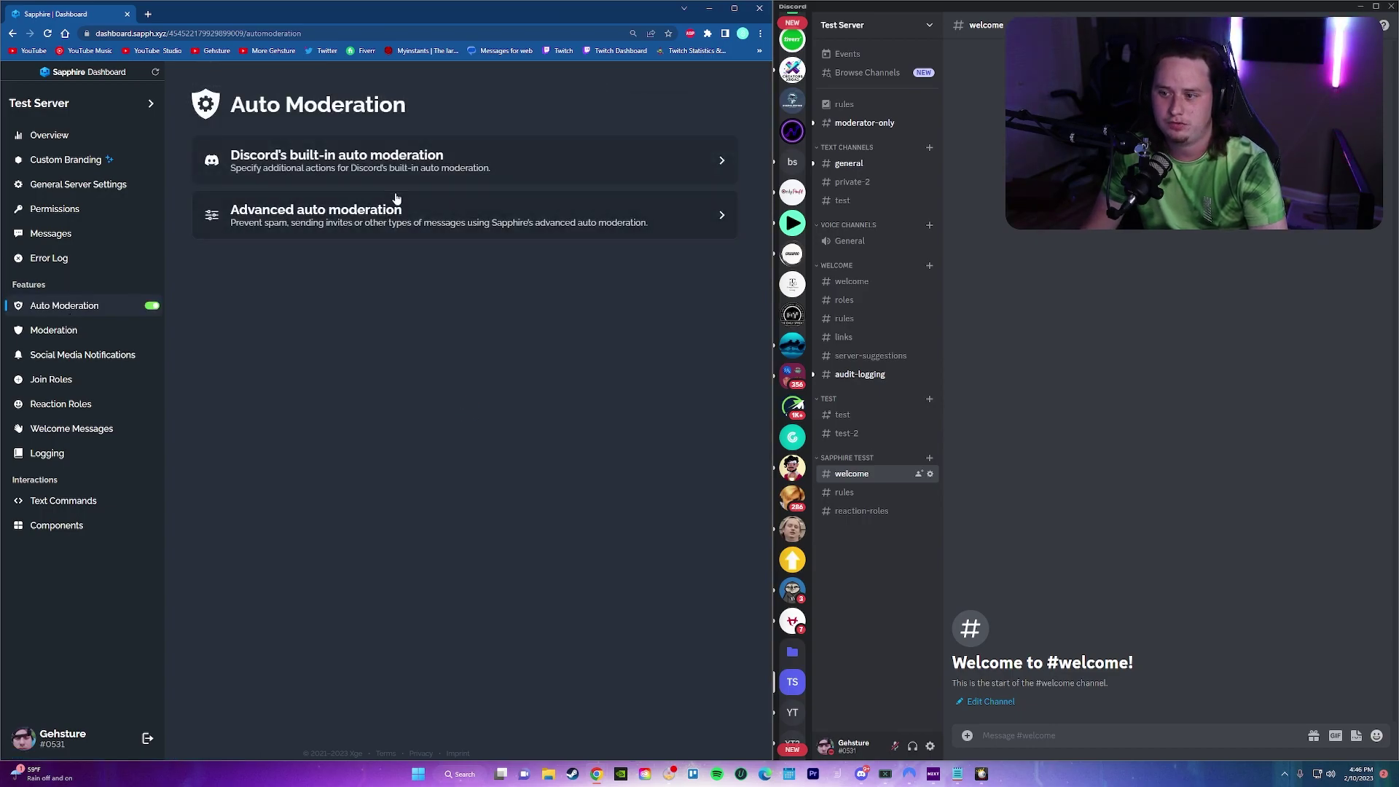
left_click(397, 201)
scroll(365, 235, "down", 3)
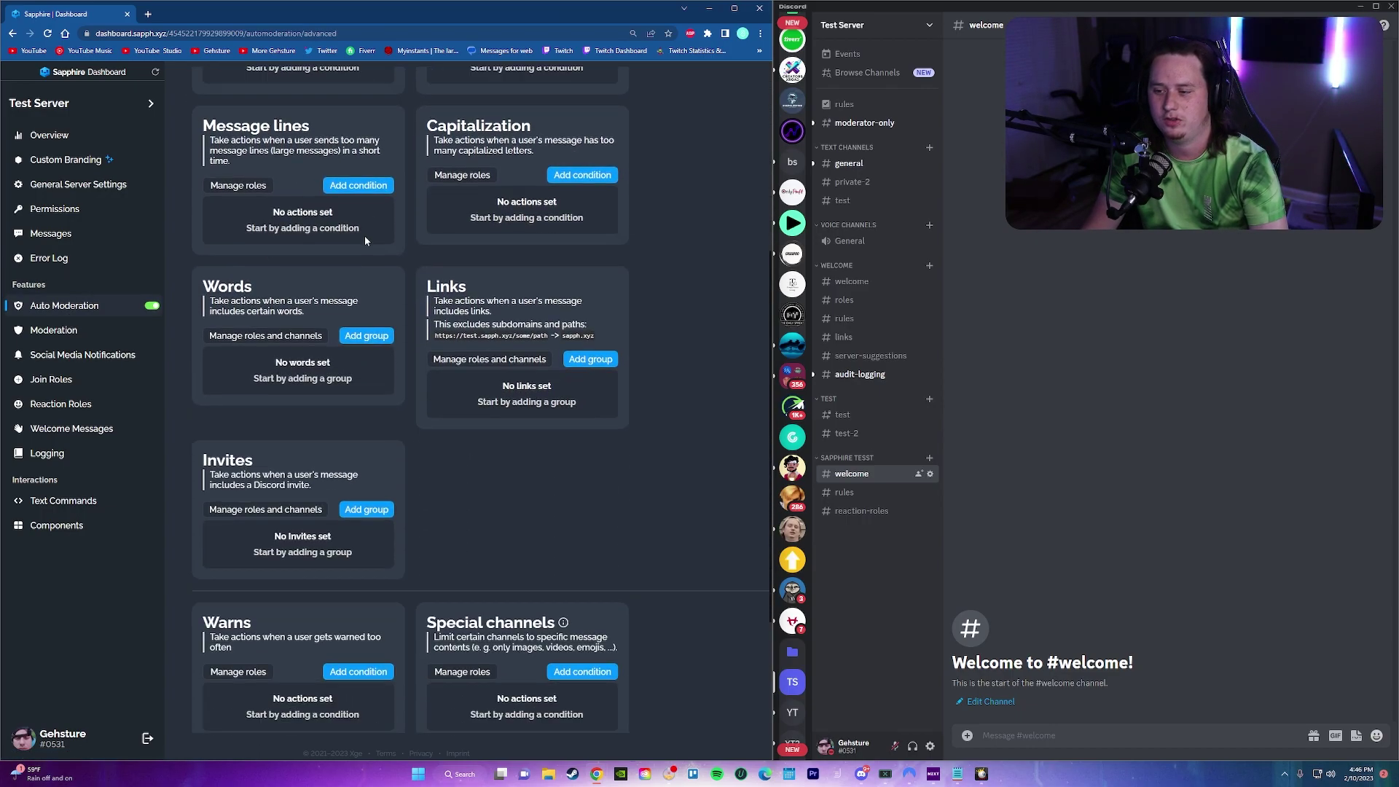
scroll(408, 269, "up", 3)
scroll(471, 304, "down", 1)
left_click(97, 335)
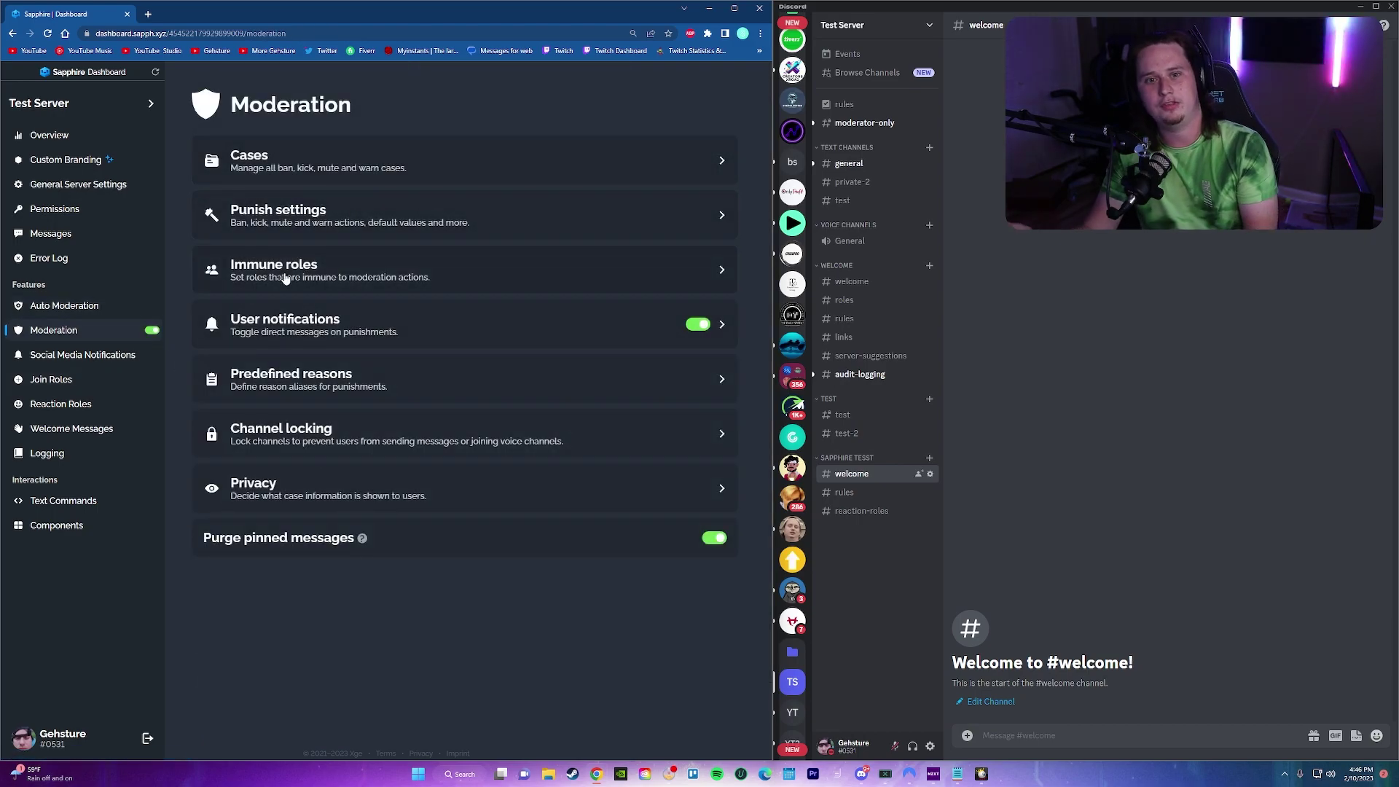
Look over the social media notifications, join roles, reaction roles, welcome messages and logging features
left_click(85, 358)
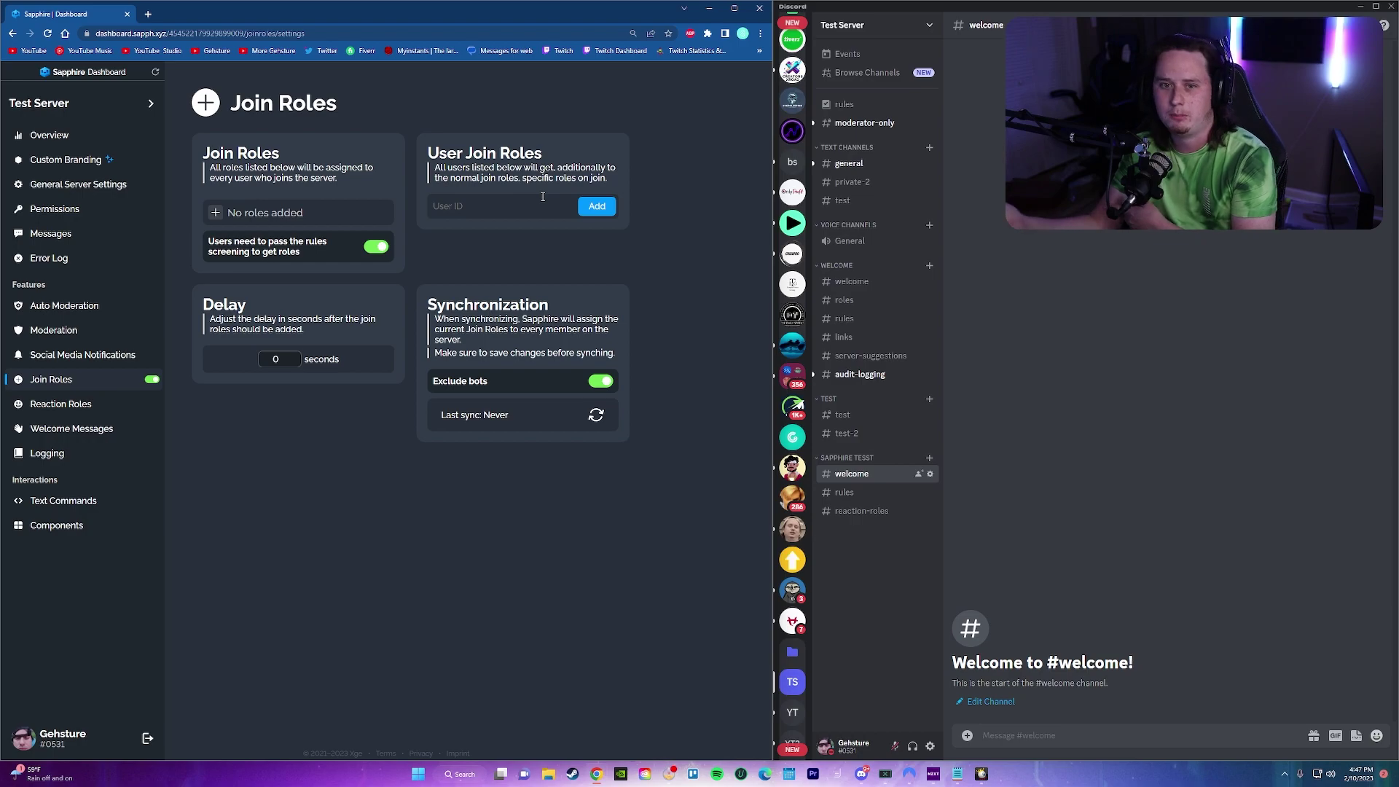
left_click(73, 403)
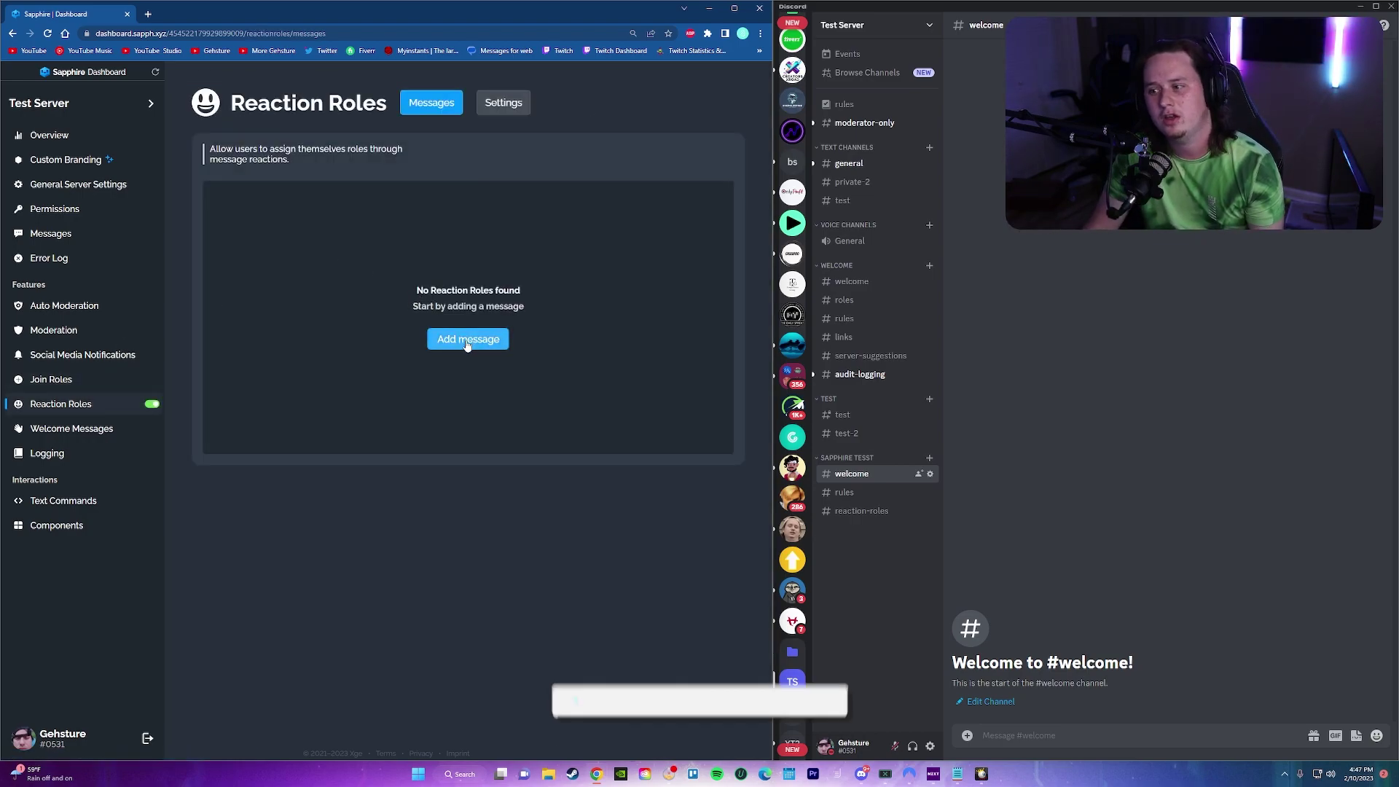
left_click(1020, 391)
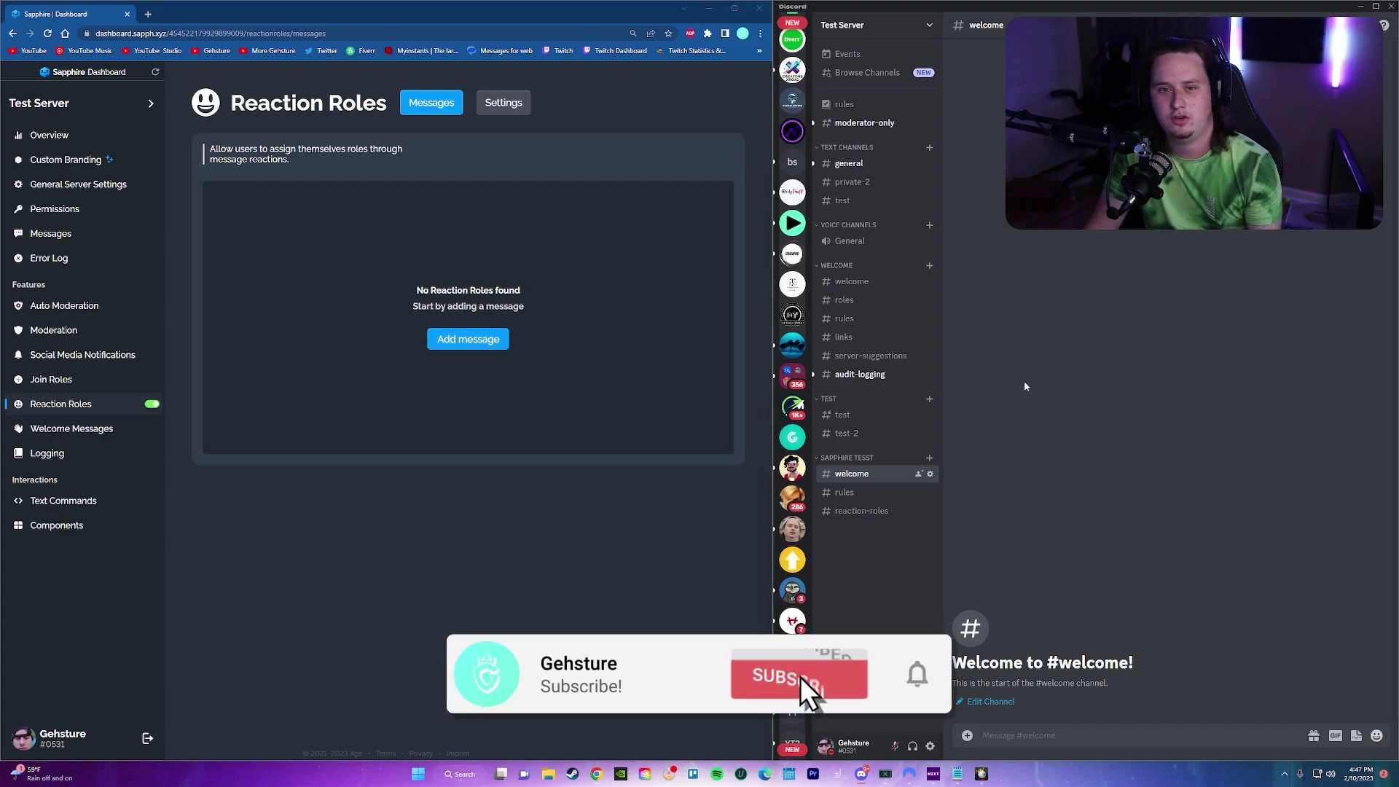
left_click(128, 438)
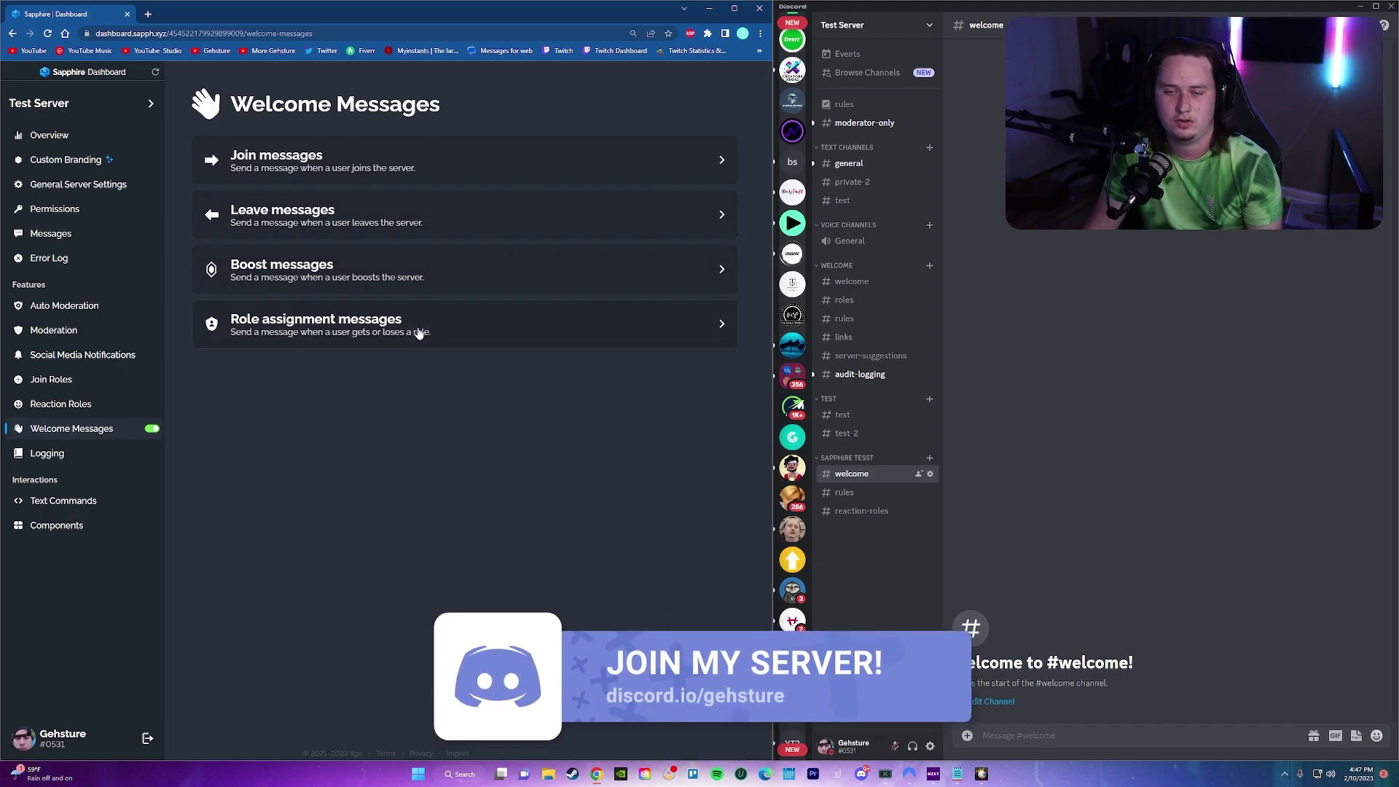
left_click(54, 462)
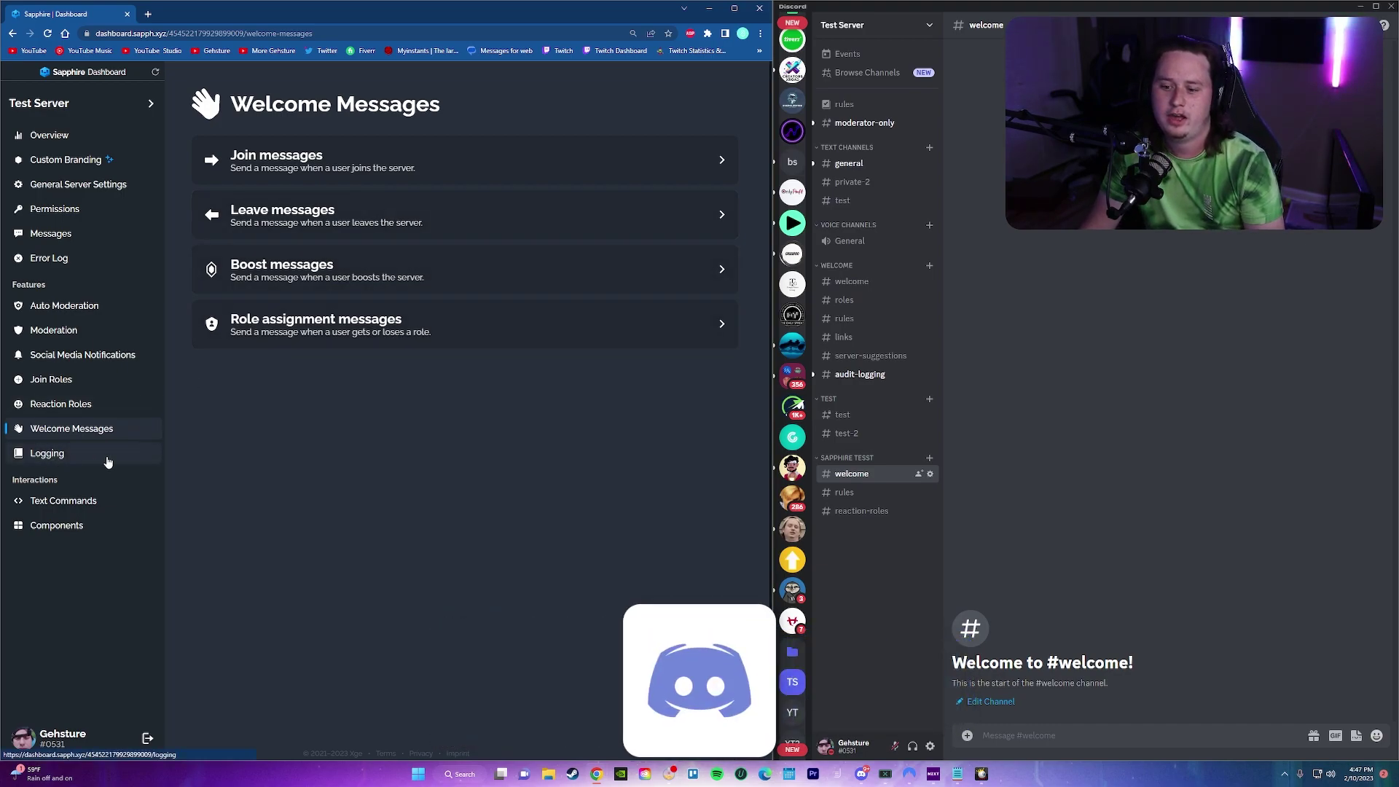
scroll(433, 235, "down", 14)
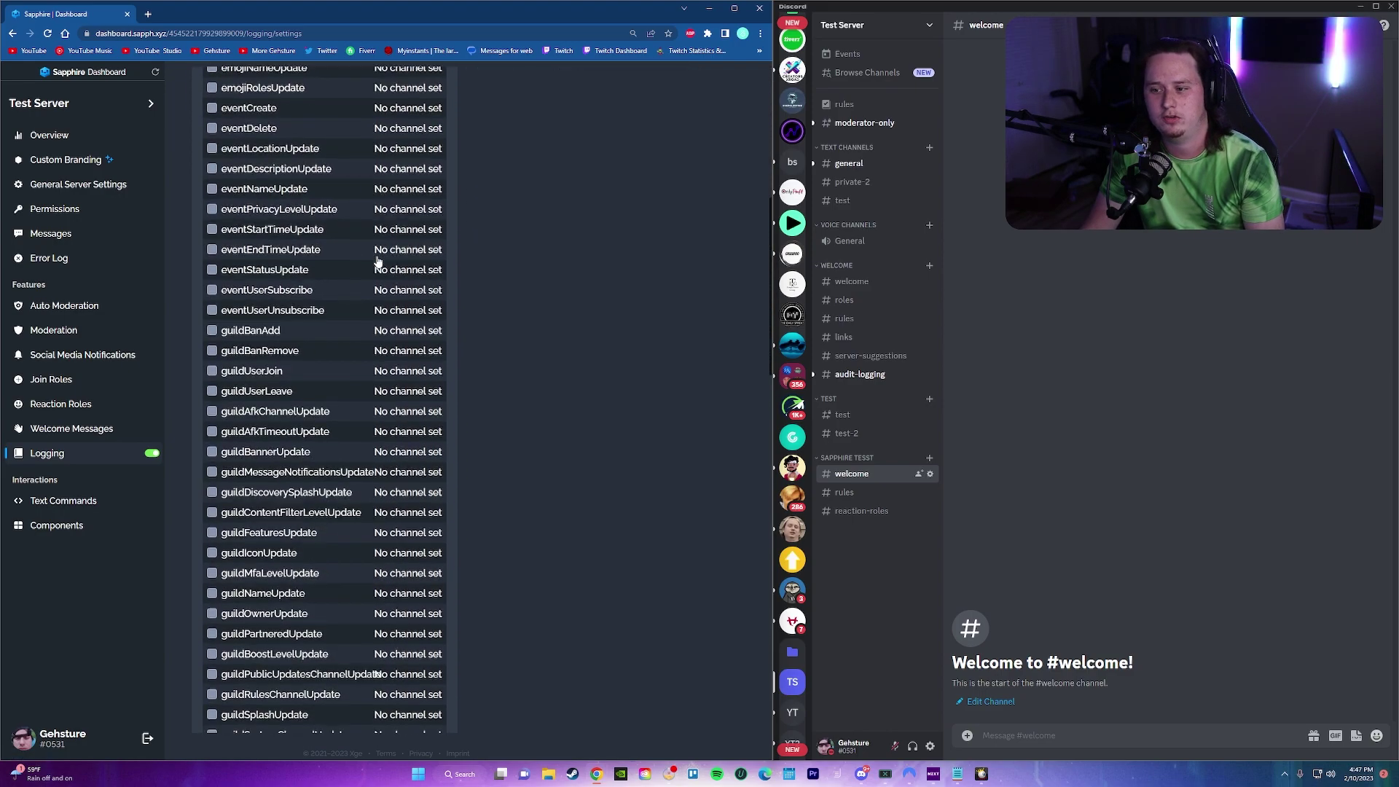
scroll(371, 261, "down", 2)
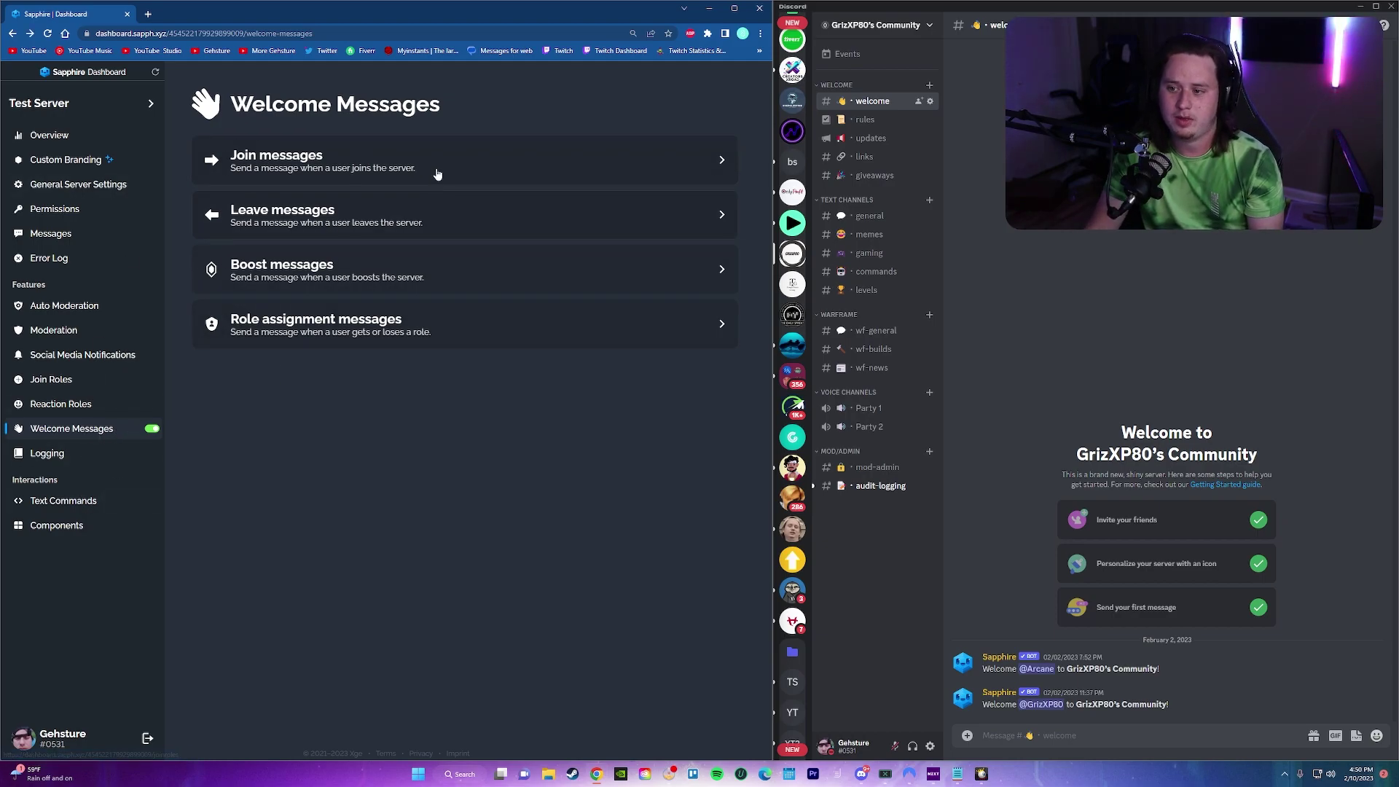
Create a join message sent to the server's #welcome channel and open its content for editing
left_click(311, 161)
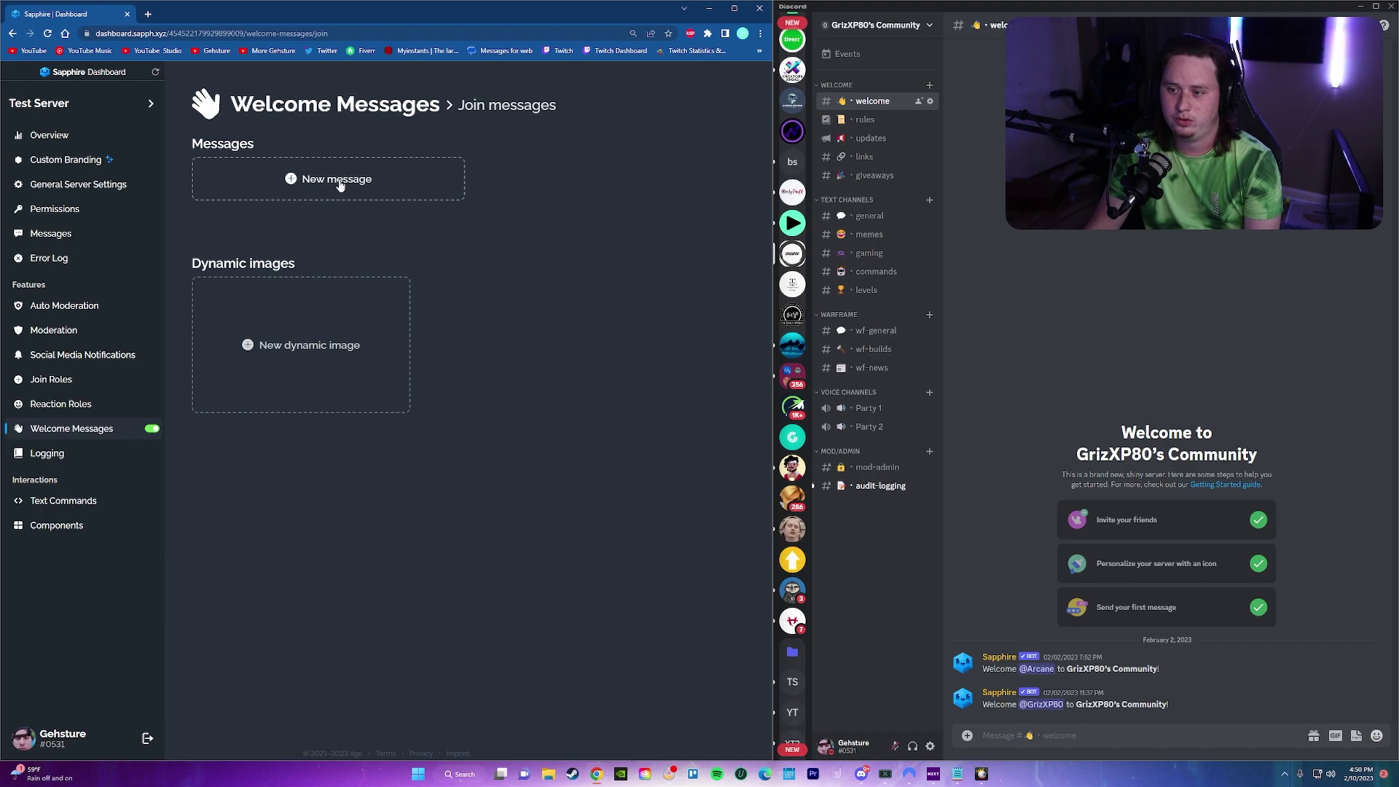
left_click(339, 181)
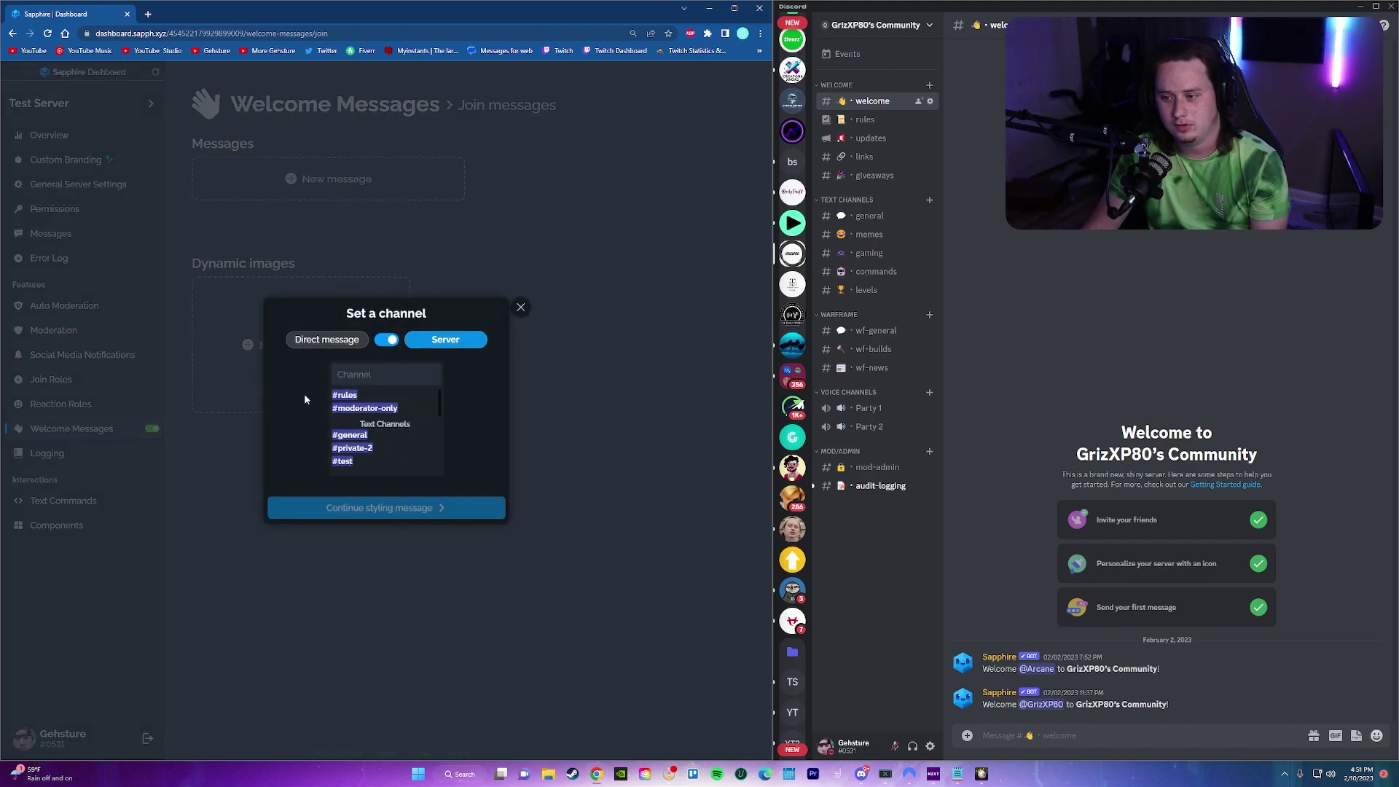
left_click(354, 344)
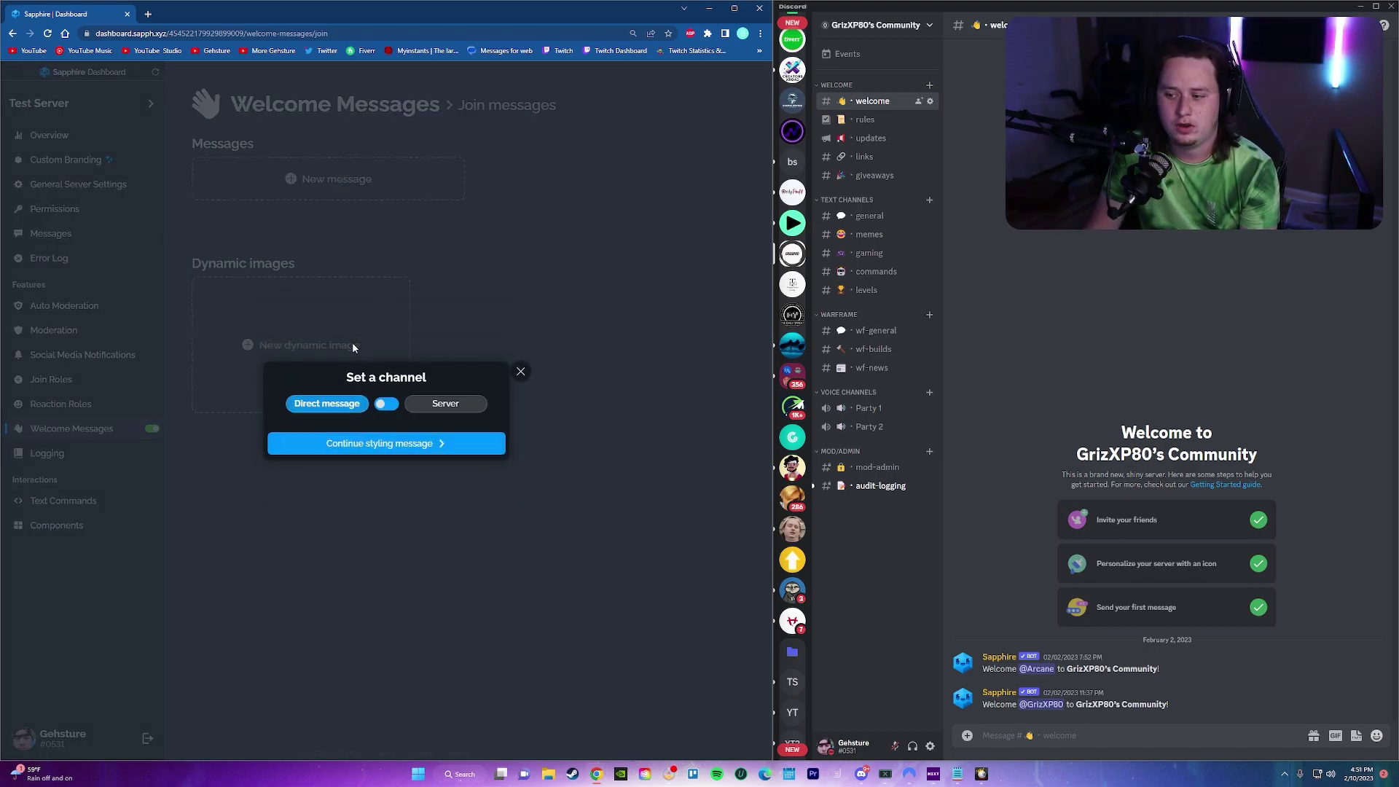
left_click(446, 405)
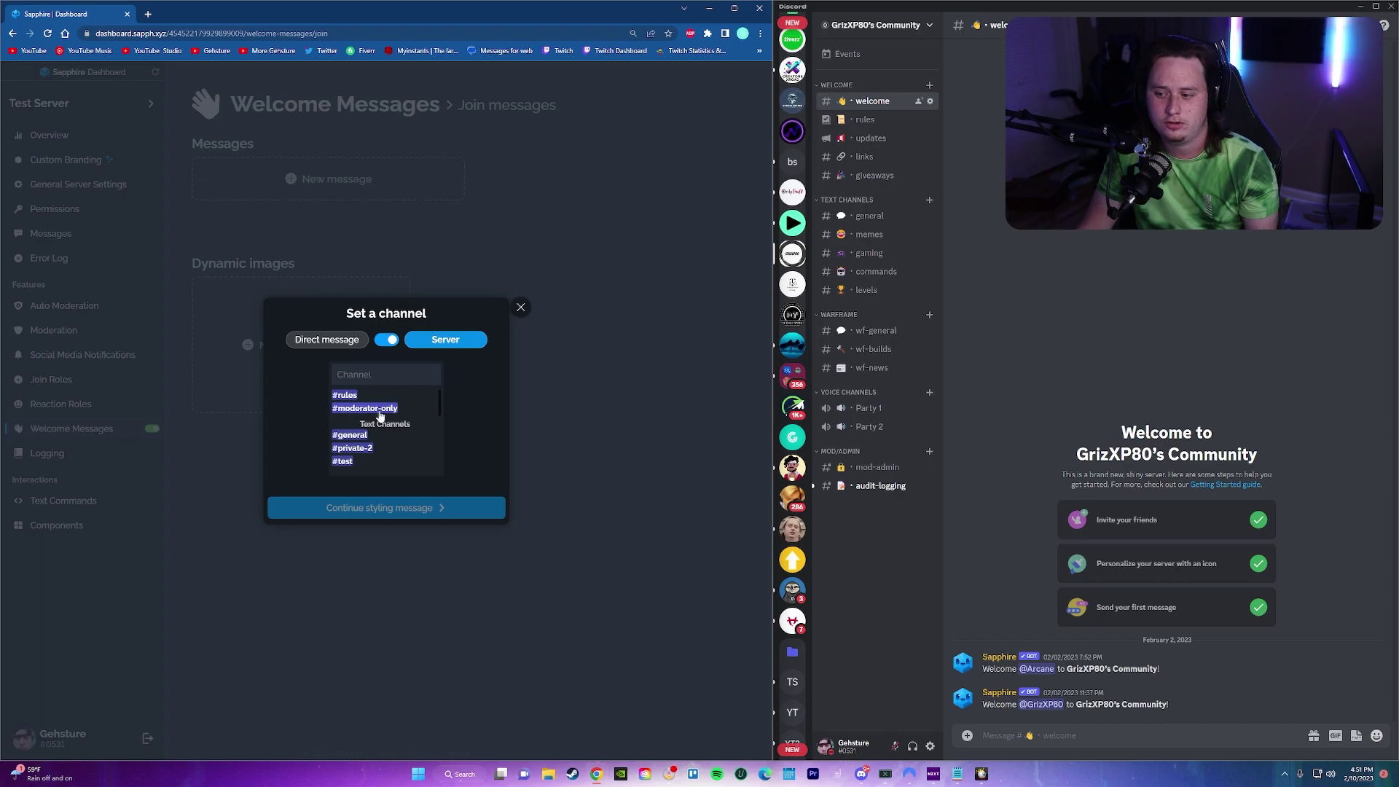
scroll(372, 410, "down", 5)
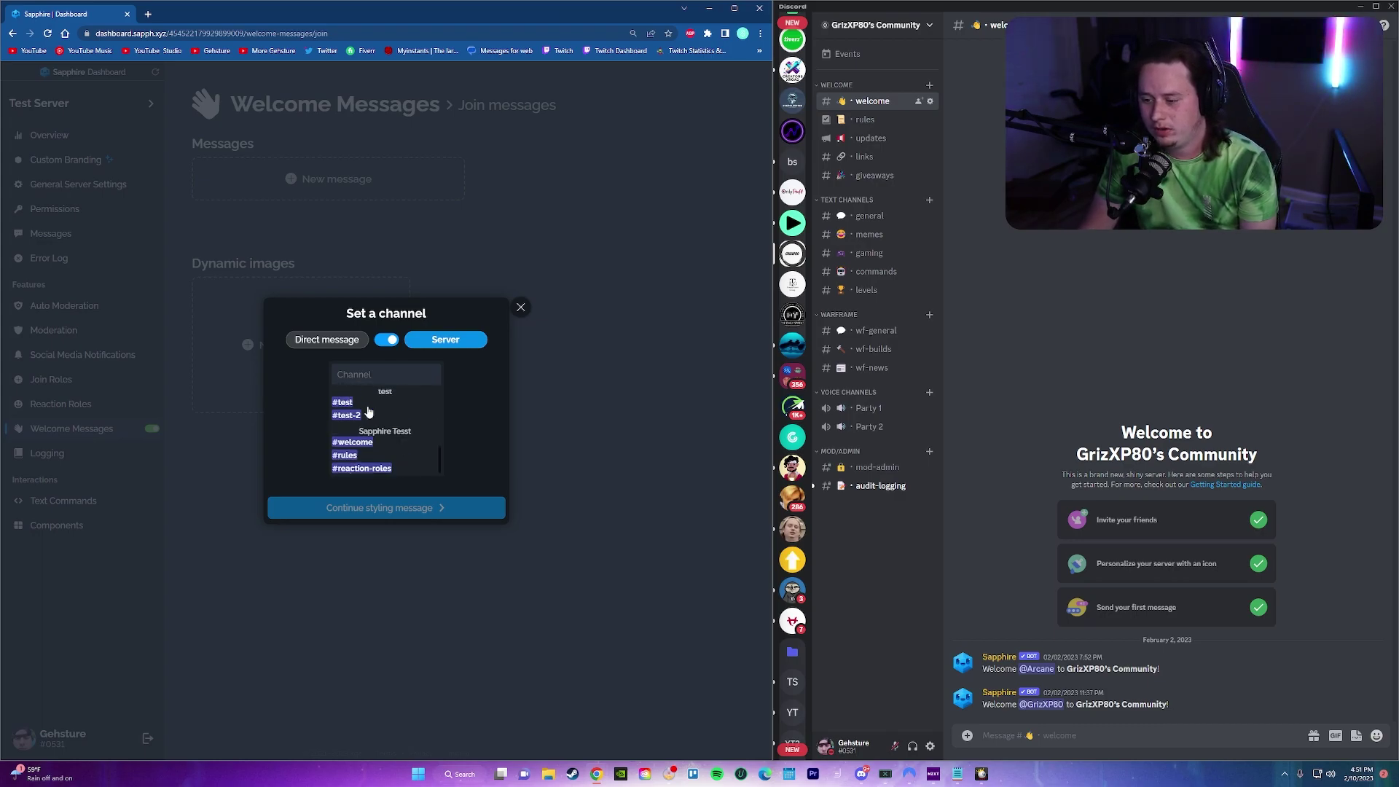
left_click(386, 417)
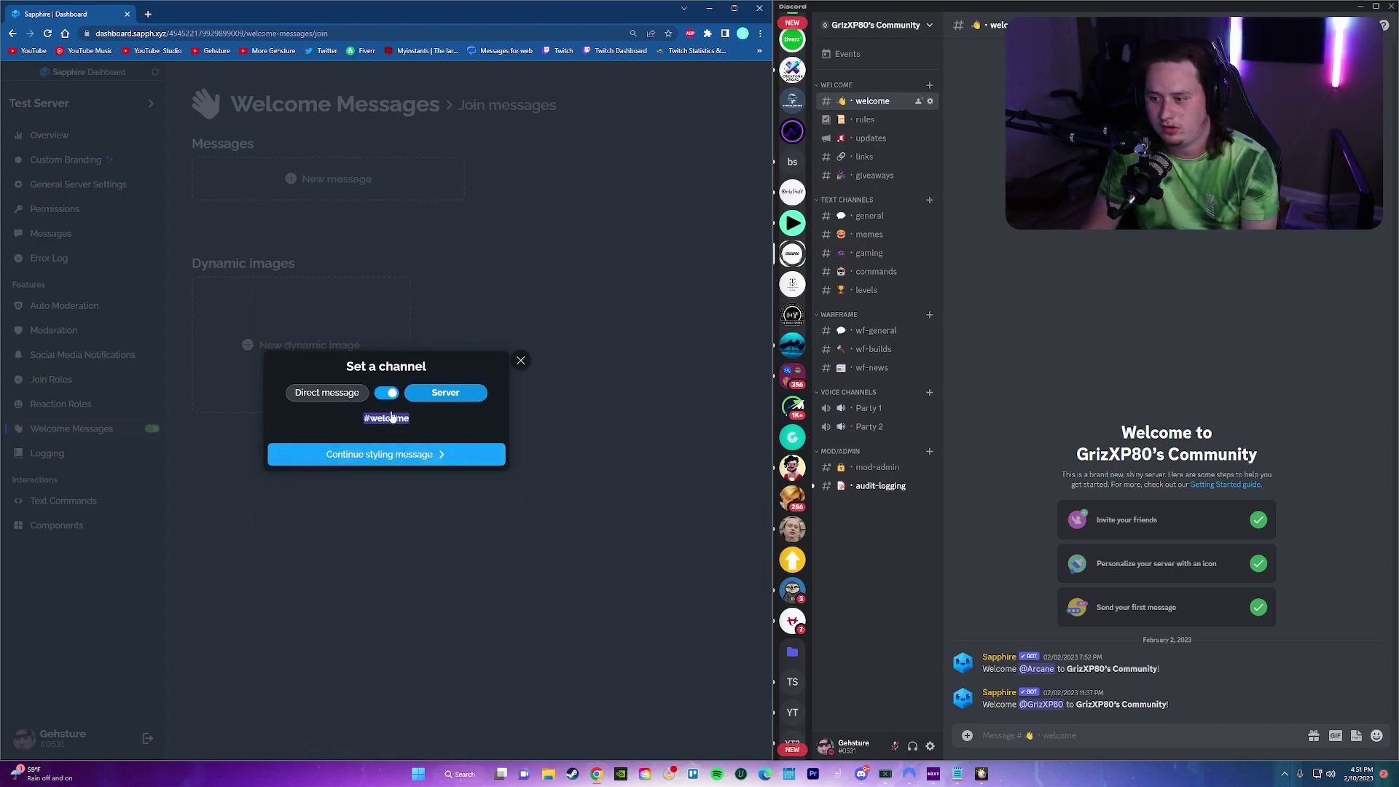
left_click(426, 456)
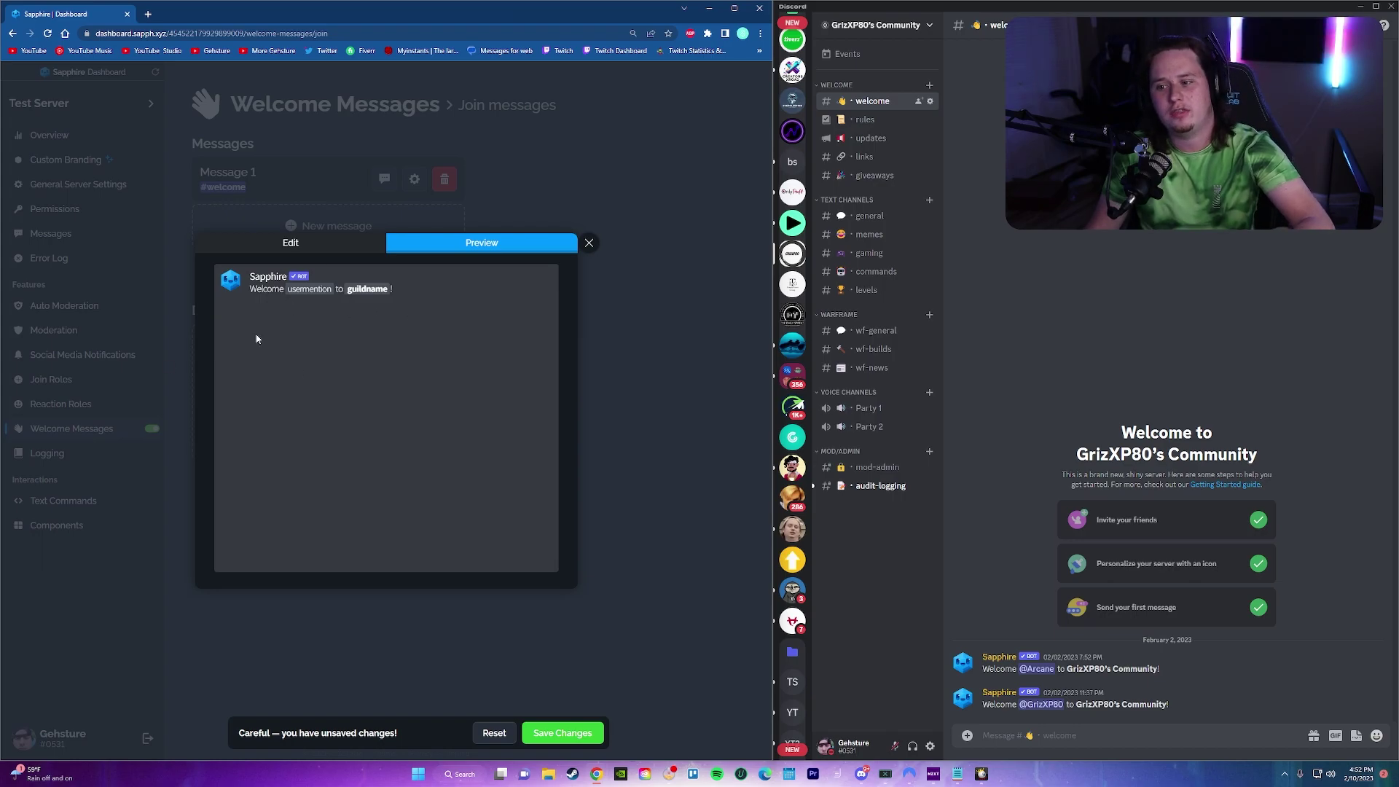
left_click(293, 246)
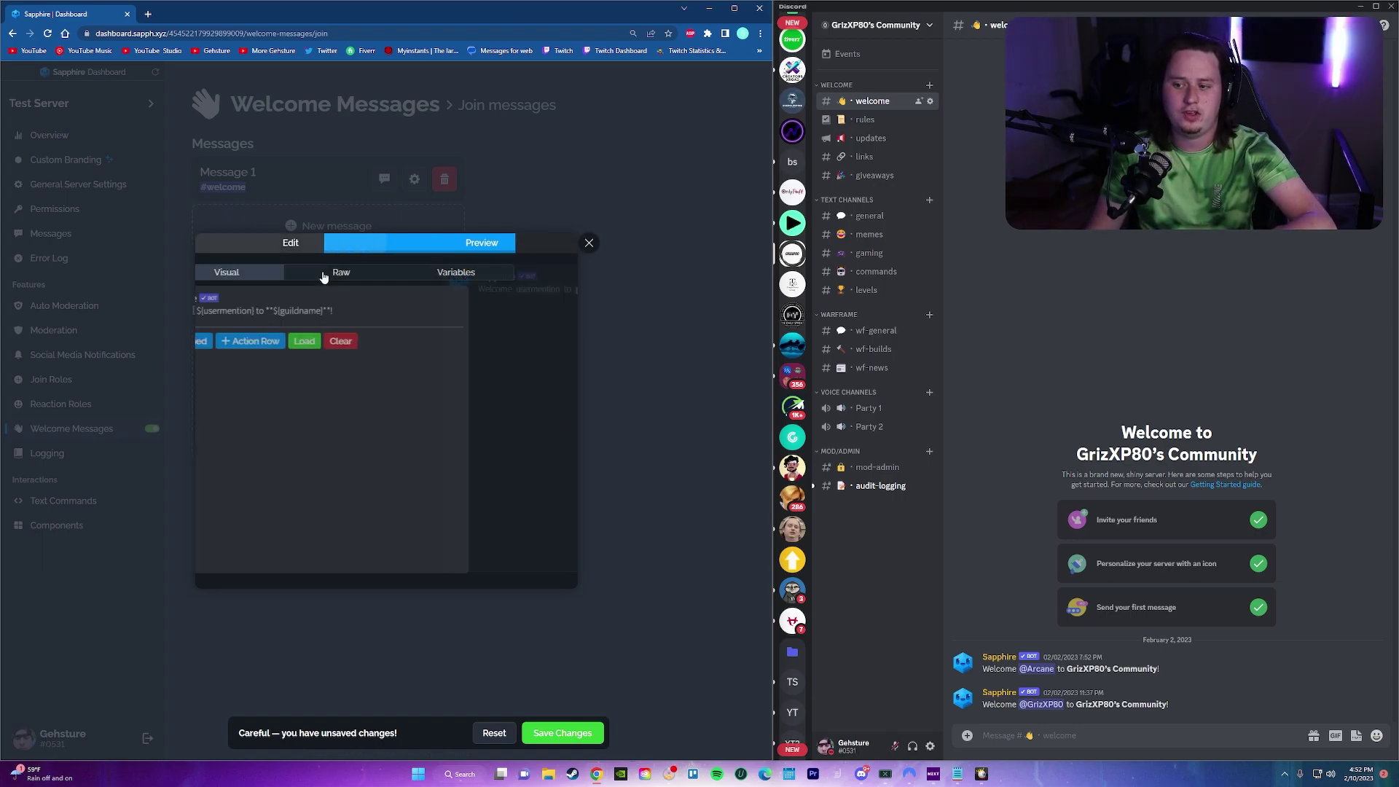
Preview the join message and compare it with Sapphire's posted welcome messages in GrizXP80's Community
left_click_drag(433, 312, 249, 311)
left_click(482, 242)
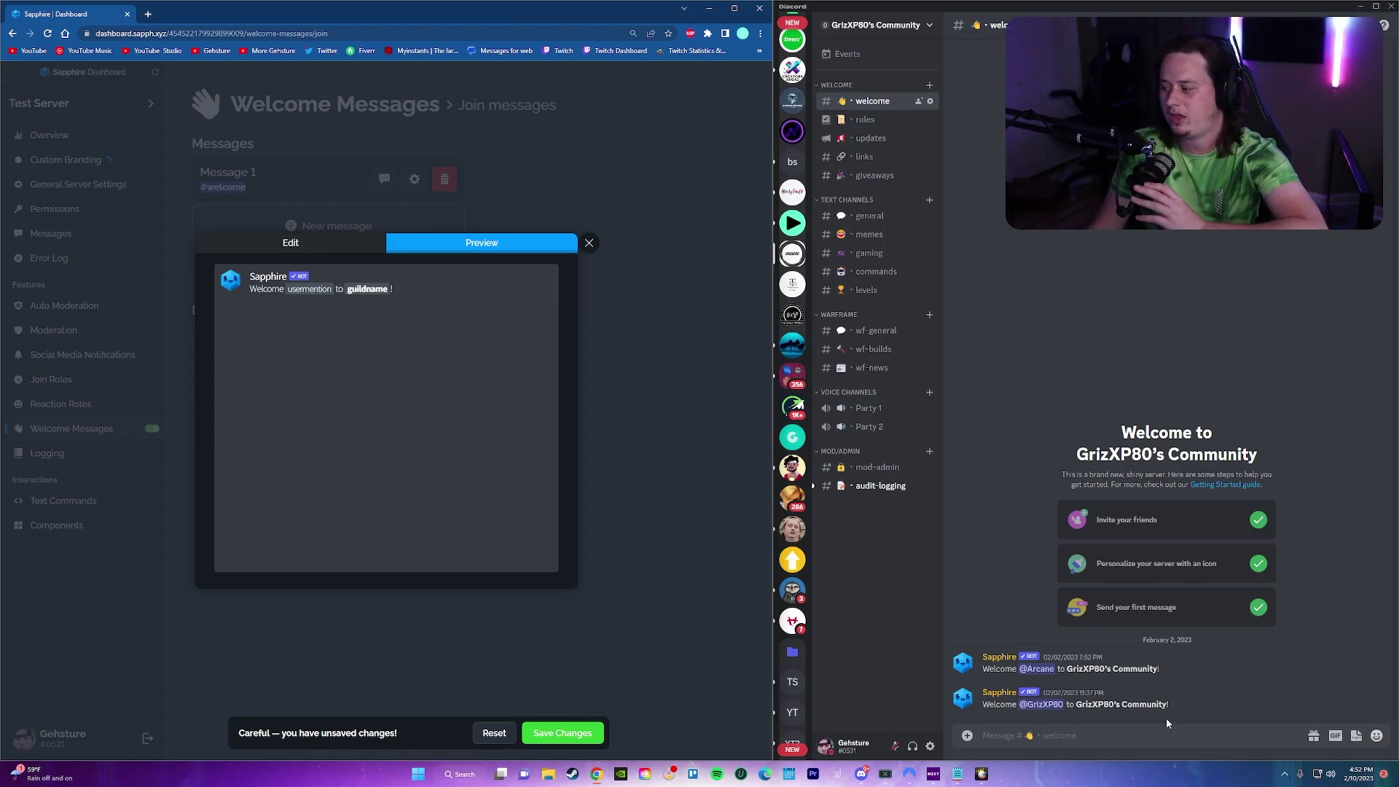
left_click_drag(1115, 704, 1006, 705)
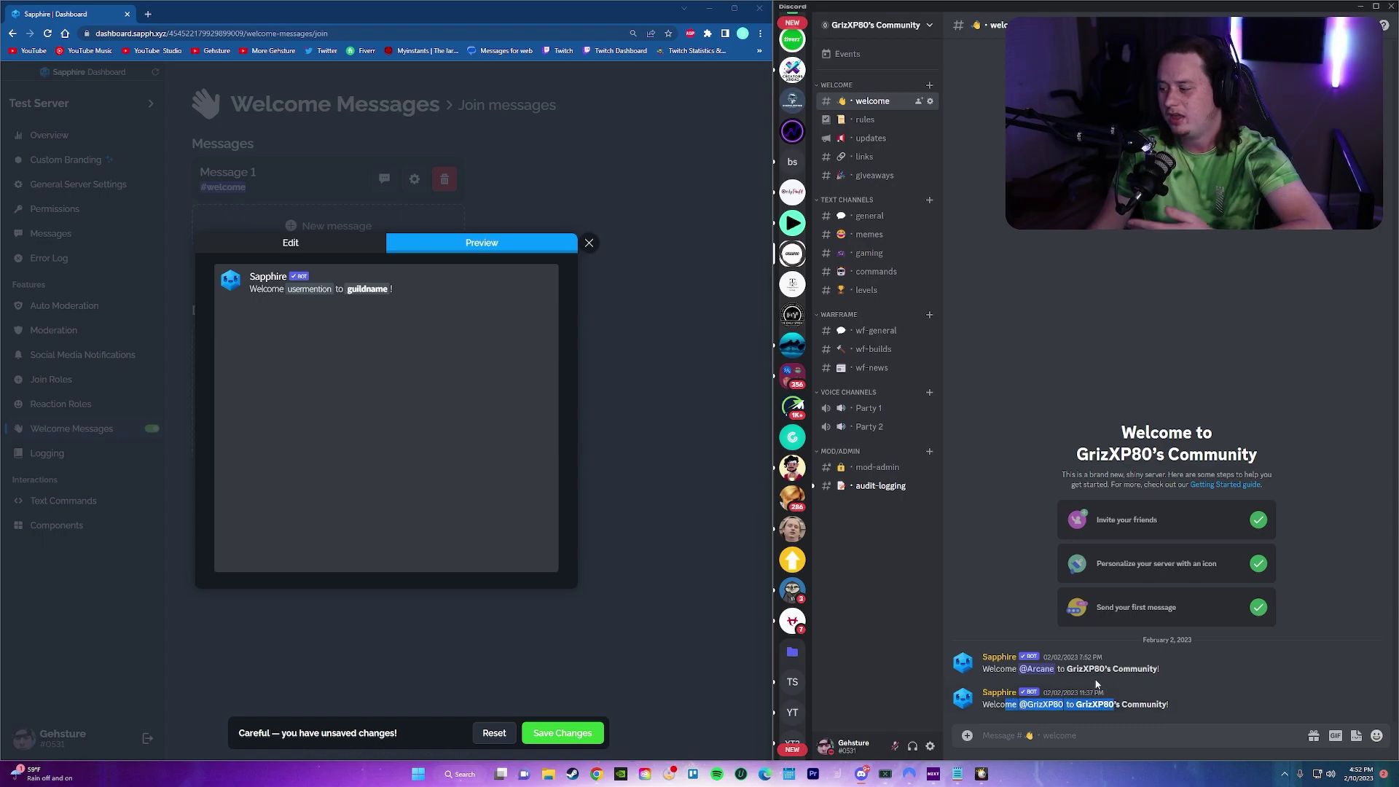
left_click(1084, 673)
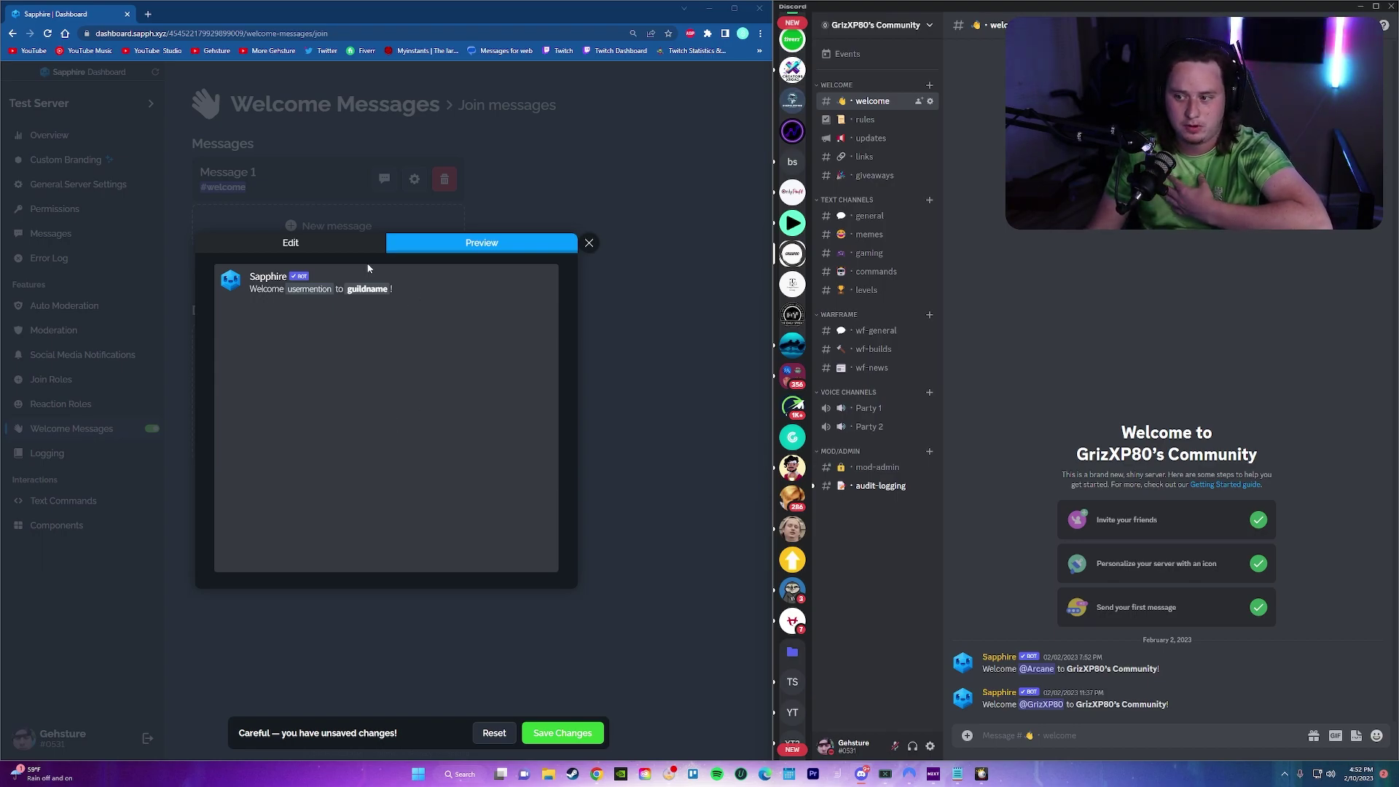
left_click(365, 245)
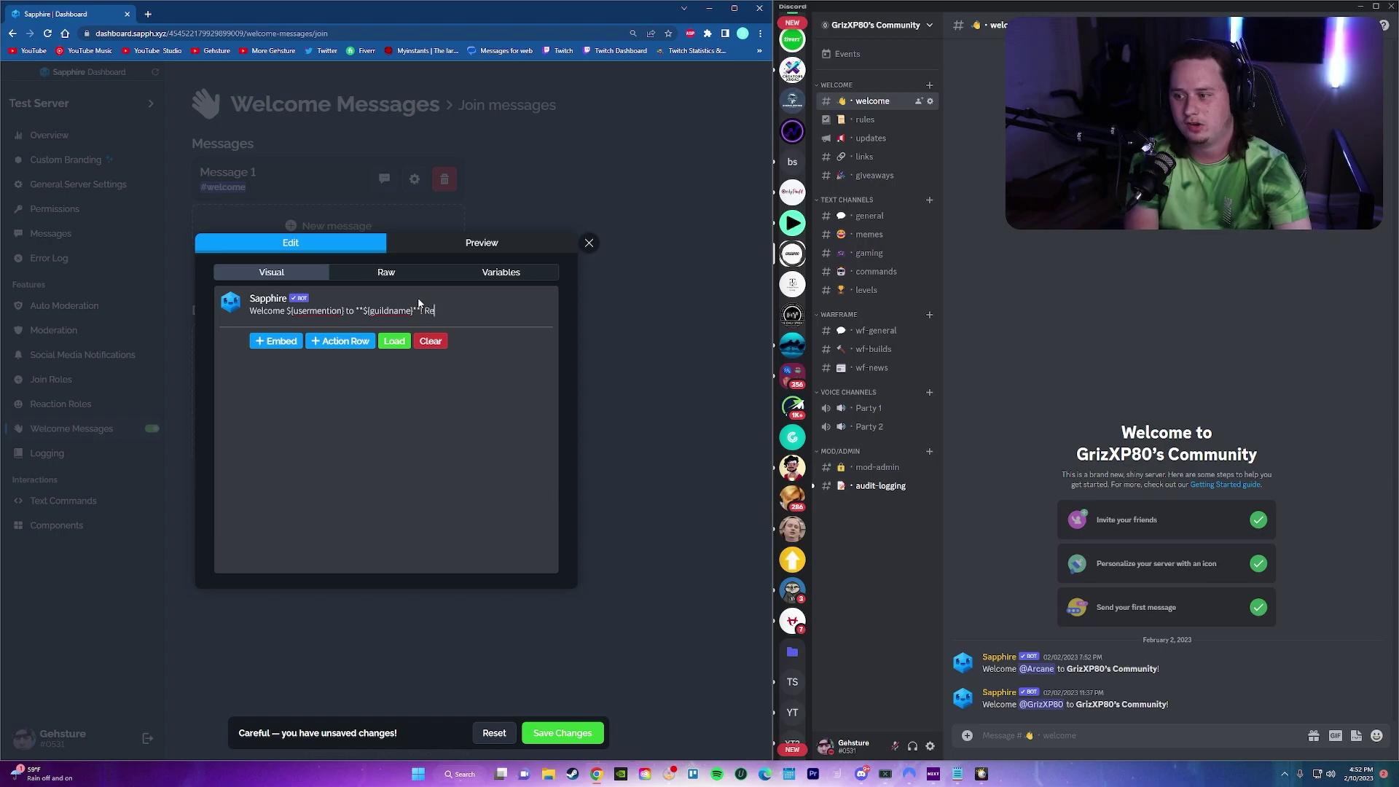
type("jaswdlk;fjalsk;")
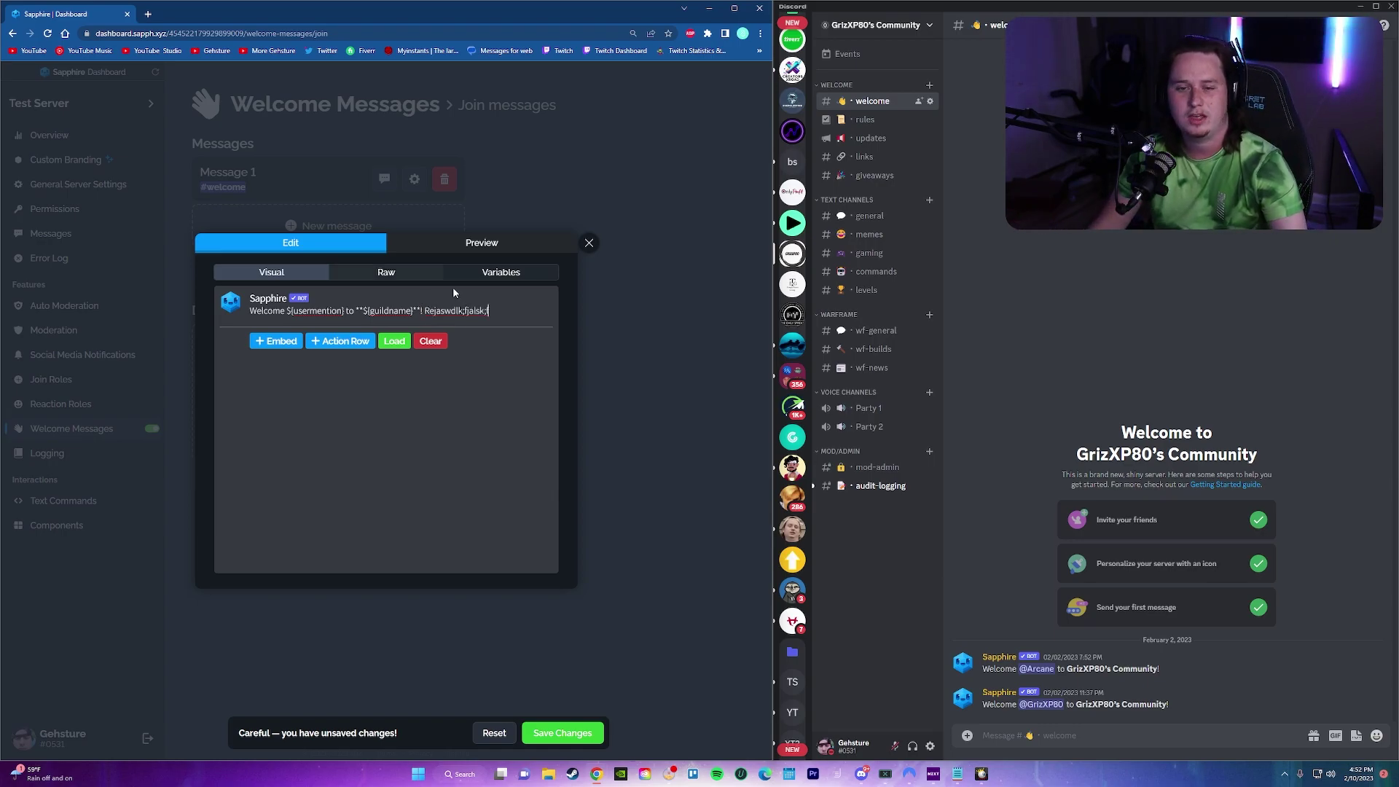
key("BackSpace")
key("BackSpace")
key("BackSpace")
key("BackSpace")
key("BackSpace")
key("BackSpace")
key("BackSpace")
key("BackSpace")
key("BackSpace")
key("BackSpace")
key("BackSpace")
key("BackSpace")
key("BackSpace")
key("BackSpace")
key("BackSpace")
key("BackSpace")
key("BackSpace")
key("BackSpace")
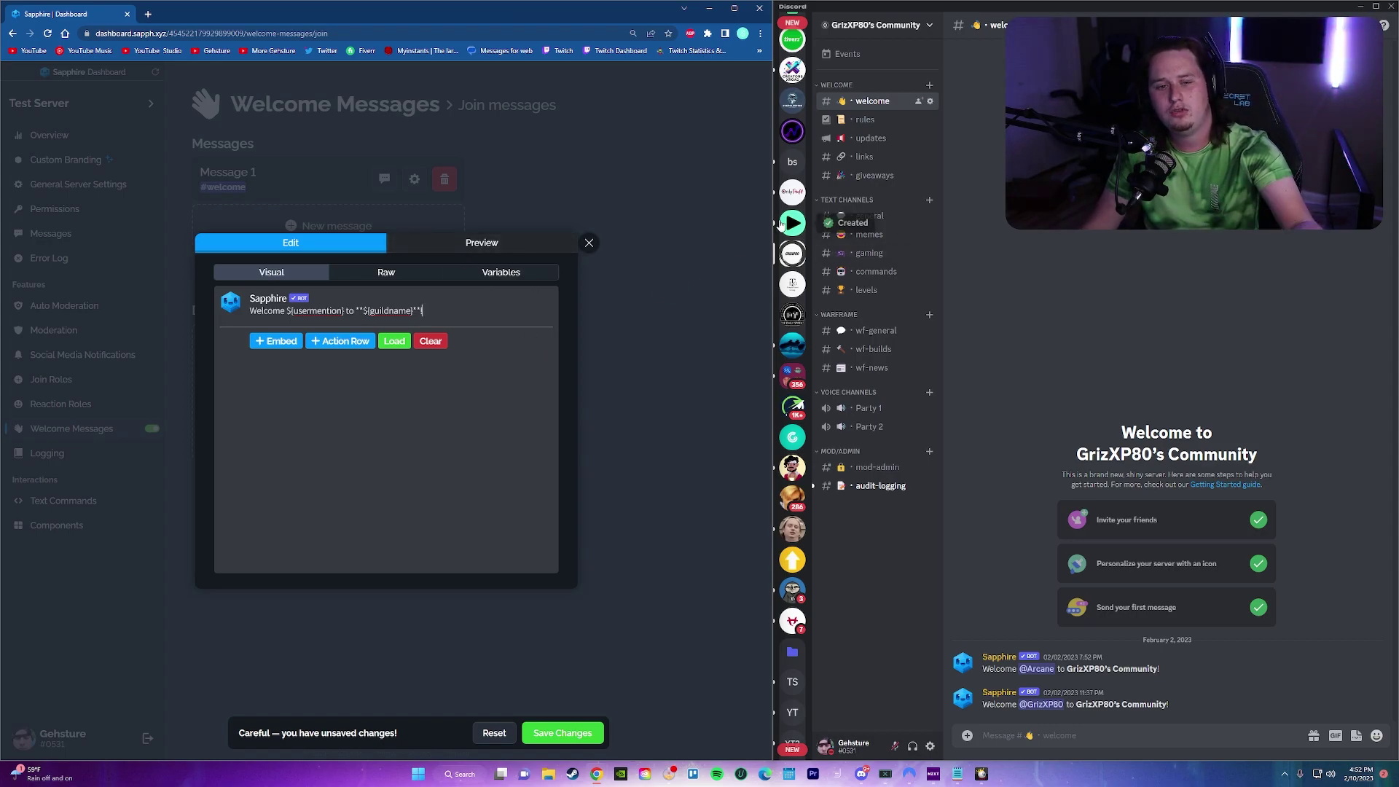
Preview the join message again, save the welcome message changes and close the message editor
left_click(409, 242)
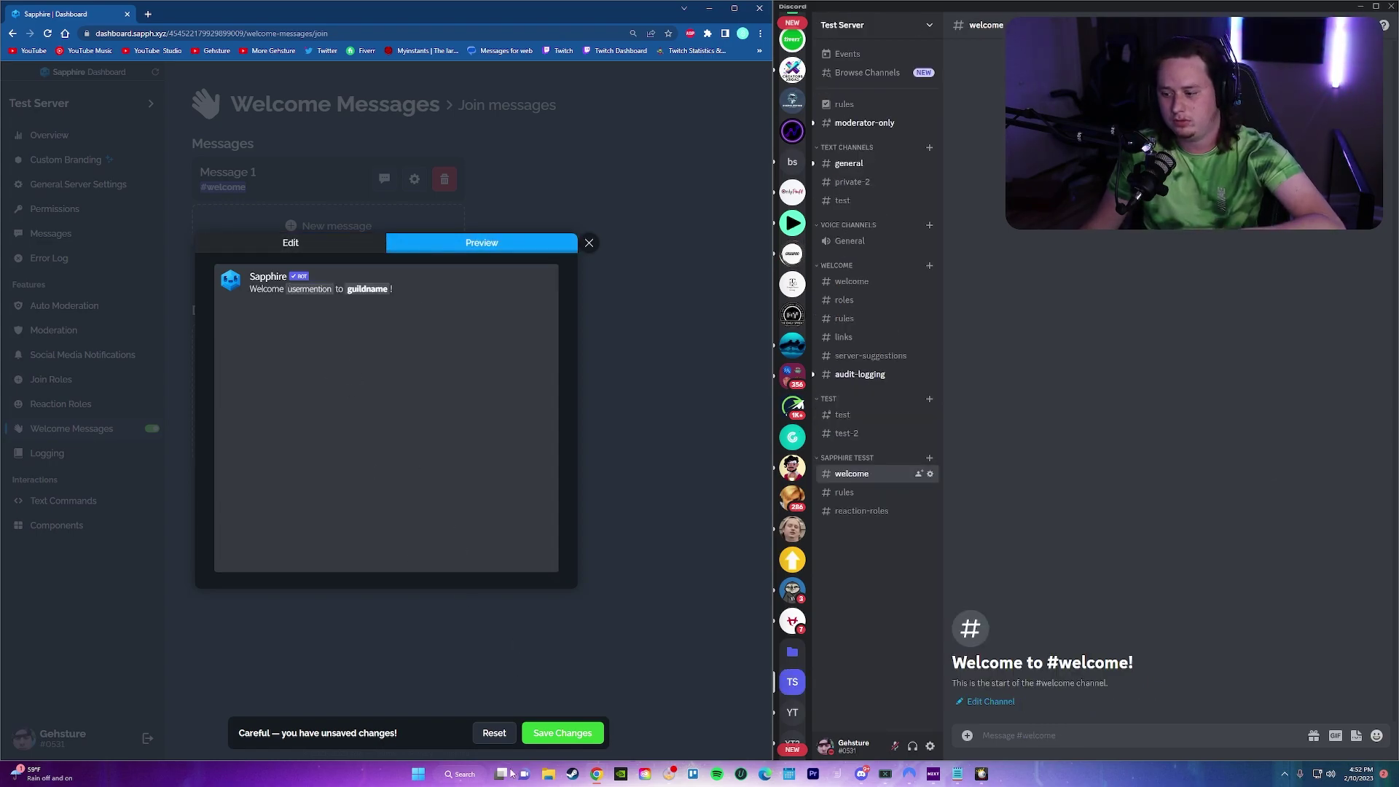
left_click(563, 732)
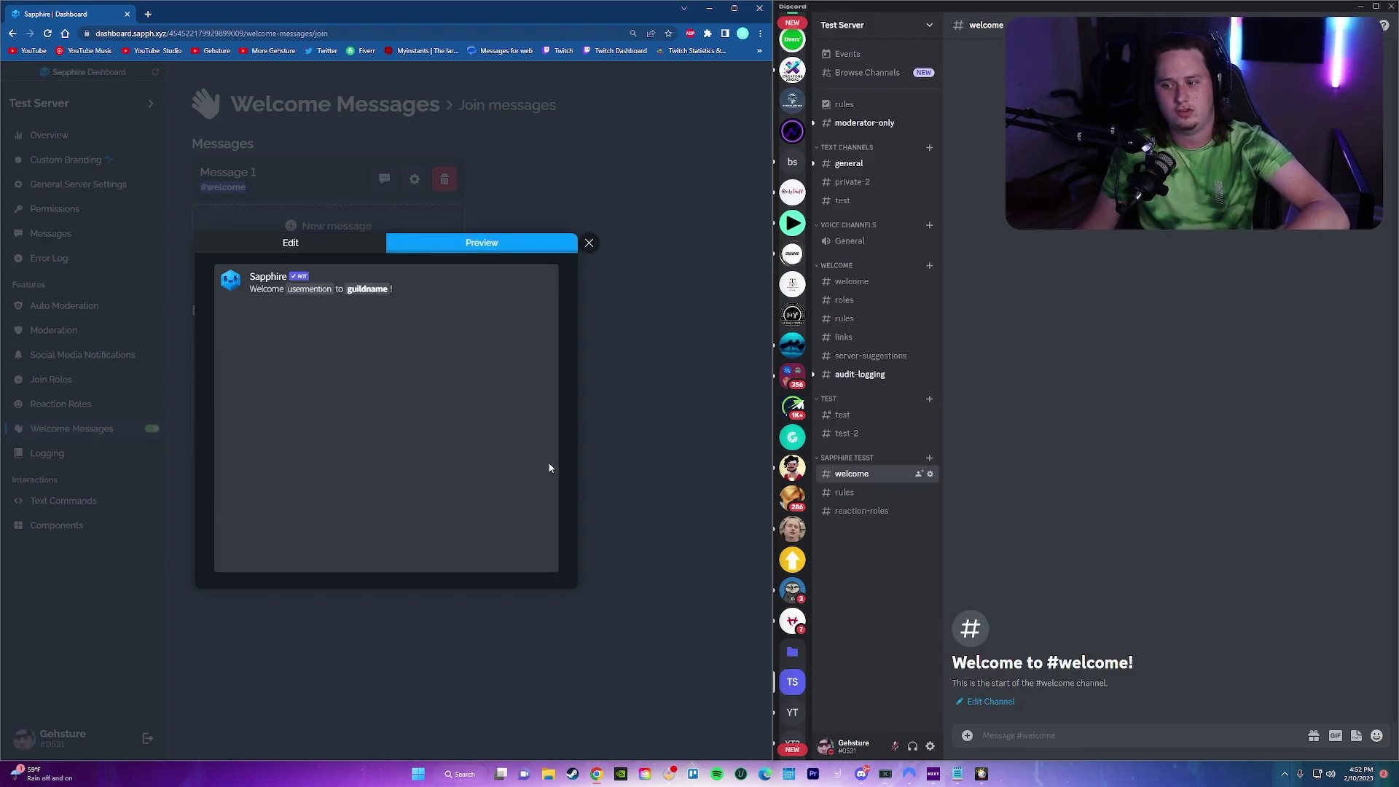
left_click(588, 242)
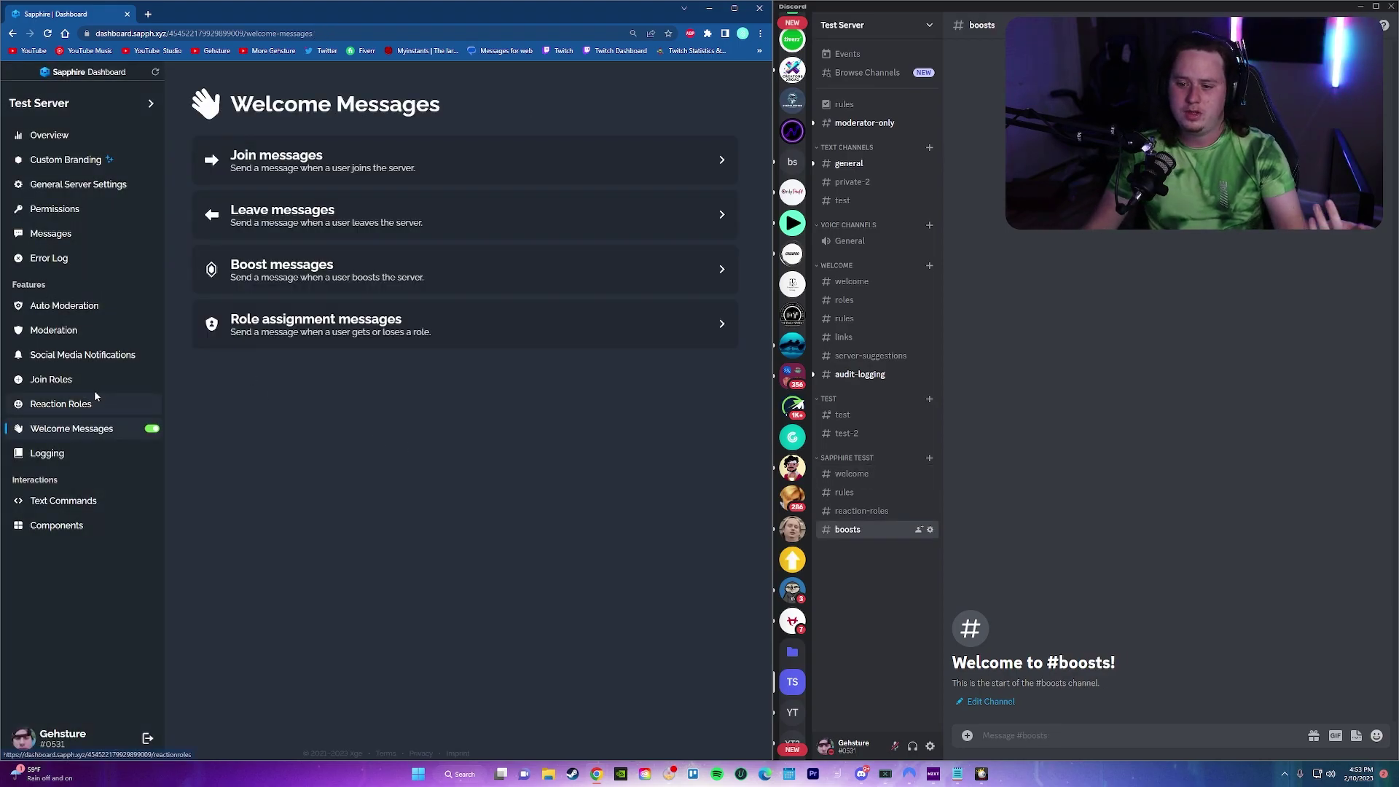
Add Green as a join role assigned to every user who joins the server, and save the changes
left_click(96, 390)
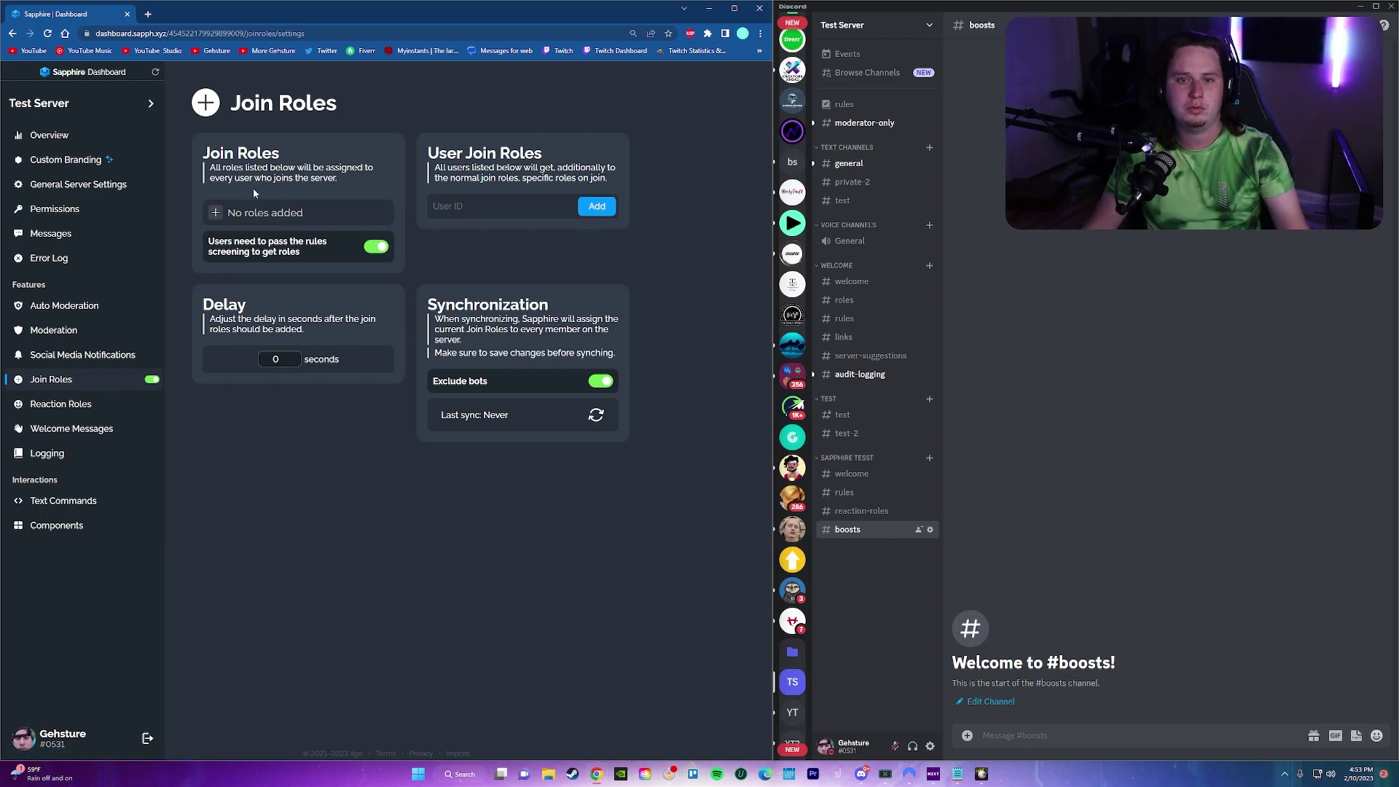
left_click(232, 213)
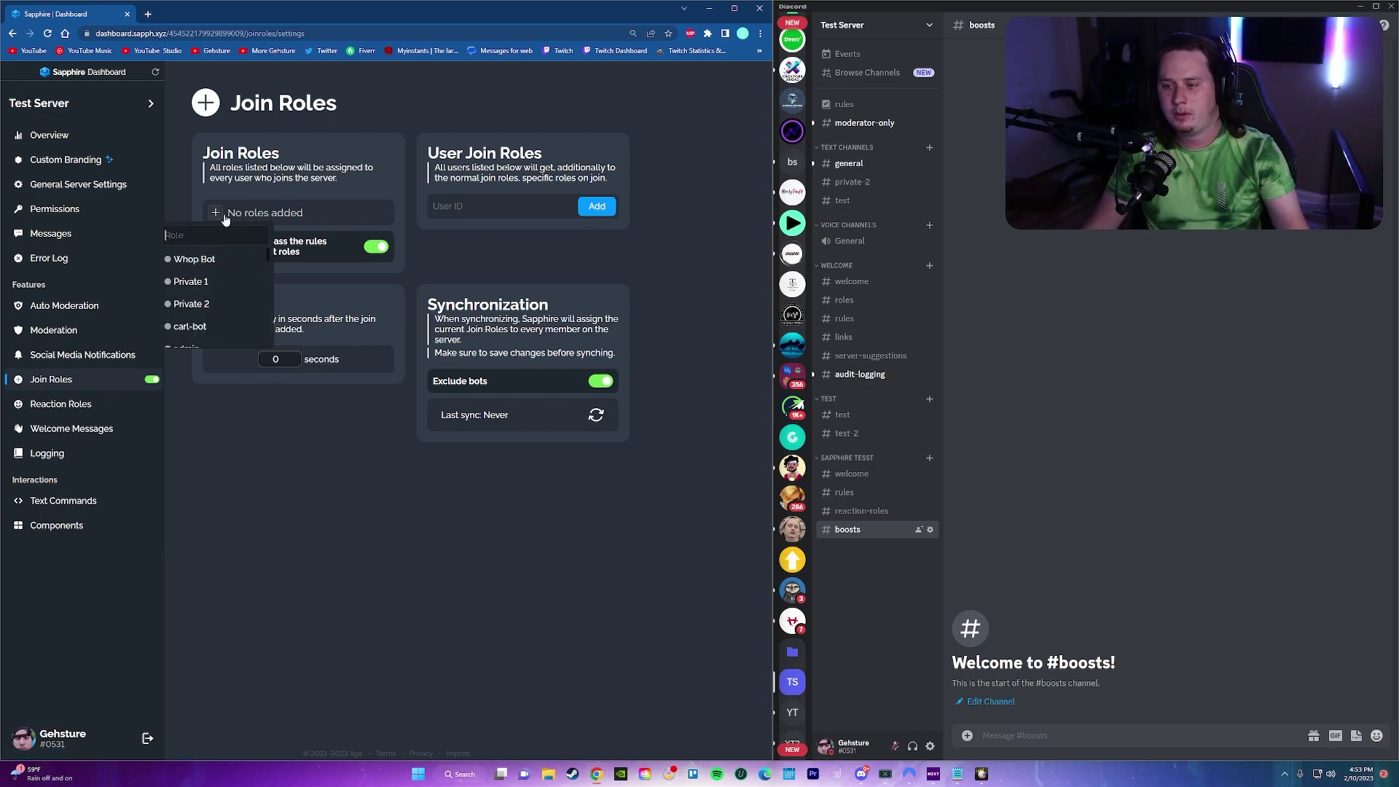
left_click(256, 190)
left_click(233, 212)
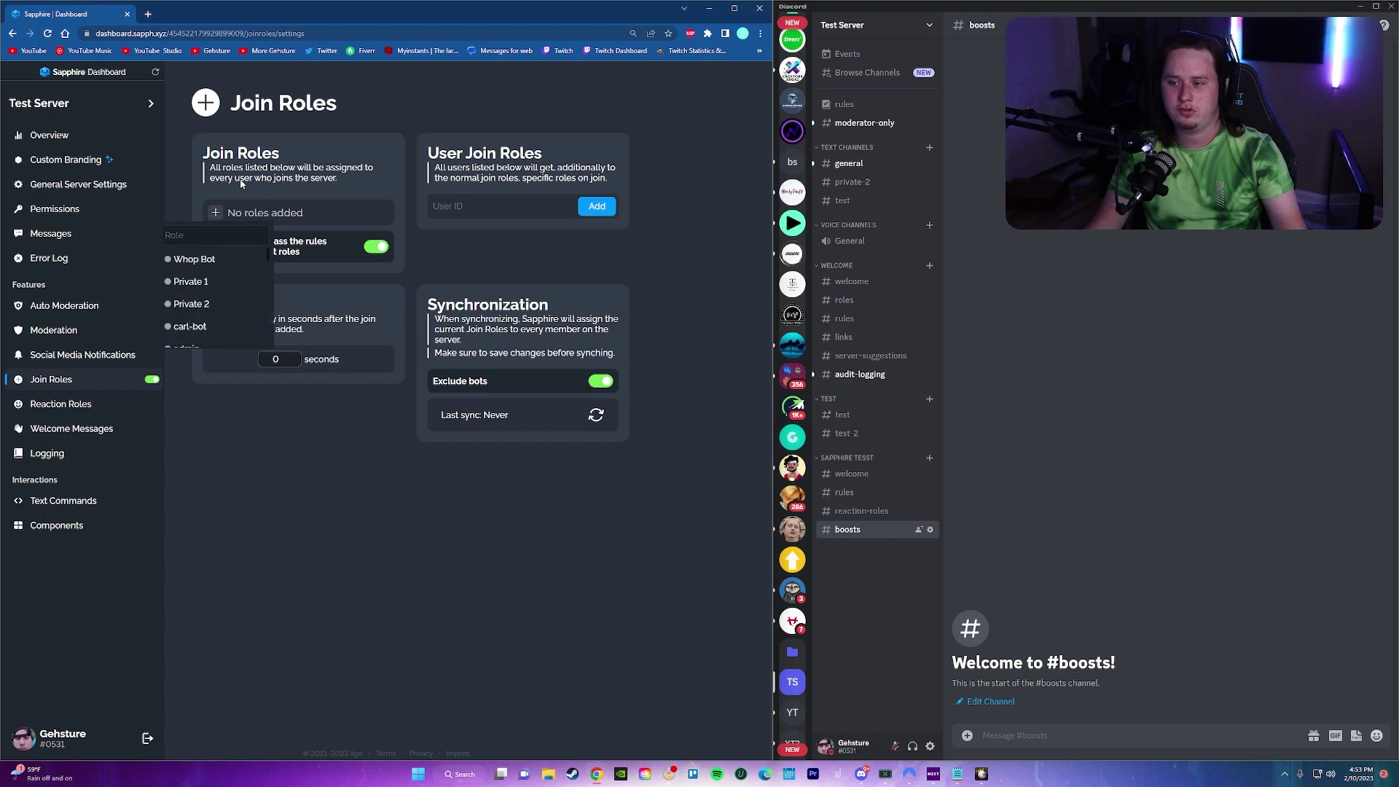
scroll(201, 283, "down", 5)
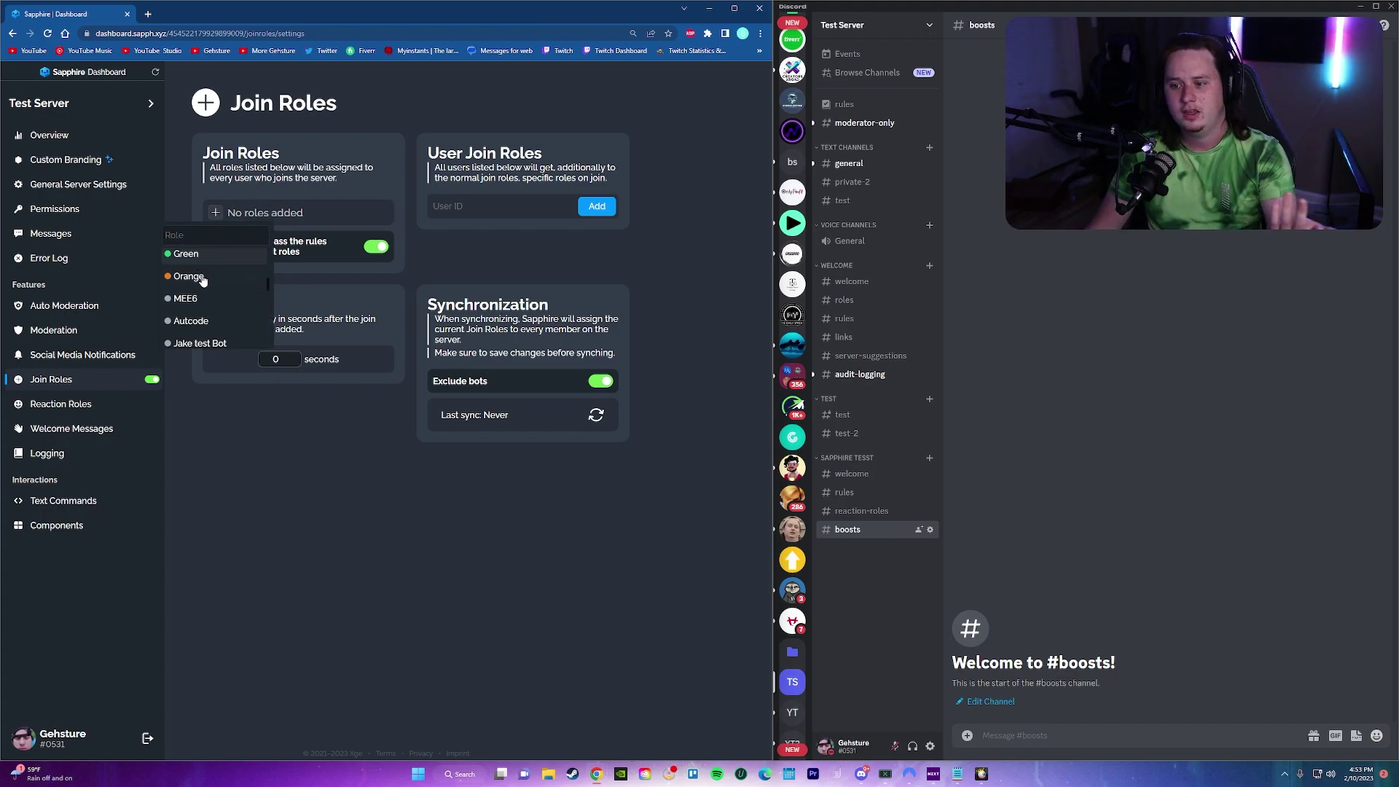
scroll(202, 283, "down", 3)
scroll(196, 292, "up", 5)
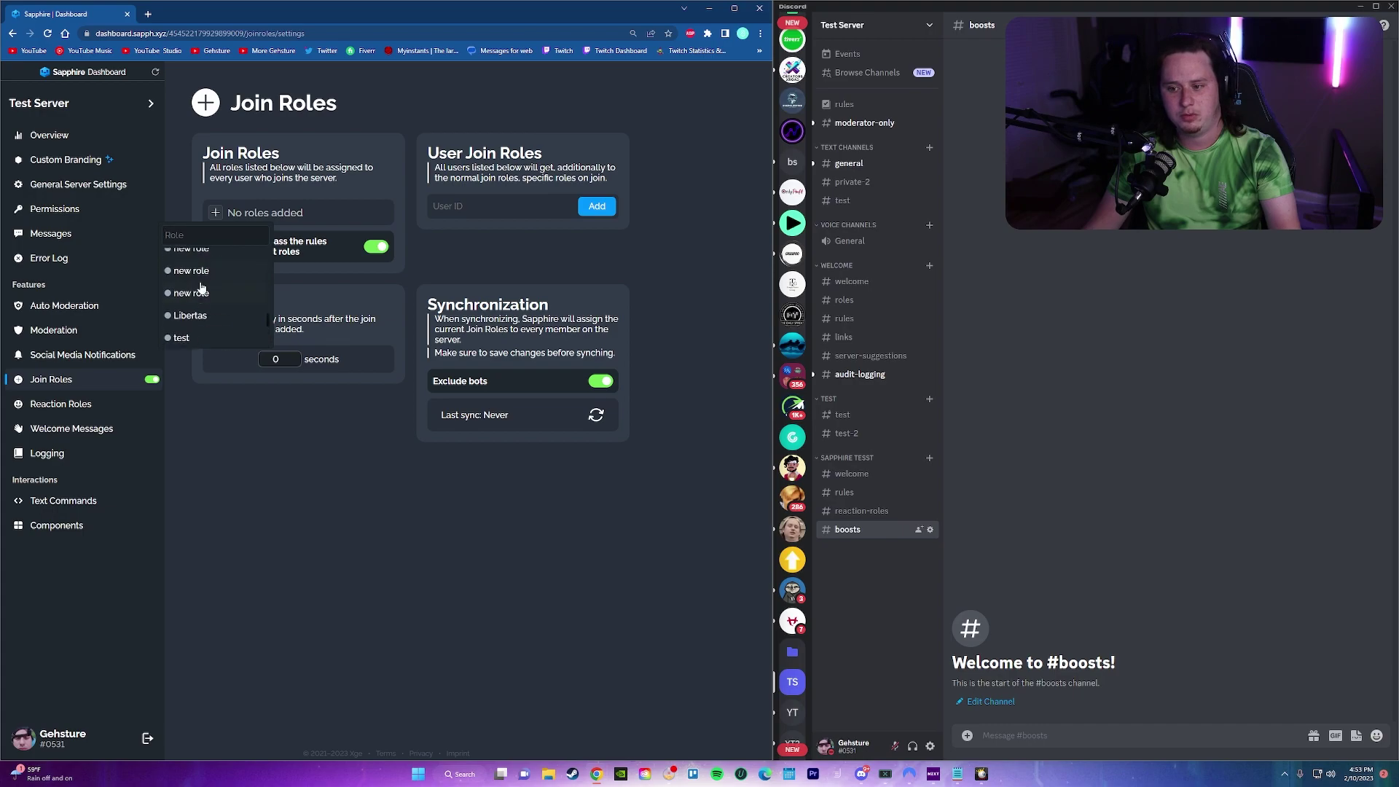
scroll(195, 299, "up", 4)
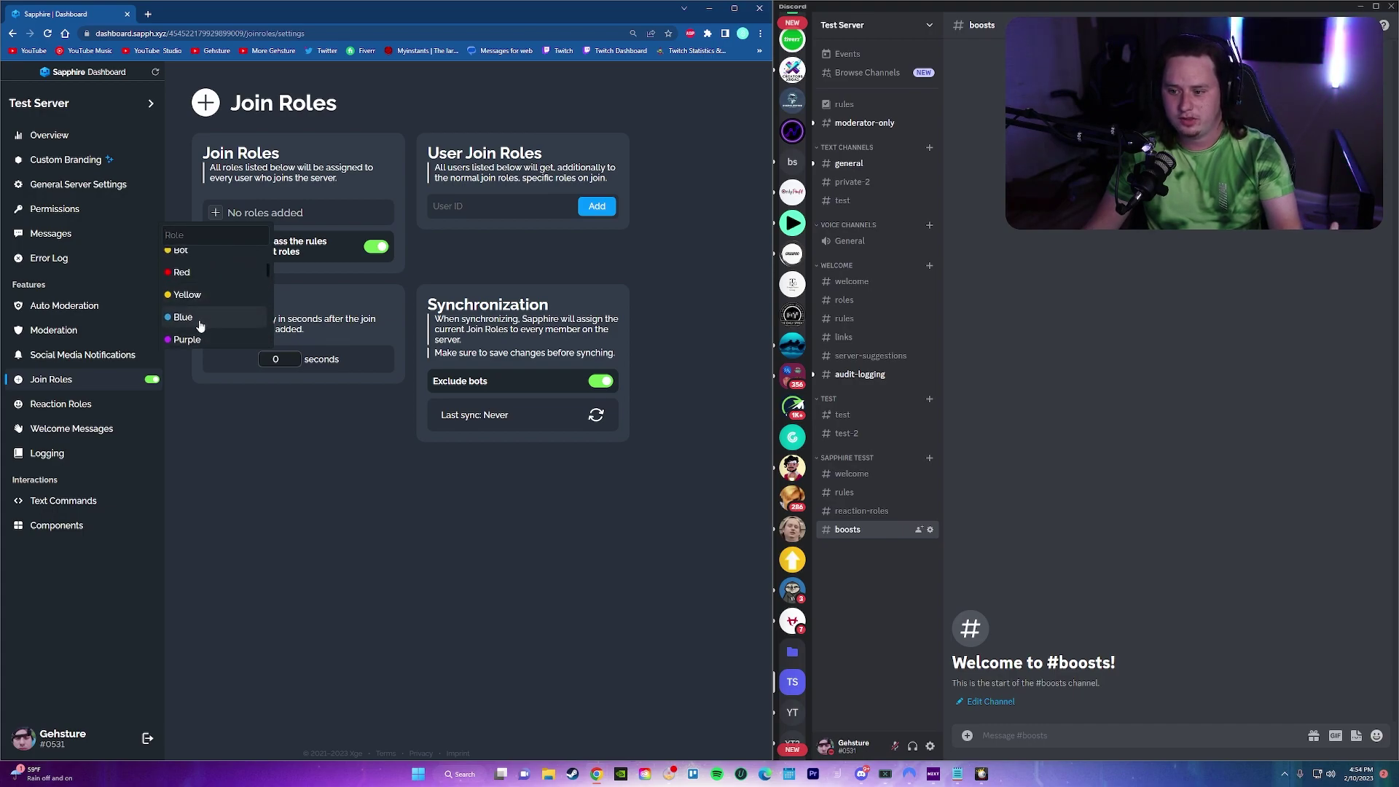
left_click(186, 307)
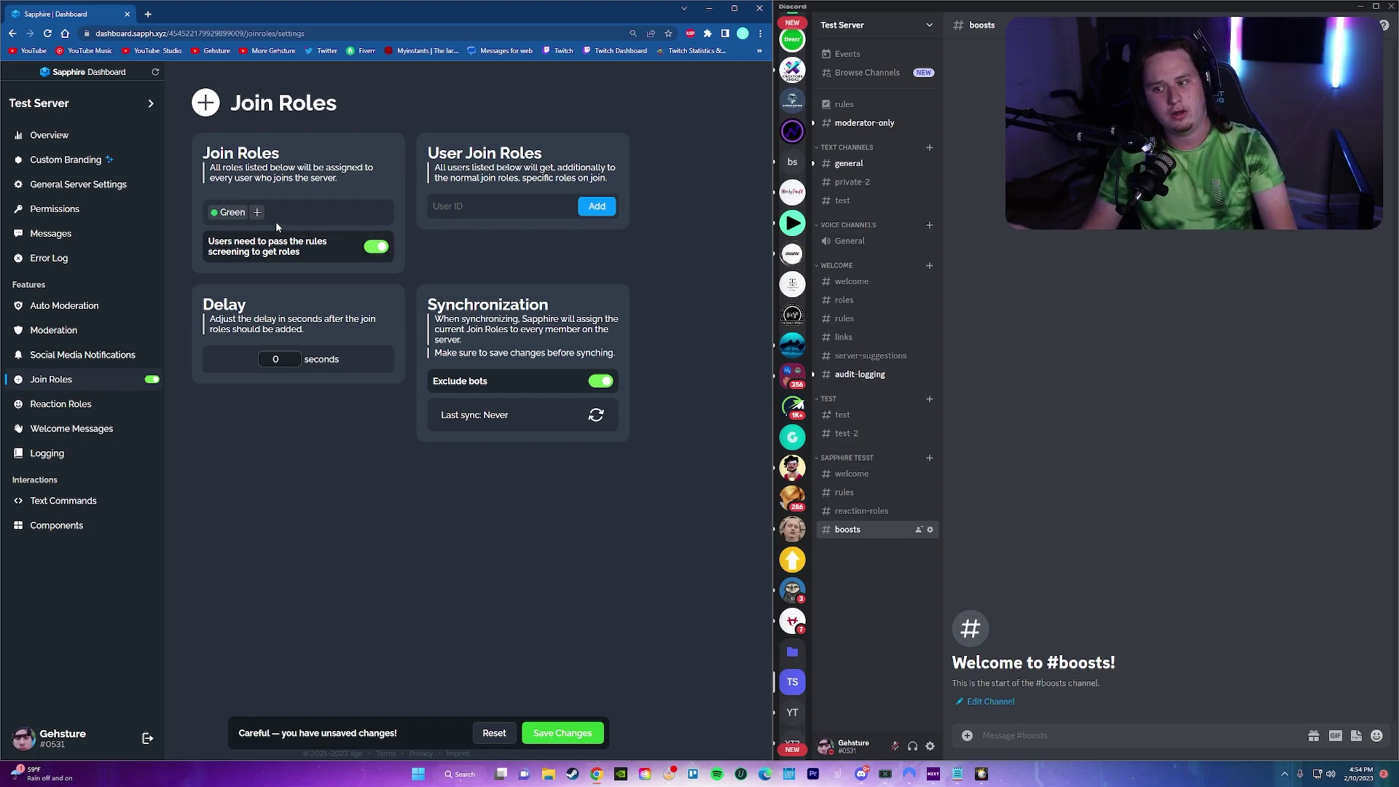
left_click(563, 732)
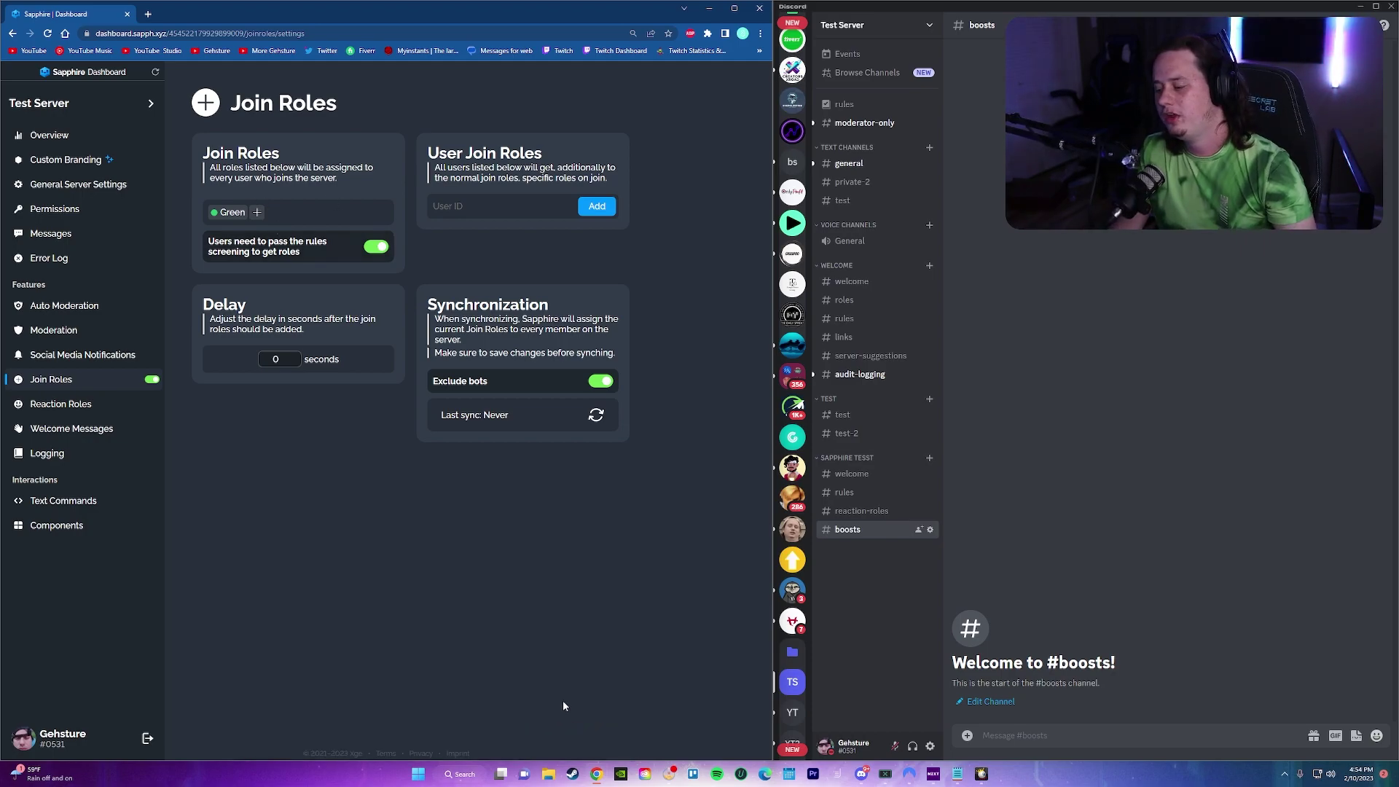
Start a new reaction roles setup with a newly created message in the #reaction-roles channel
left_click(95, 404)
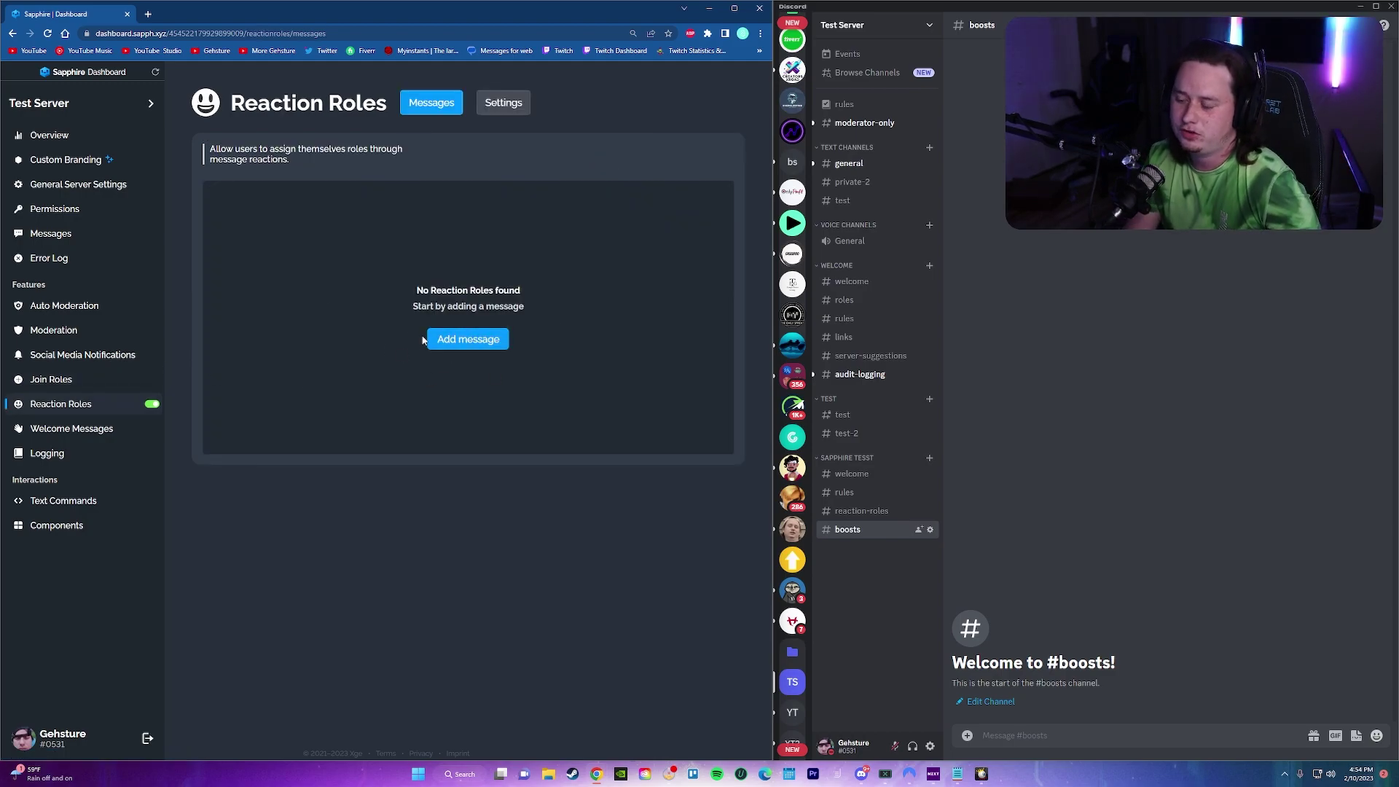
left_click(456, 344)
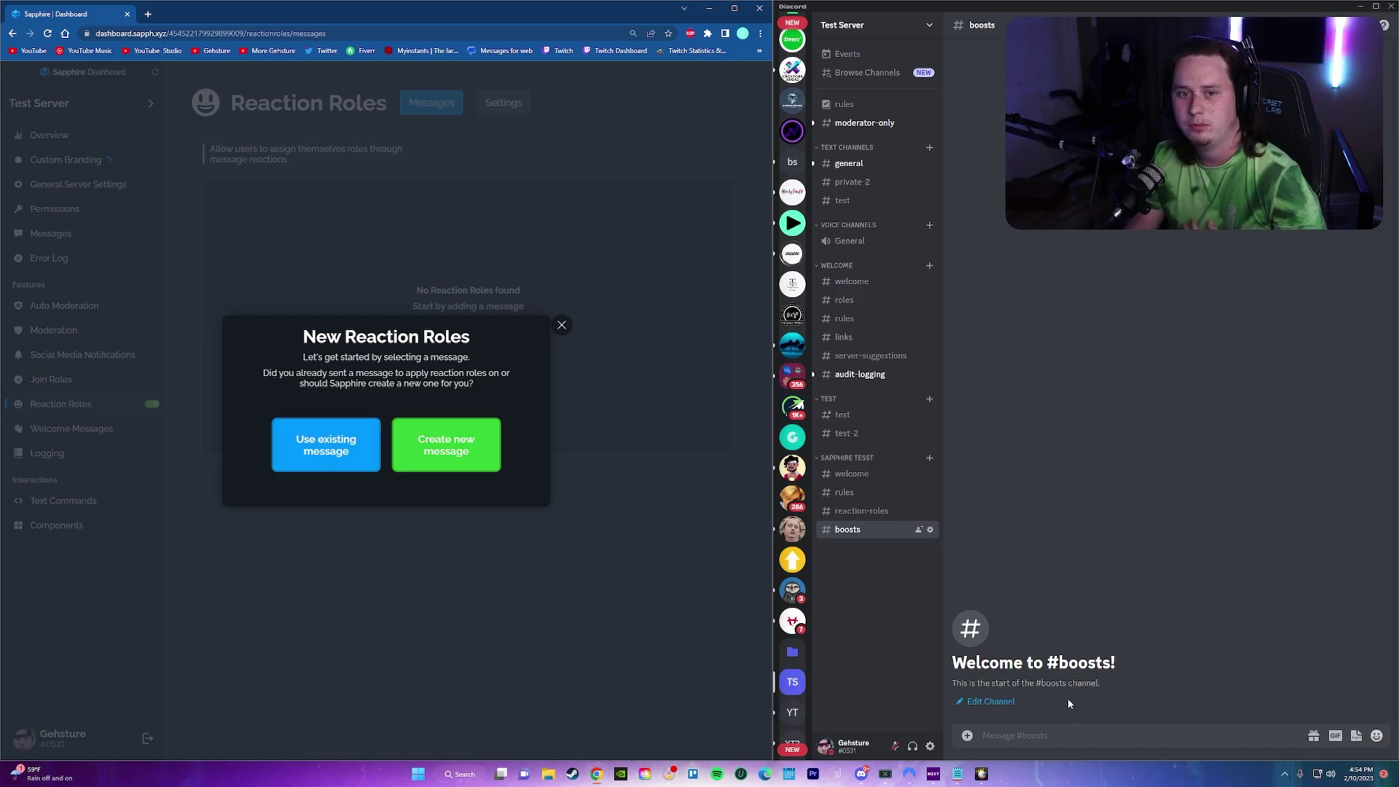
left_click(458, 460)
scroll(372, 459, "down", 4)
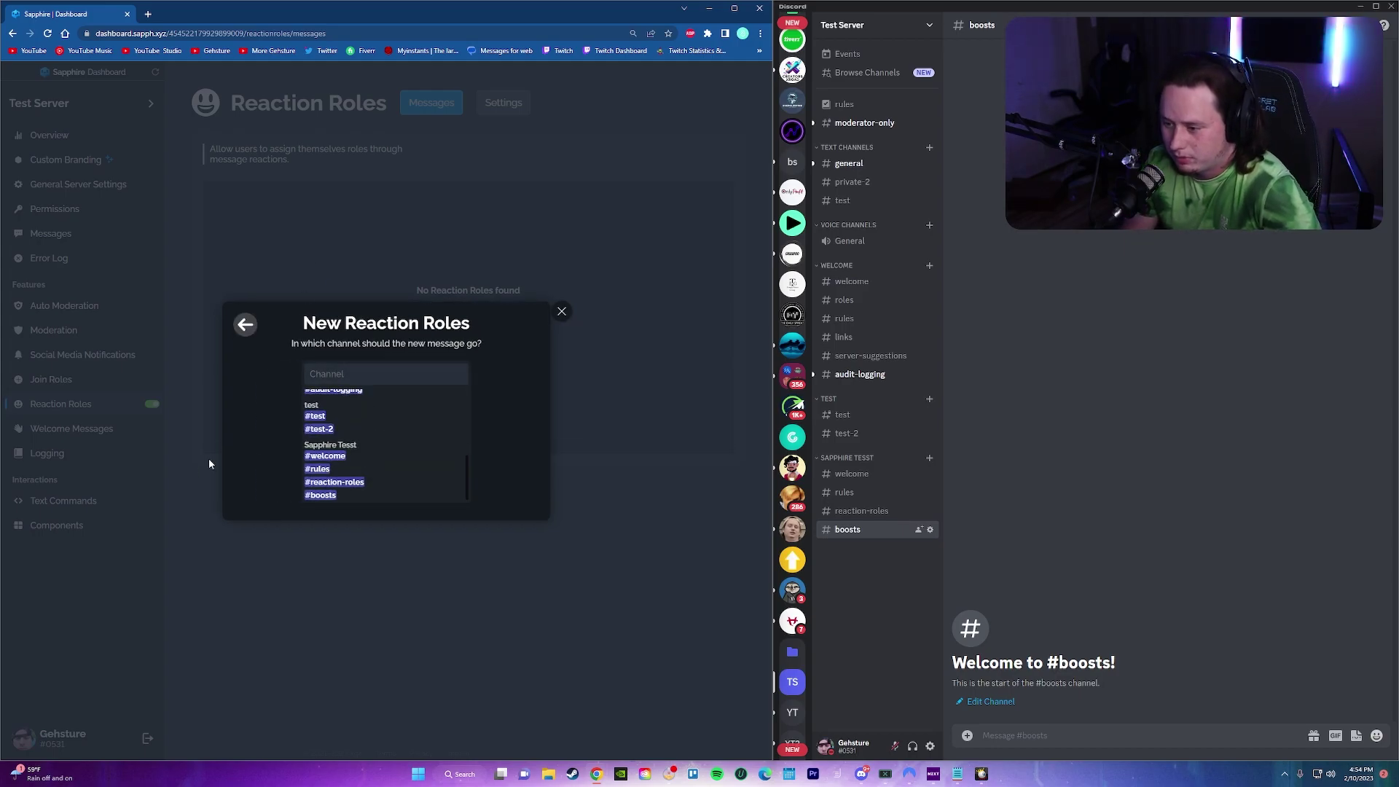
left_click(318, 482)
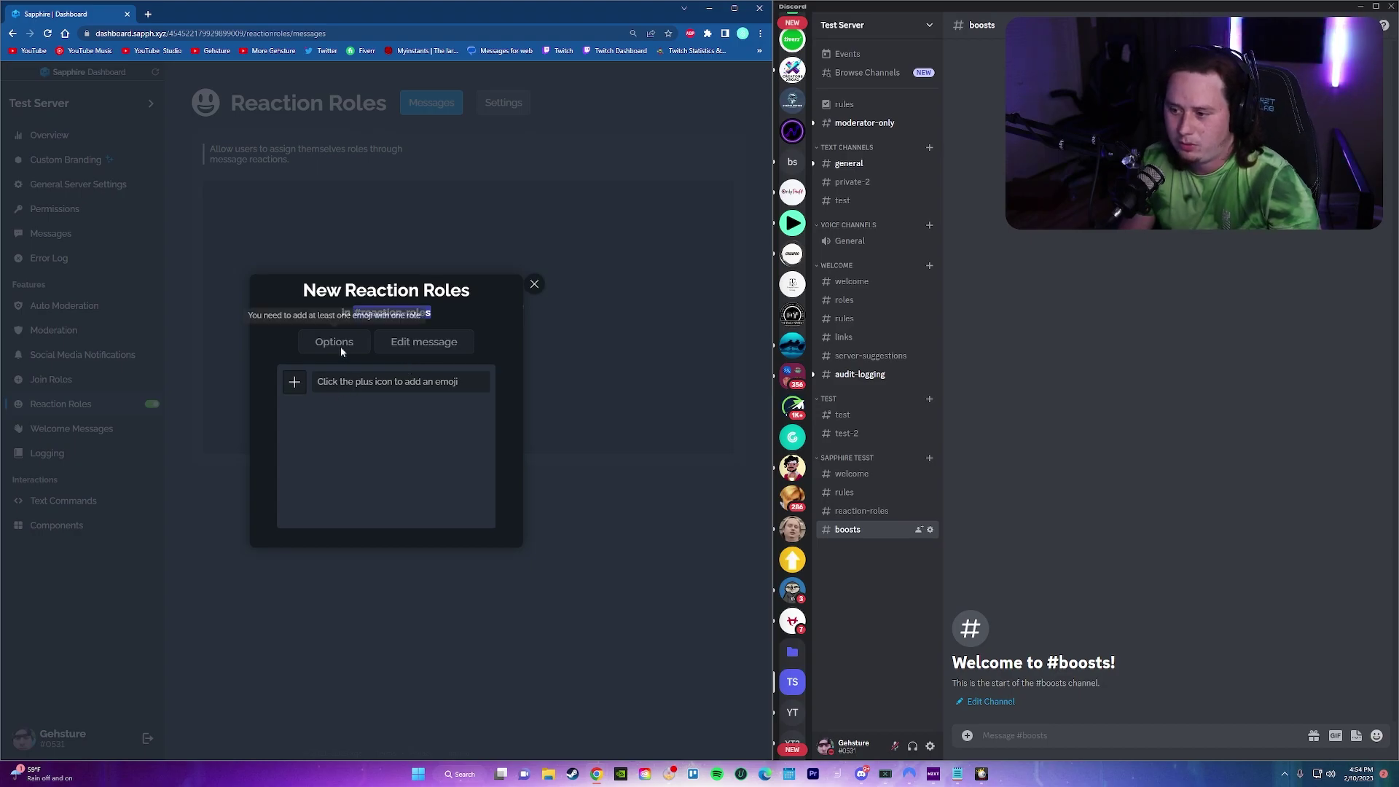
Add the blue circle emoji as the first reaction of the new reaction roles message
left_click(301, 384)
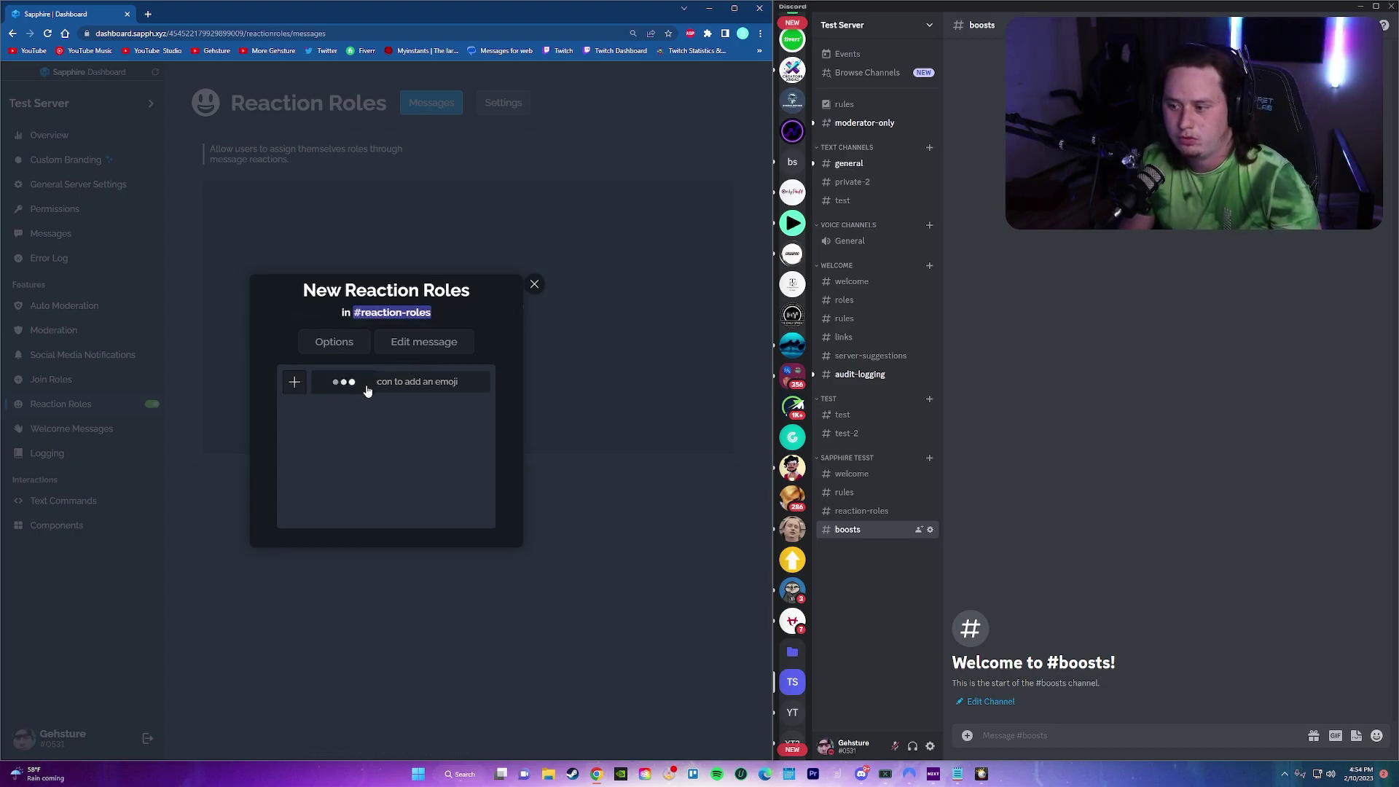
scroll(398, 475, "up", 1)
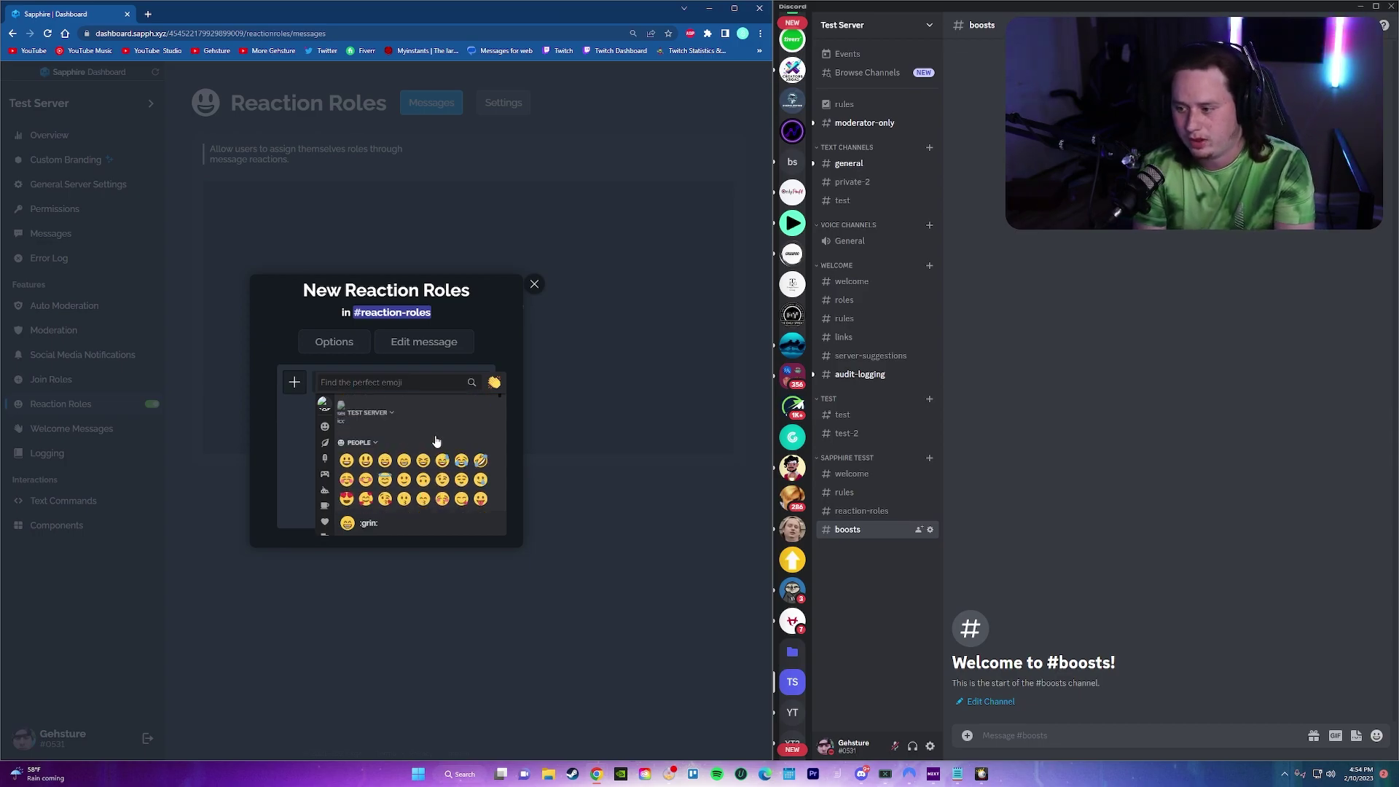
type("t")
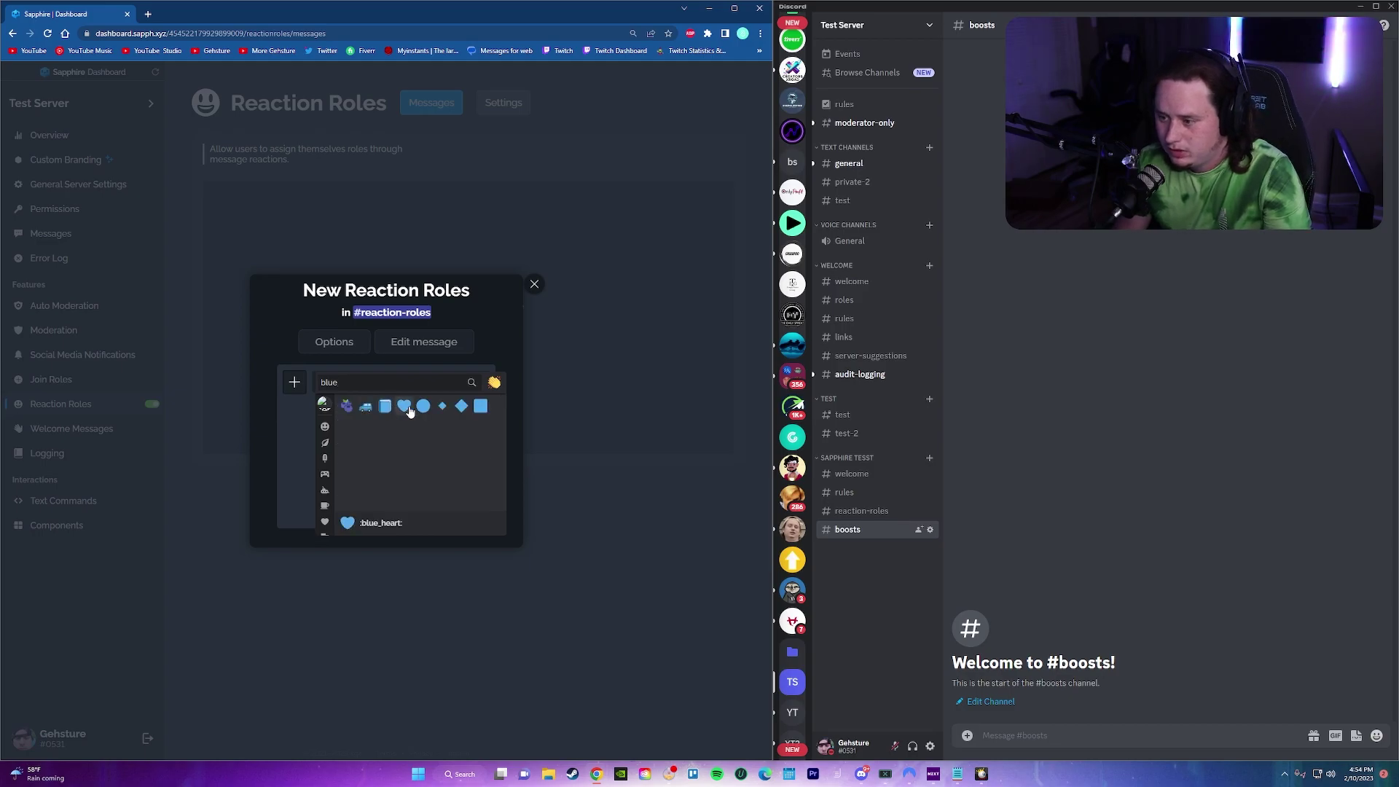
left_click(406, 407)
Add the red circle and orange circle emojis as the second and third reactions of the message
left_click(294, 420)
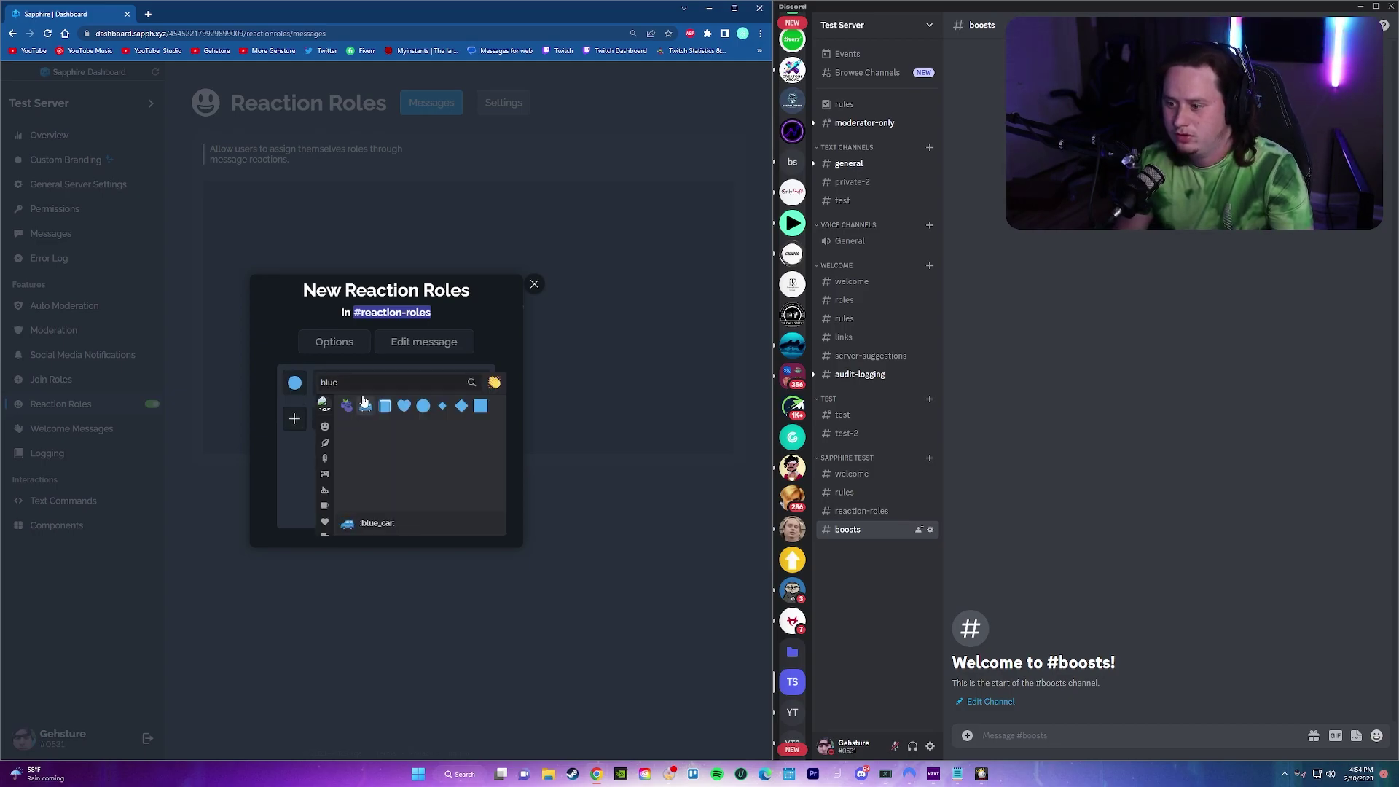
left_click(286, 392)
left_click(293, 419)
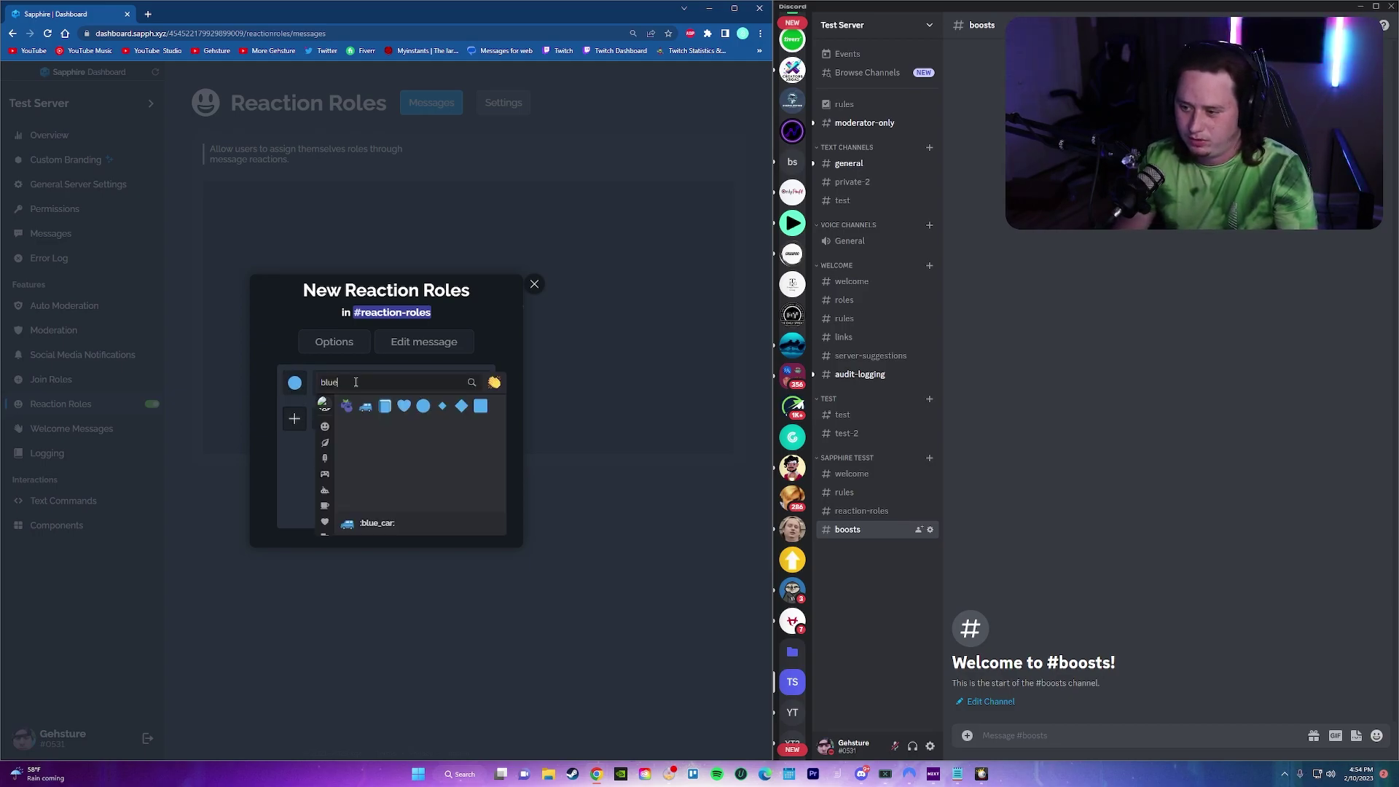
key("Escape")
left_click(295, 418)
left_click(295, 383)
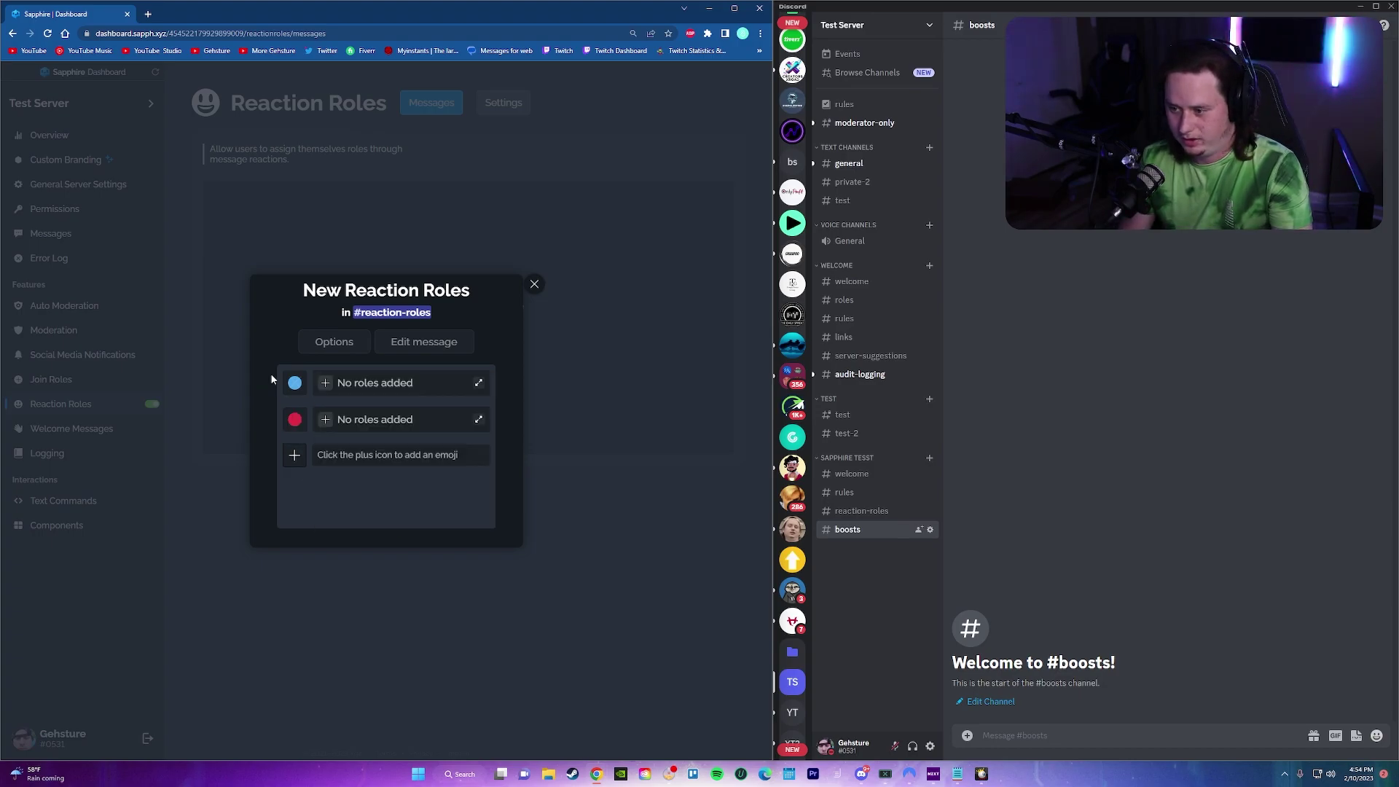
left_click(295, 455)
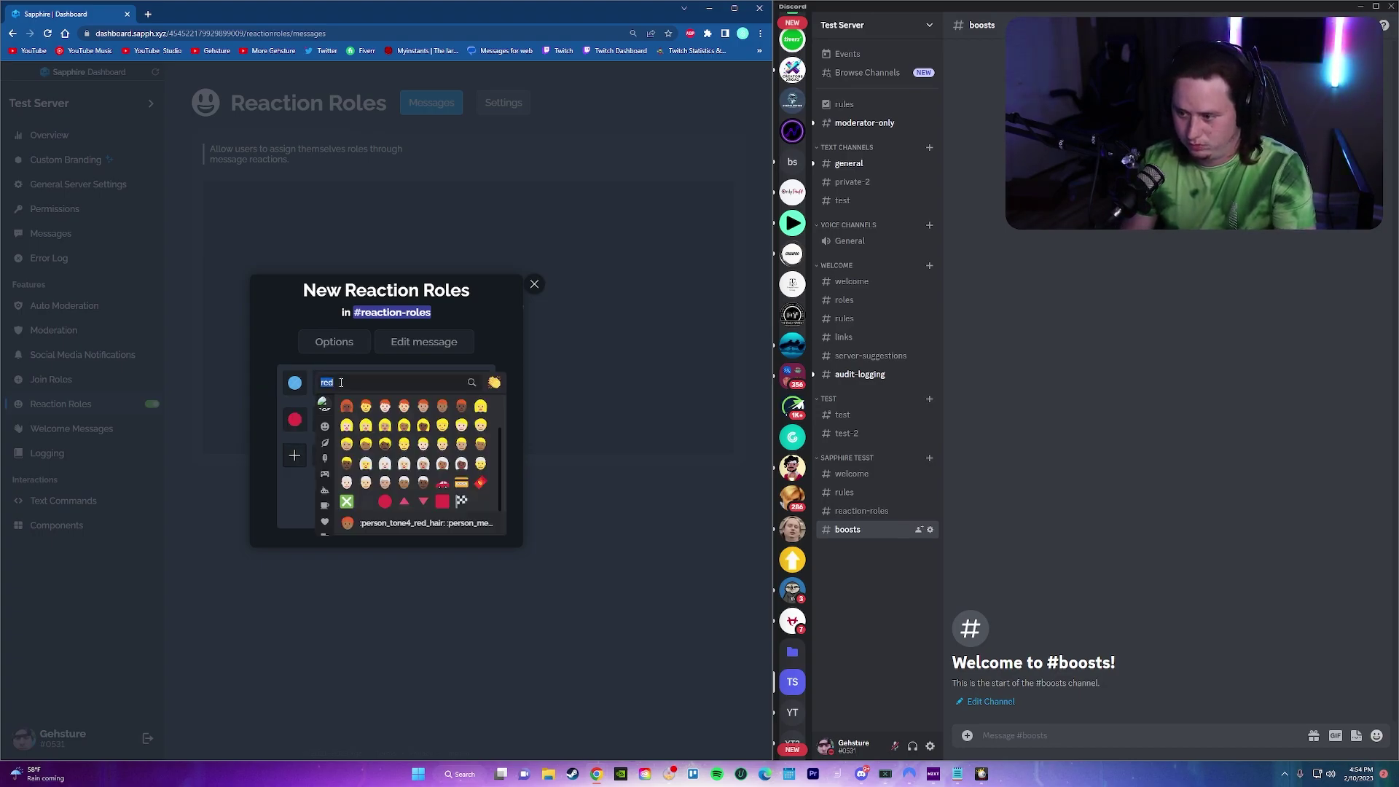
type("orange")
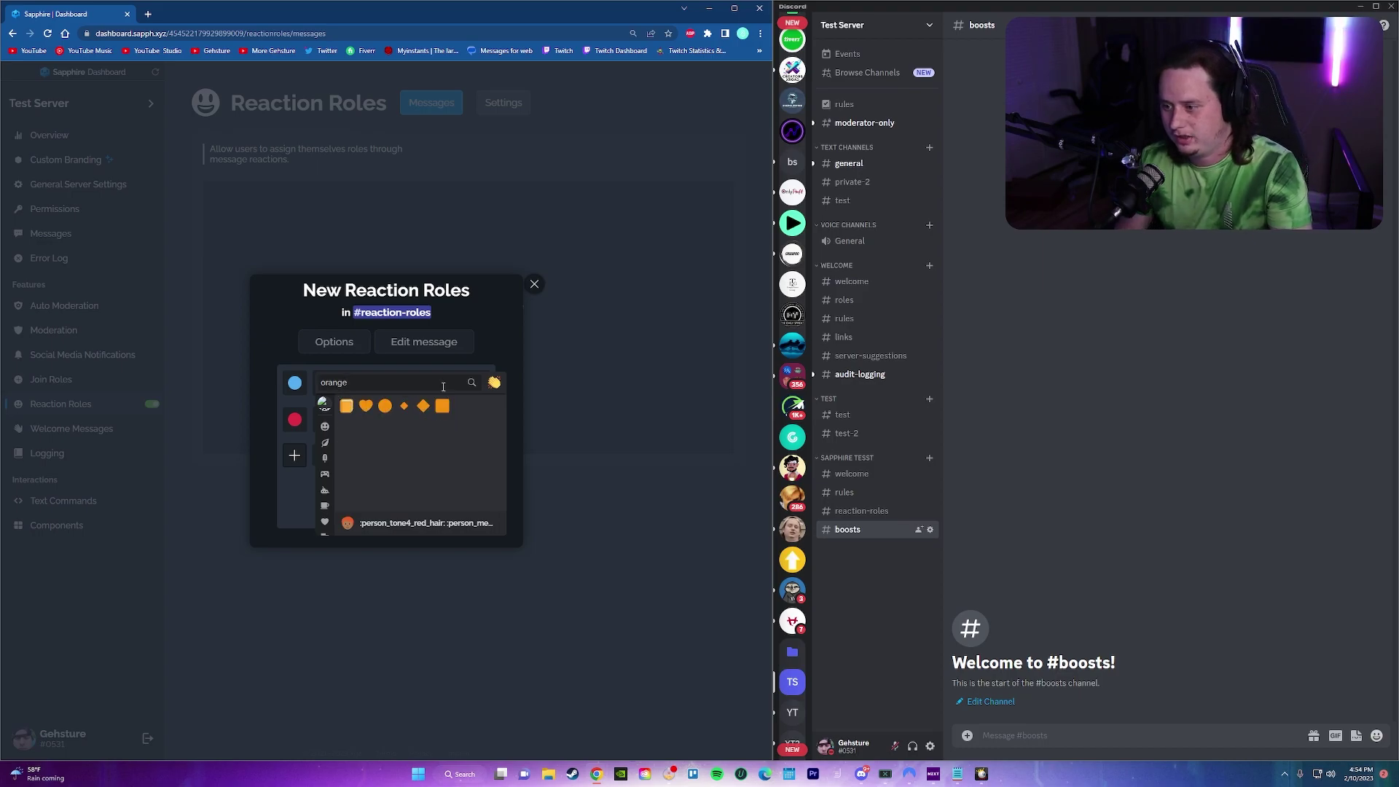
left_click(385, 406)
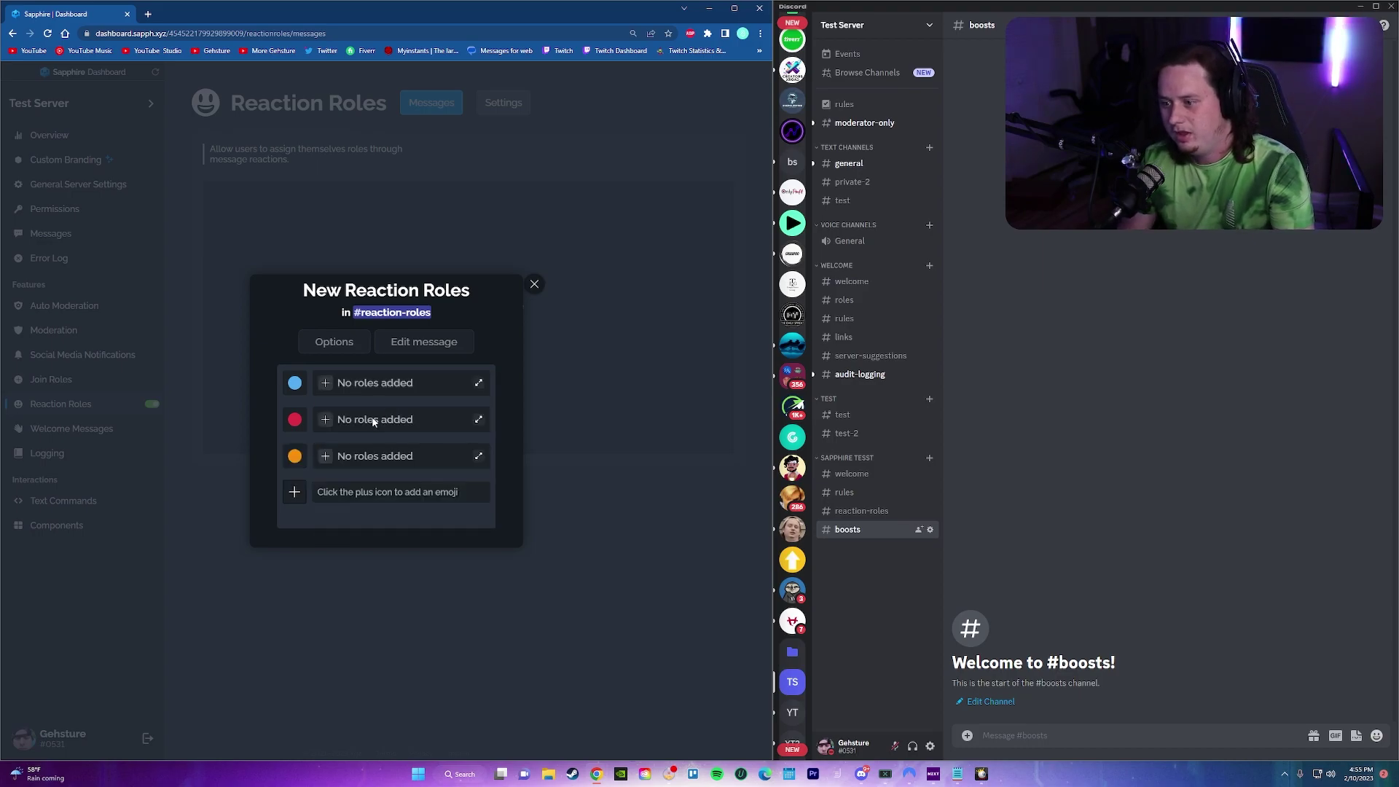
Assign the Blue role to the blue circle emoji and dismiss the message editing hint
left_click(325, 383)
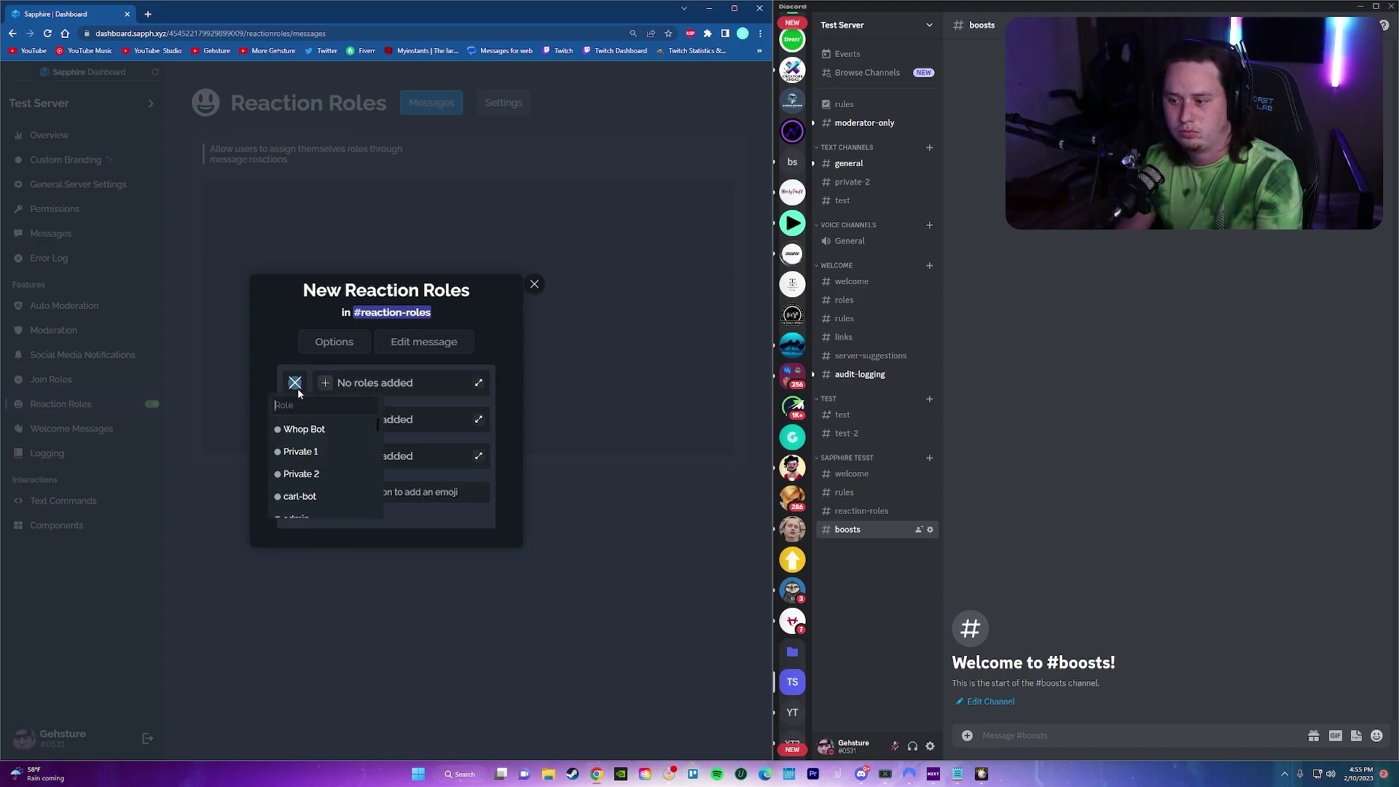
scroll(321, 452, "down", 5)
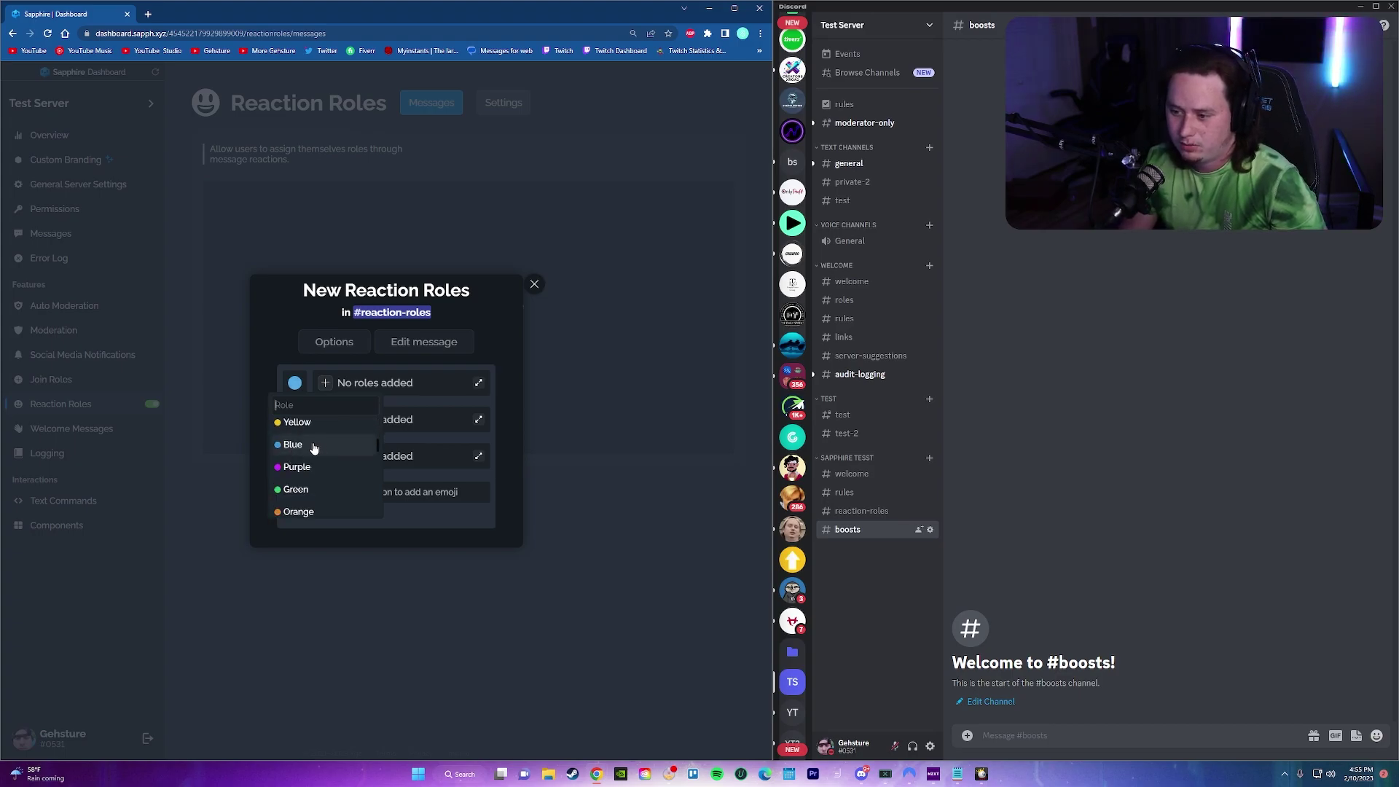
left_click(314, 444)
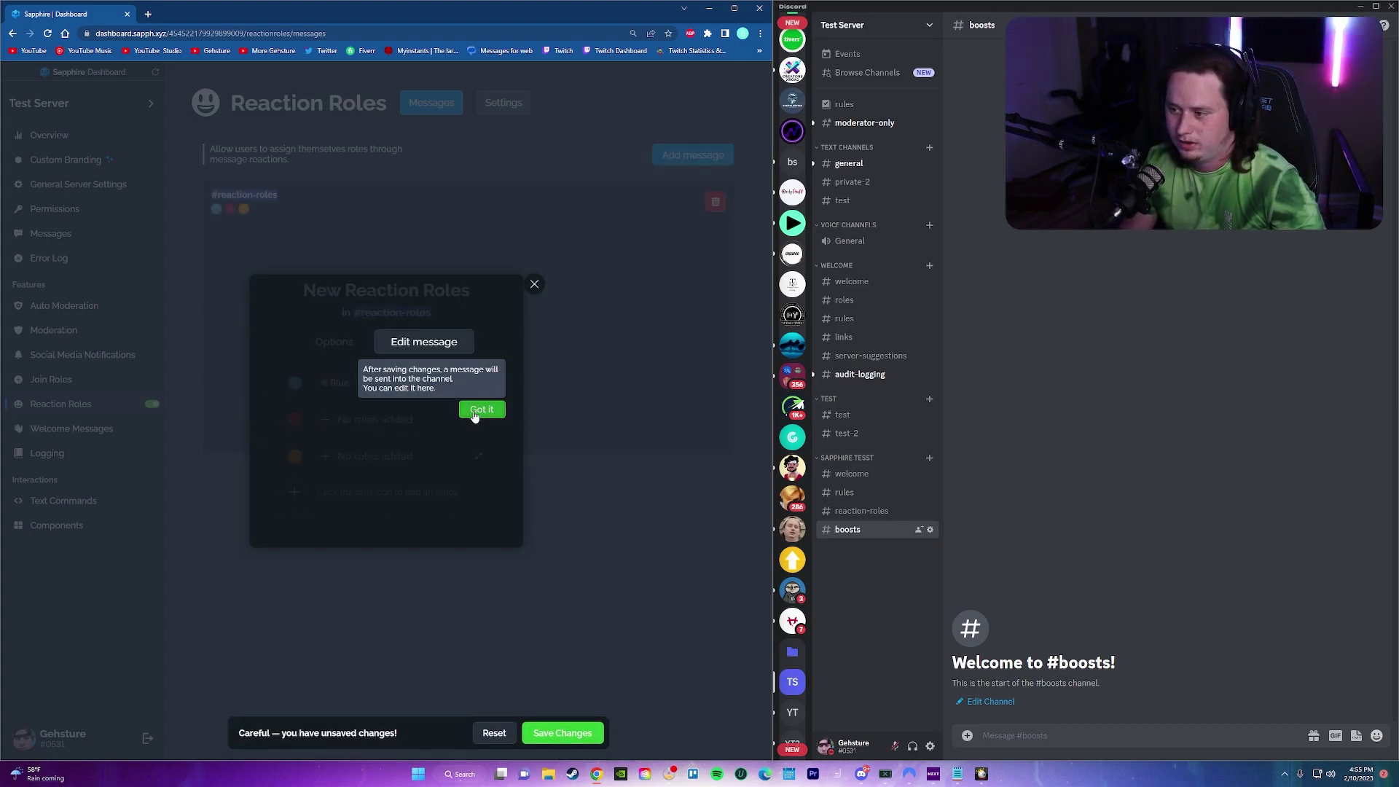
left_click(474, 412)
Assign the Red role to the red circle emoji
left_click(325, 419)
scroll(316, 503, "down", 3)
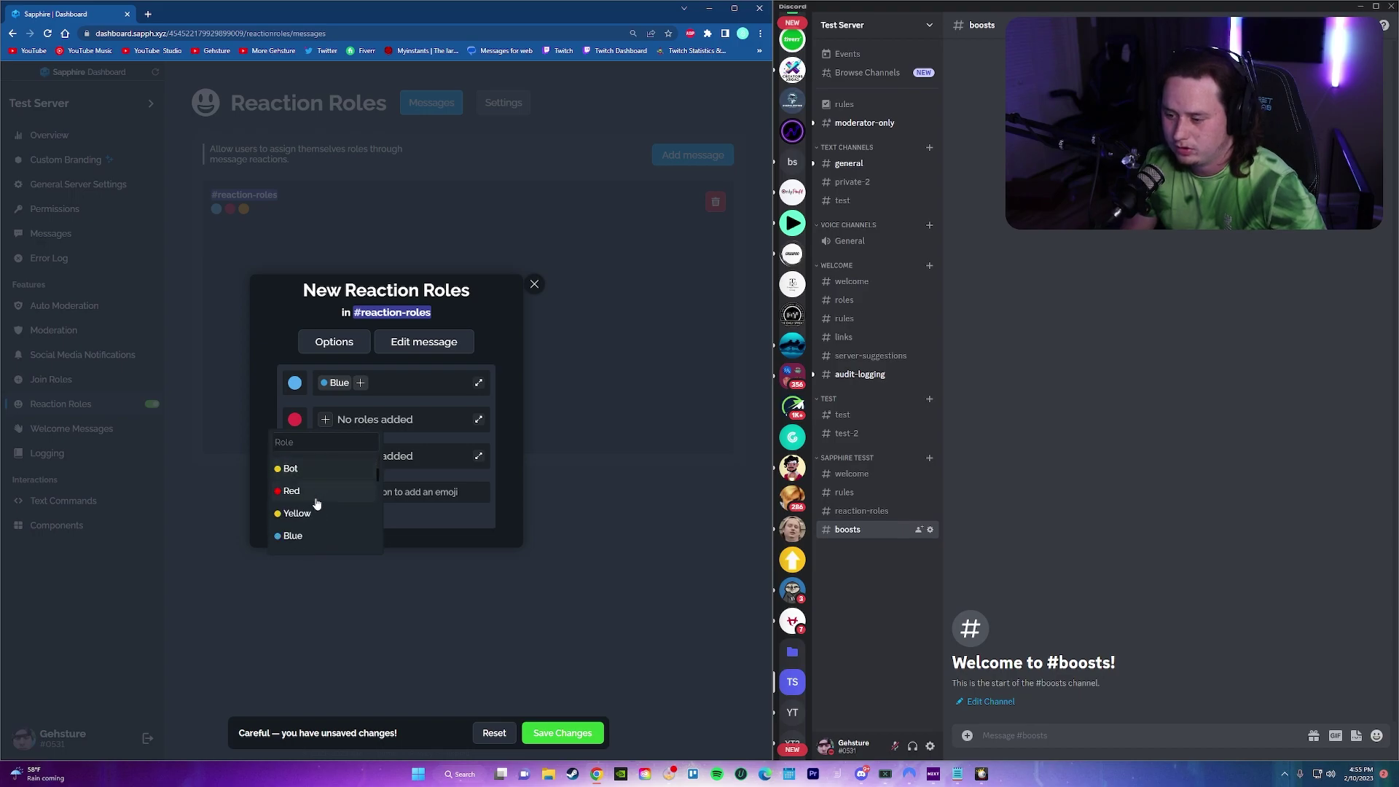
scroll(317, 503, "down", 2)
scroll(316, 496, "up", 2)
left_click(299, 491)
Assign the Orange role to the orange circle emoji
left_click(326, 457)
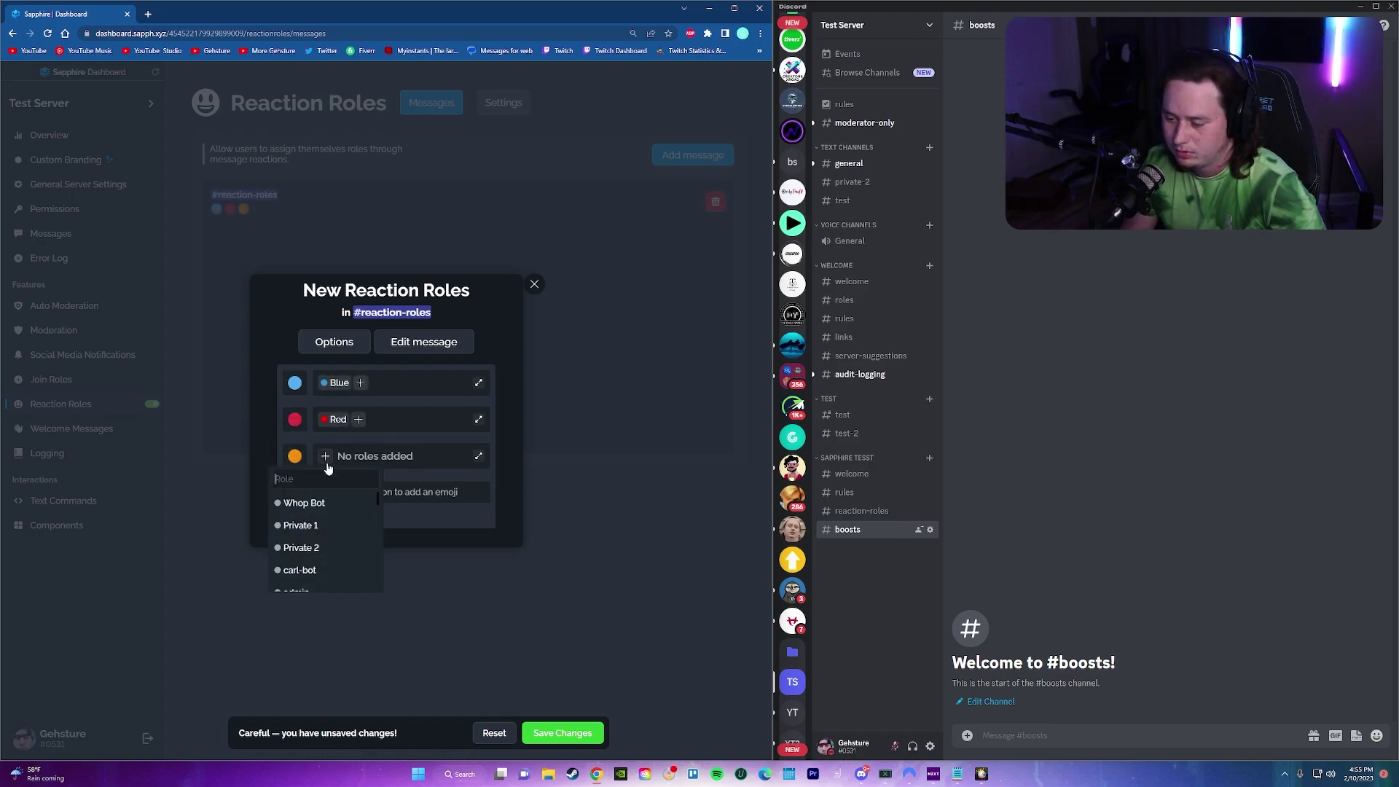
scroll(339, 532, "down", 5)
left_click(333, 582)
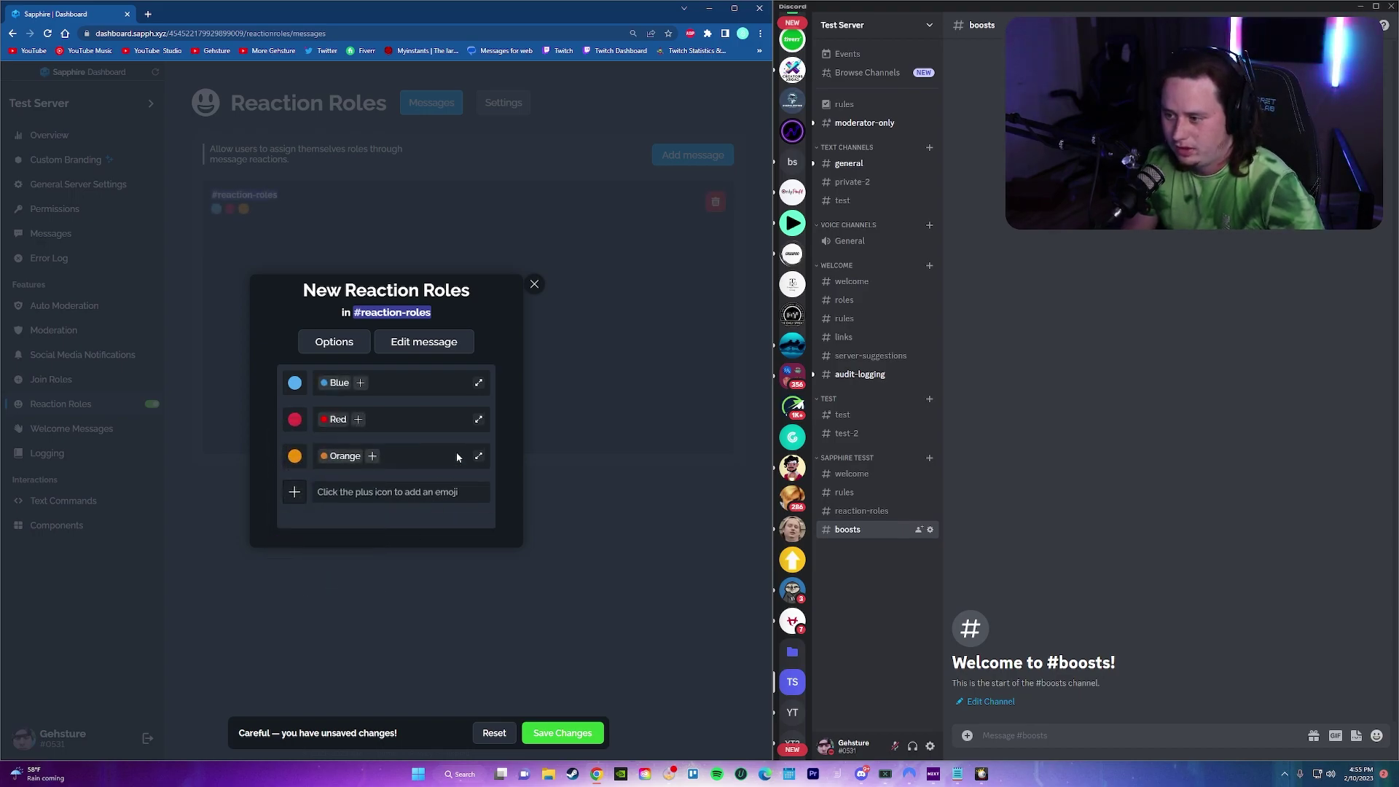
Give the reaction roles embed the title "Color Roles" and the description "Use the below emojis to claim color roles!"
left_click(434, 349)
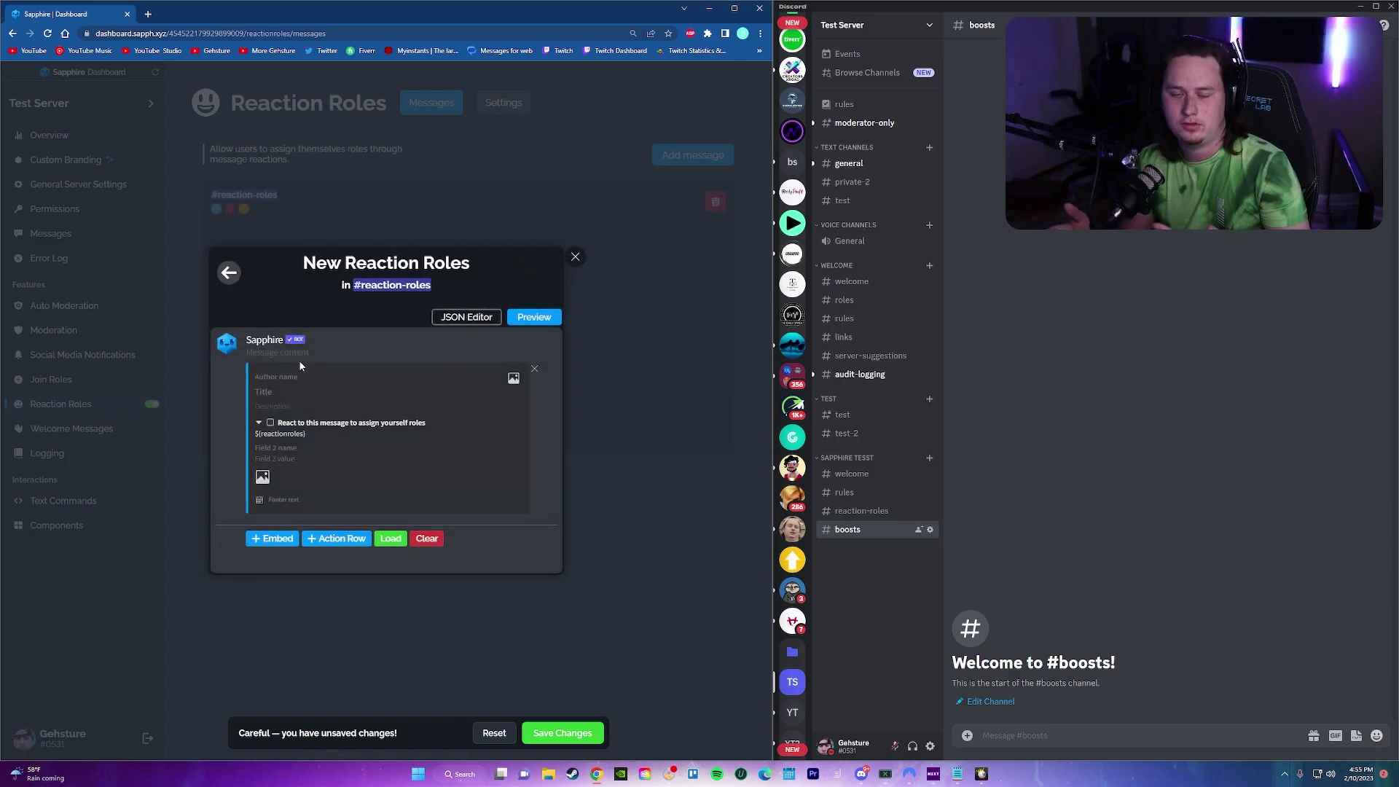
left_click(313, 391)
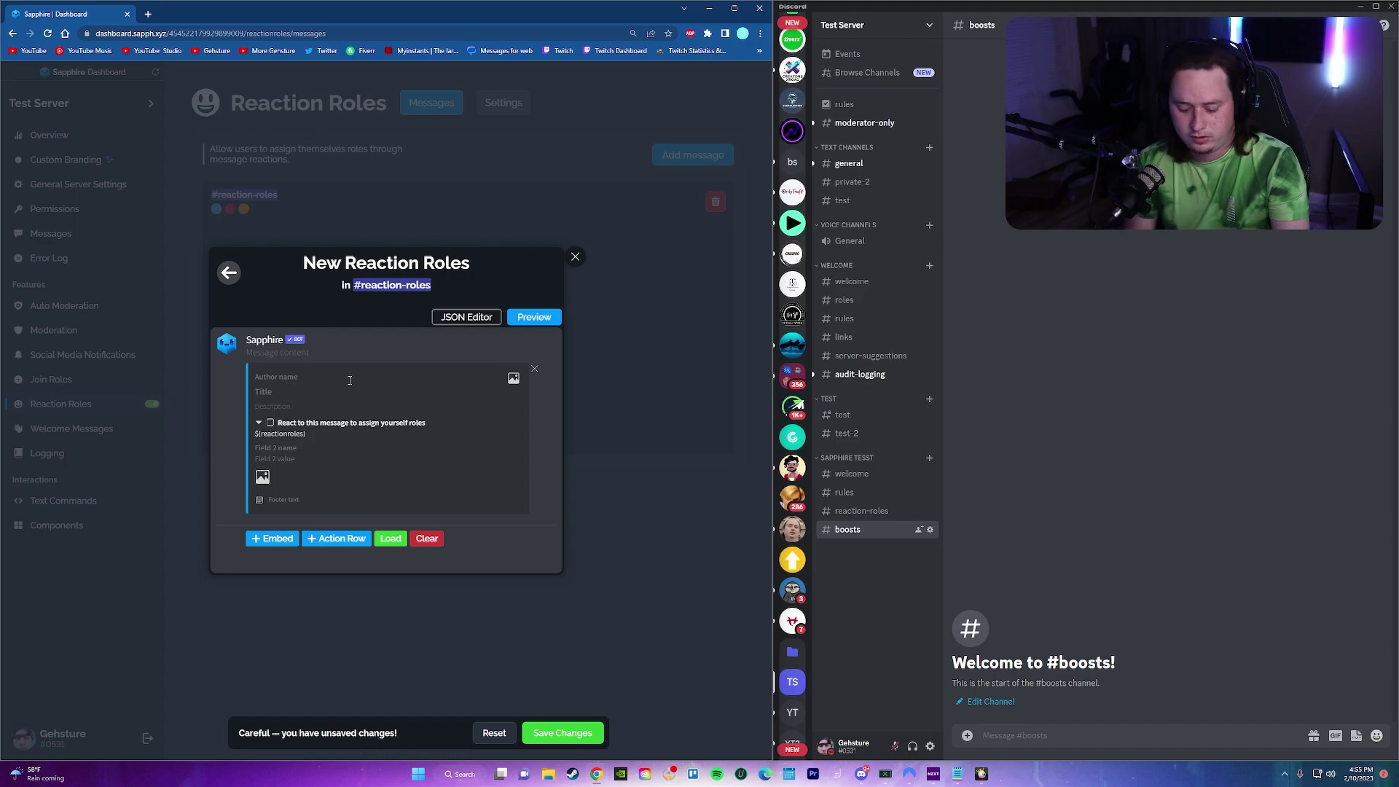
type("xc")
type("olor Roles")
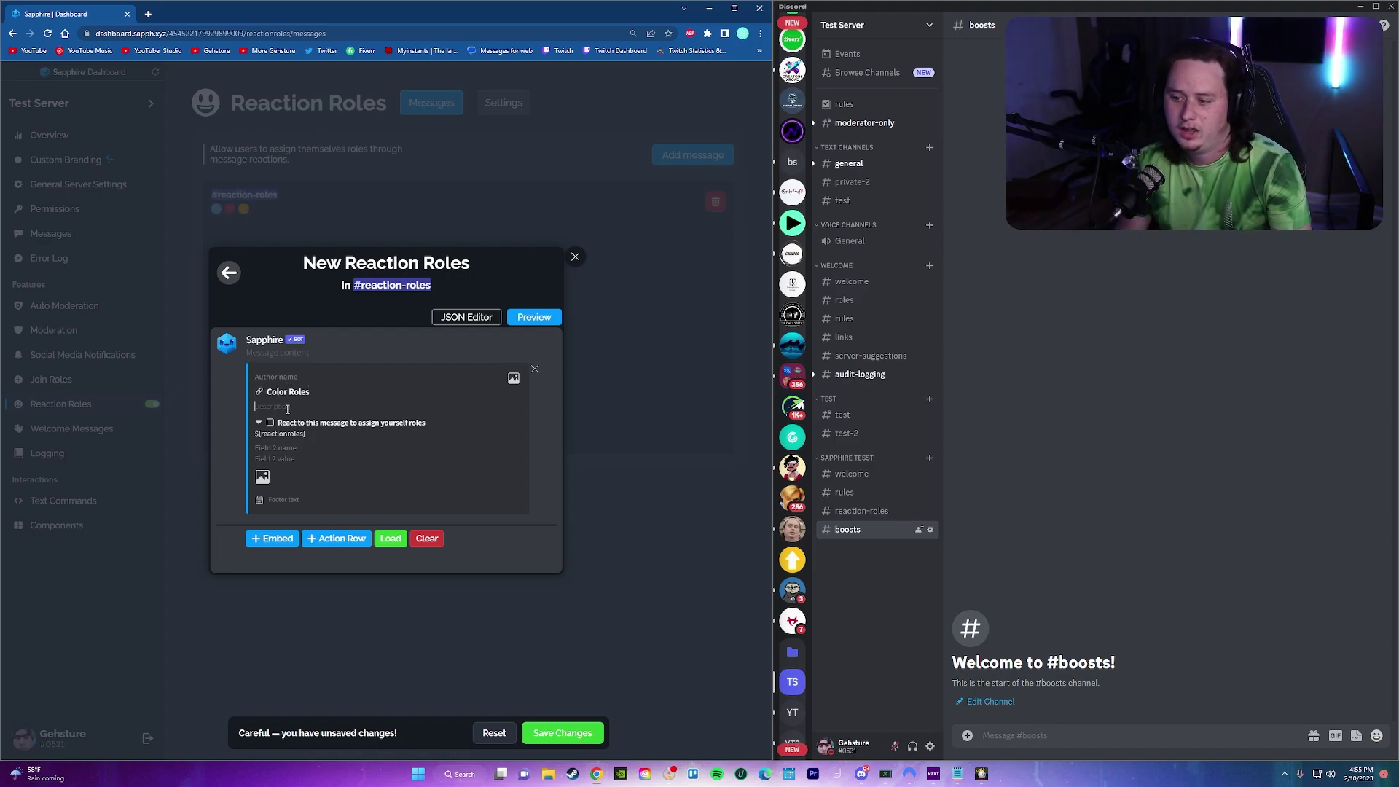
type("Use the below emojis to claim color roles!")
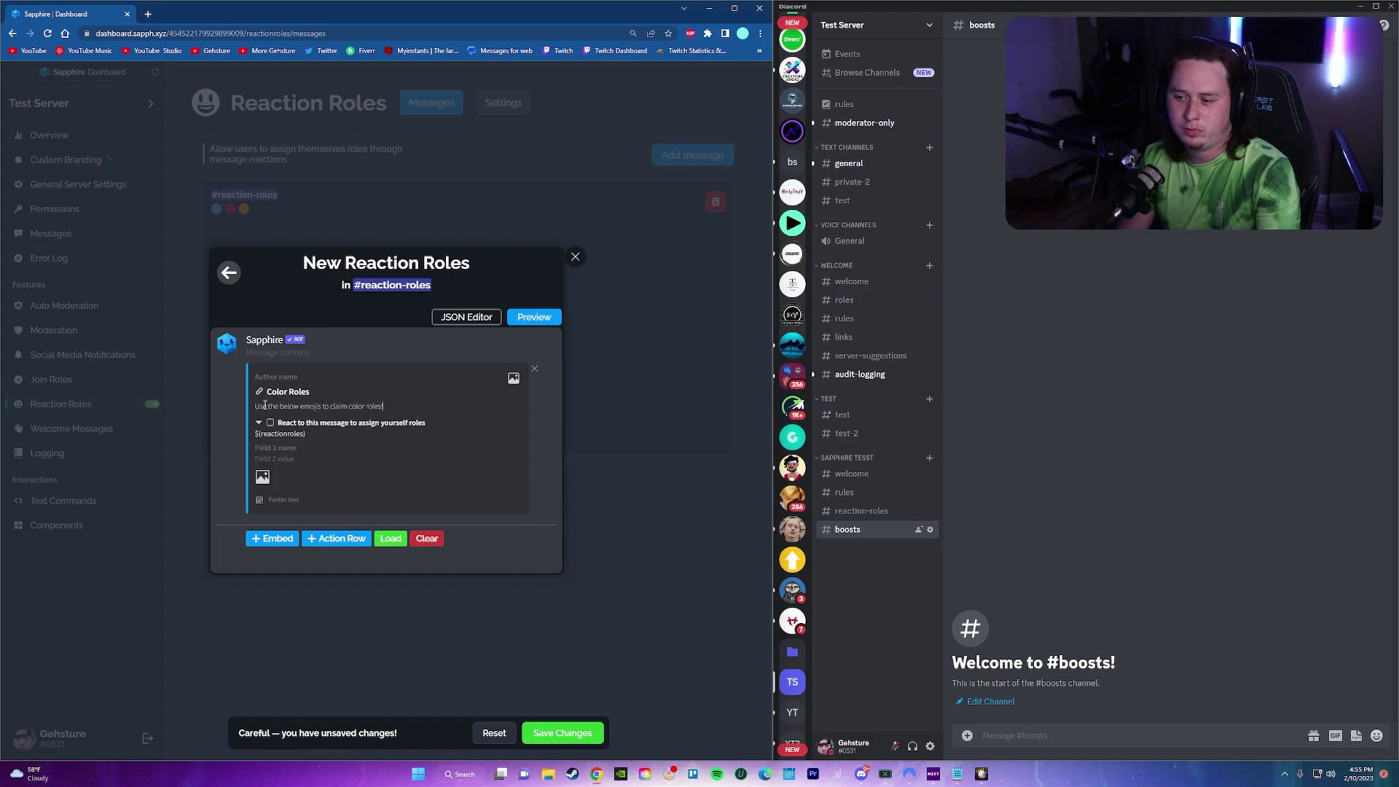
left_click_drag(267, 406, 345, 406)
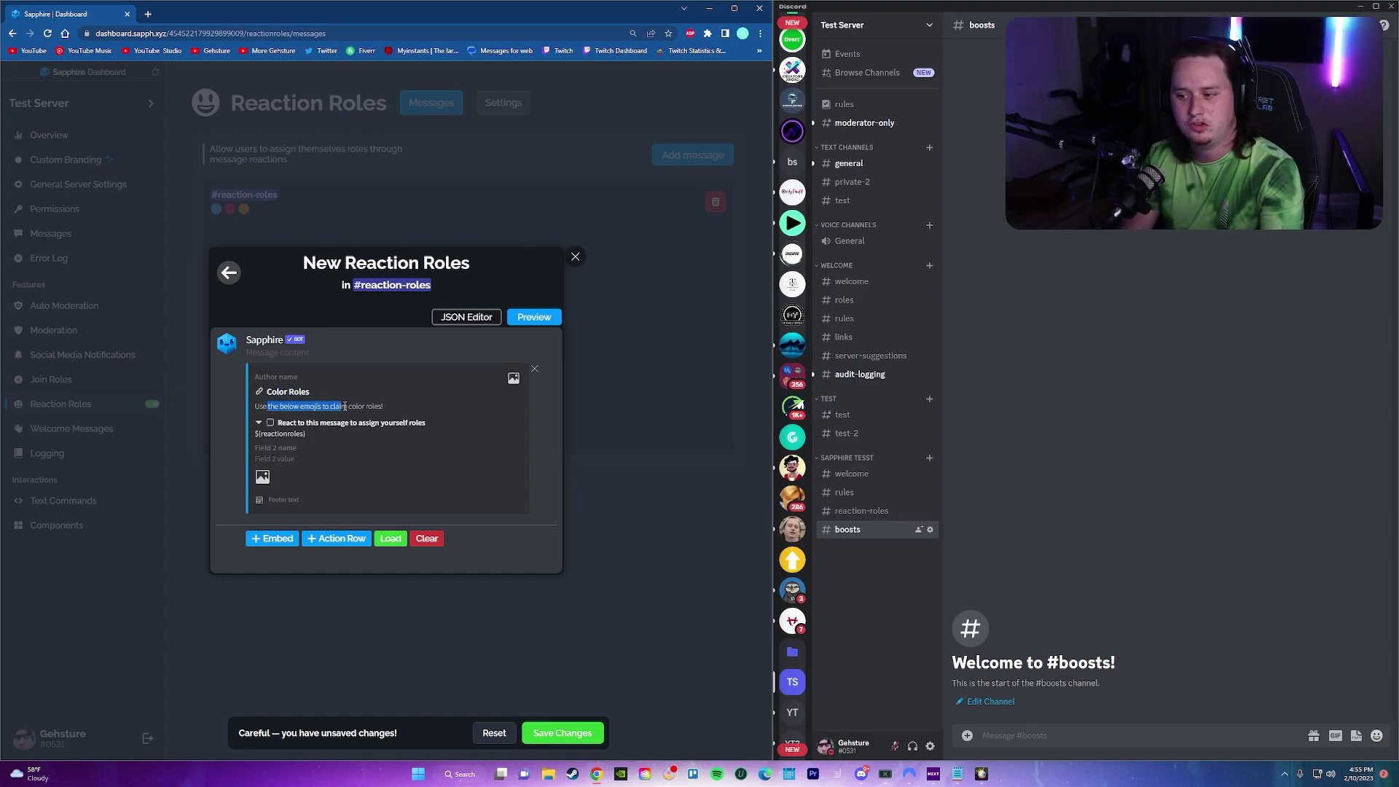
left_click(371, 406)
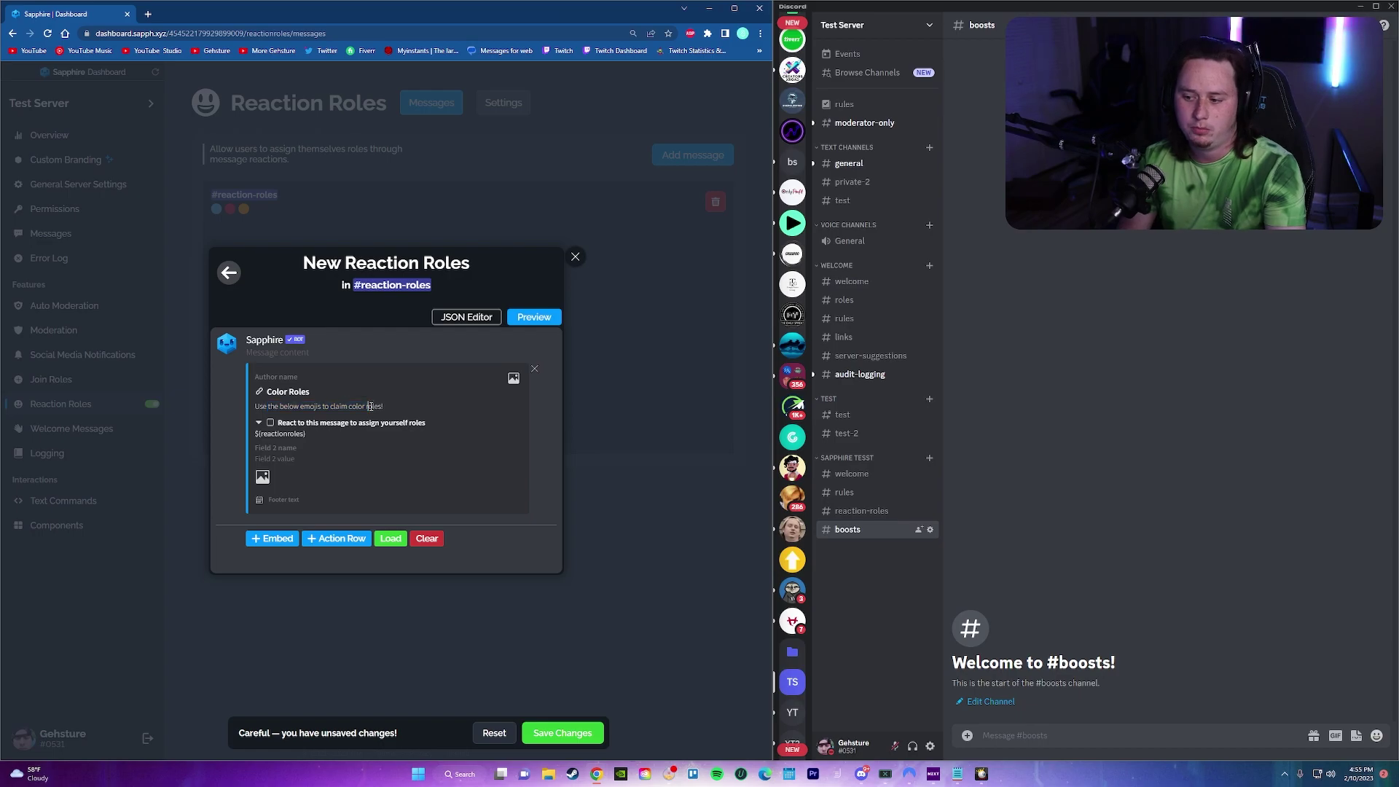
Preview and save the reaction roles message, and view it in Discord's reaction-roles channel with the member list shown
left_click(522, 323)
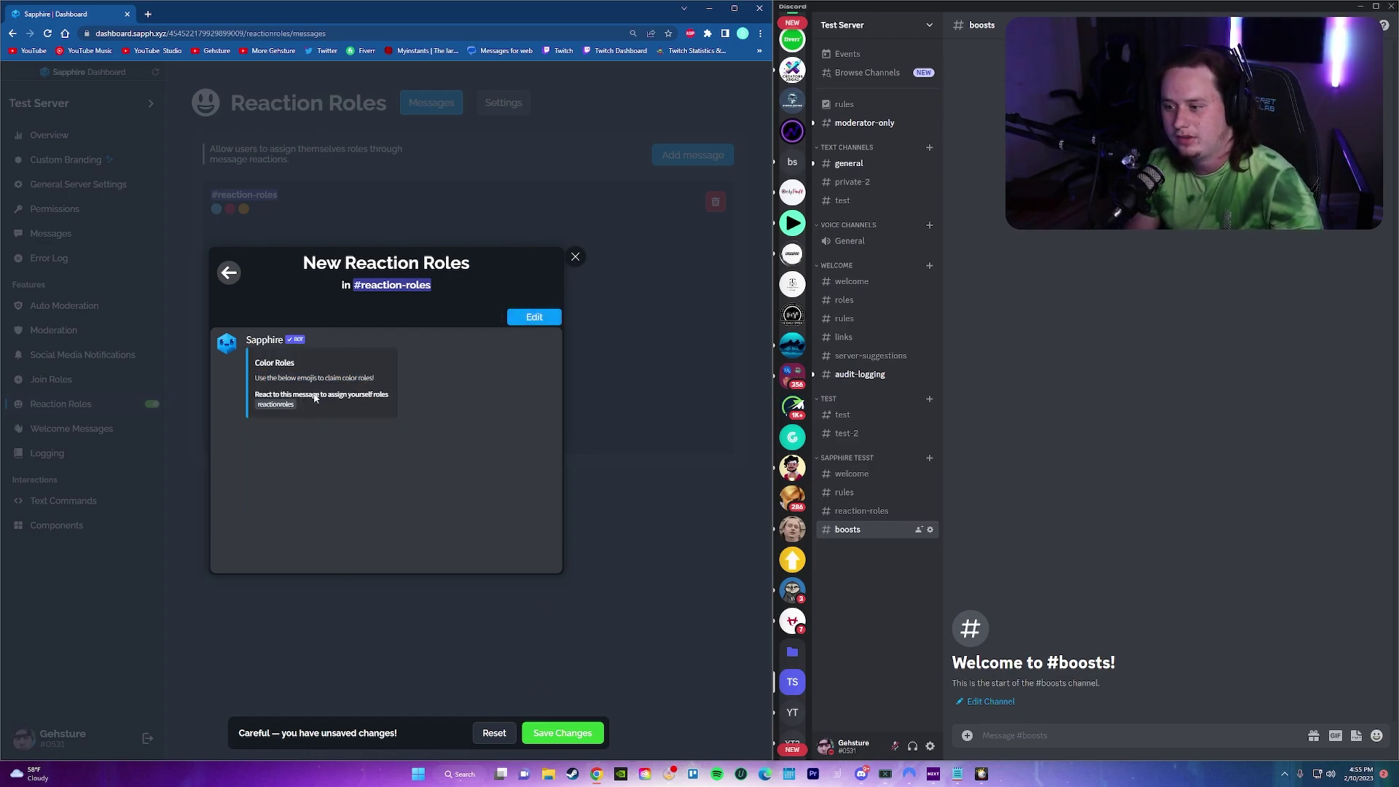
left_click(583, 734)
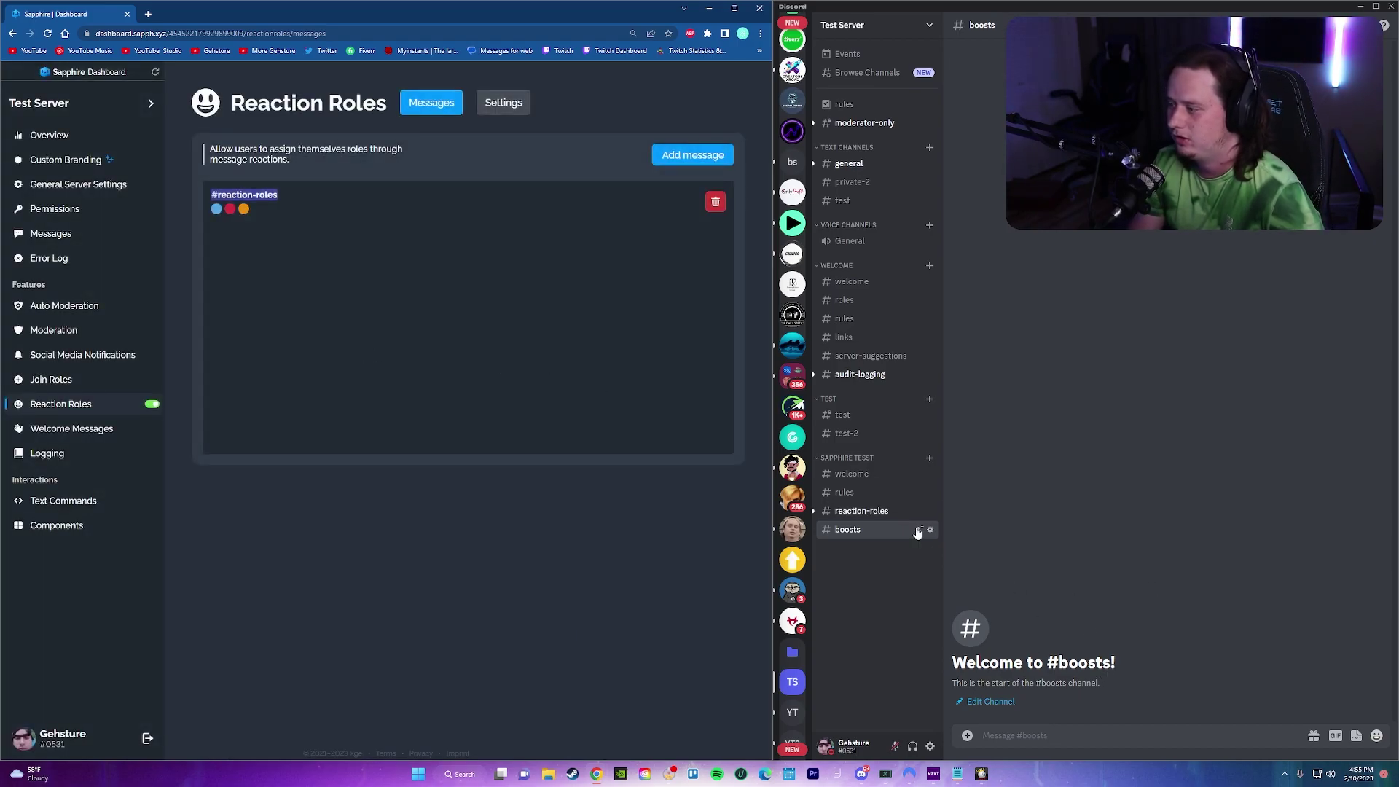
left_click(853, 511)
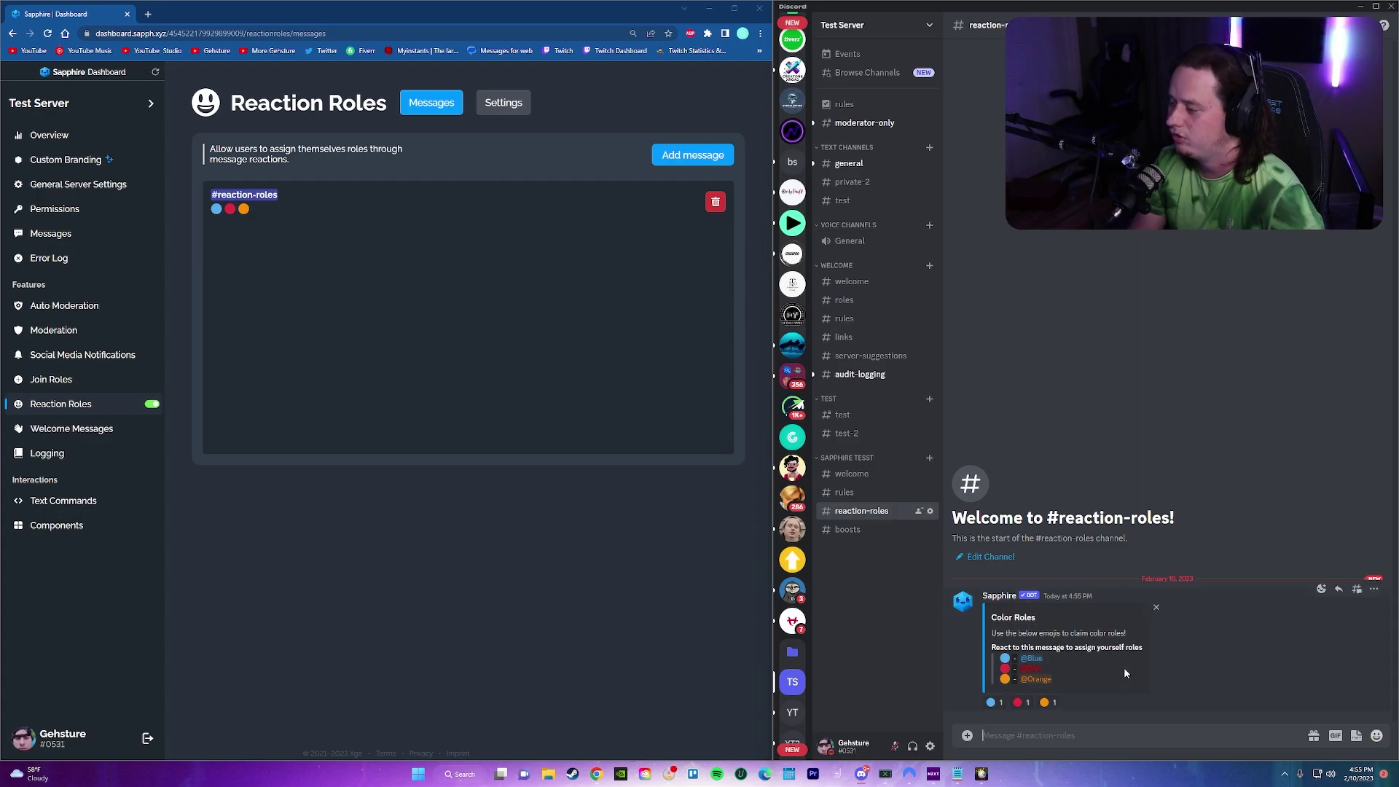
key("ctrl+u")
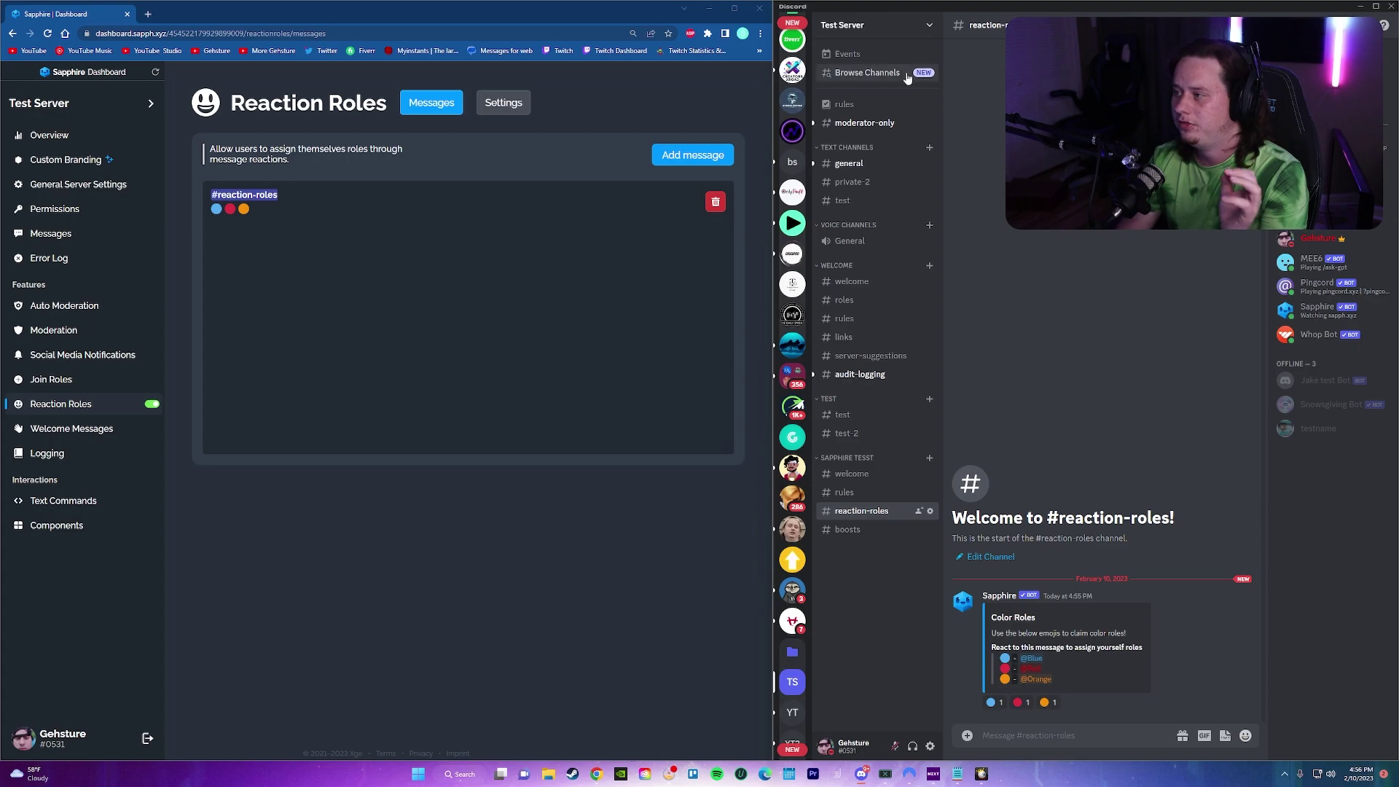
Move the Sapphire role to the top of the Discord server's role list and save the new order
left_click(890, 26)
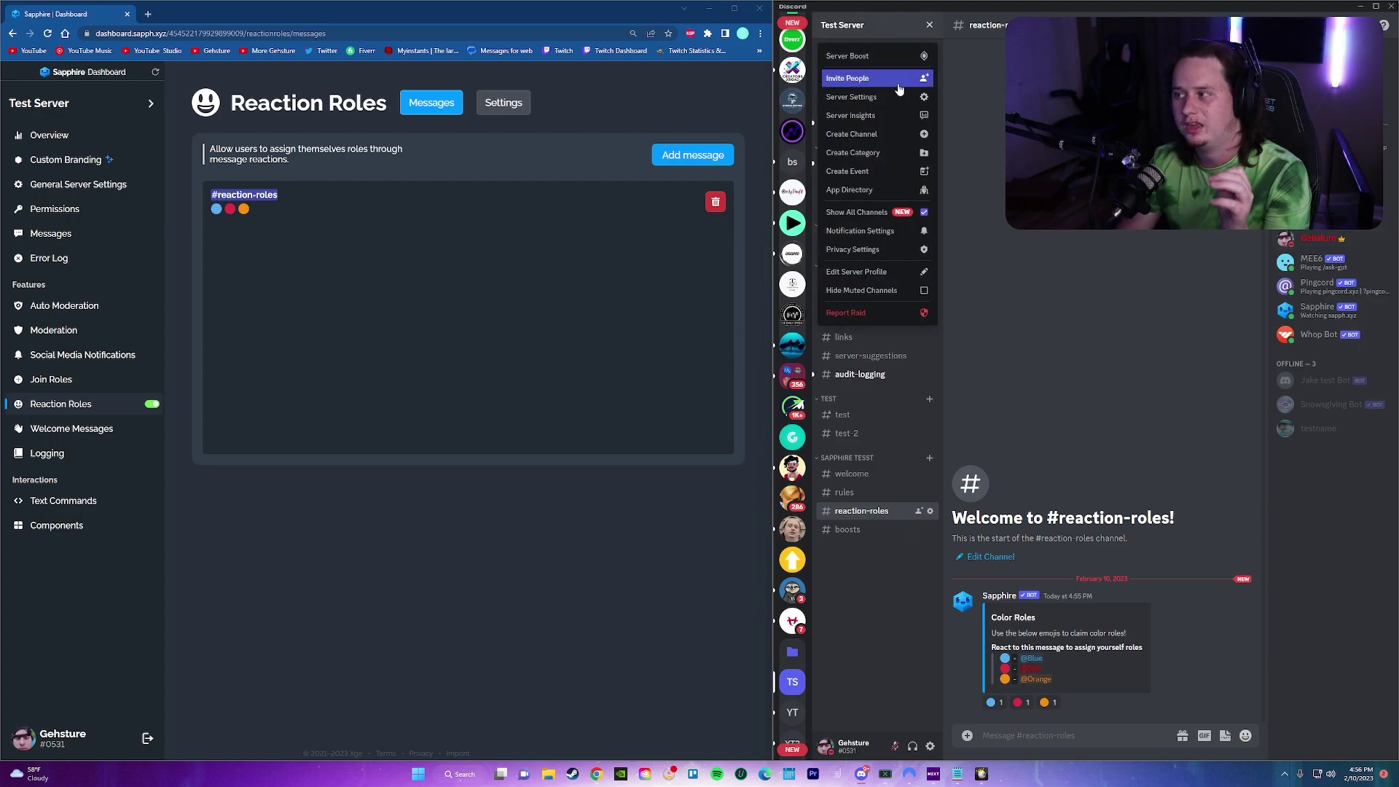
left_click(901, 103)
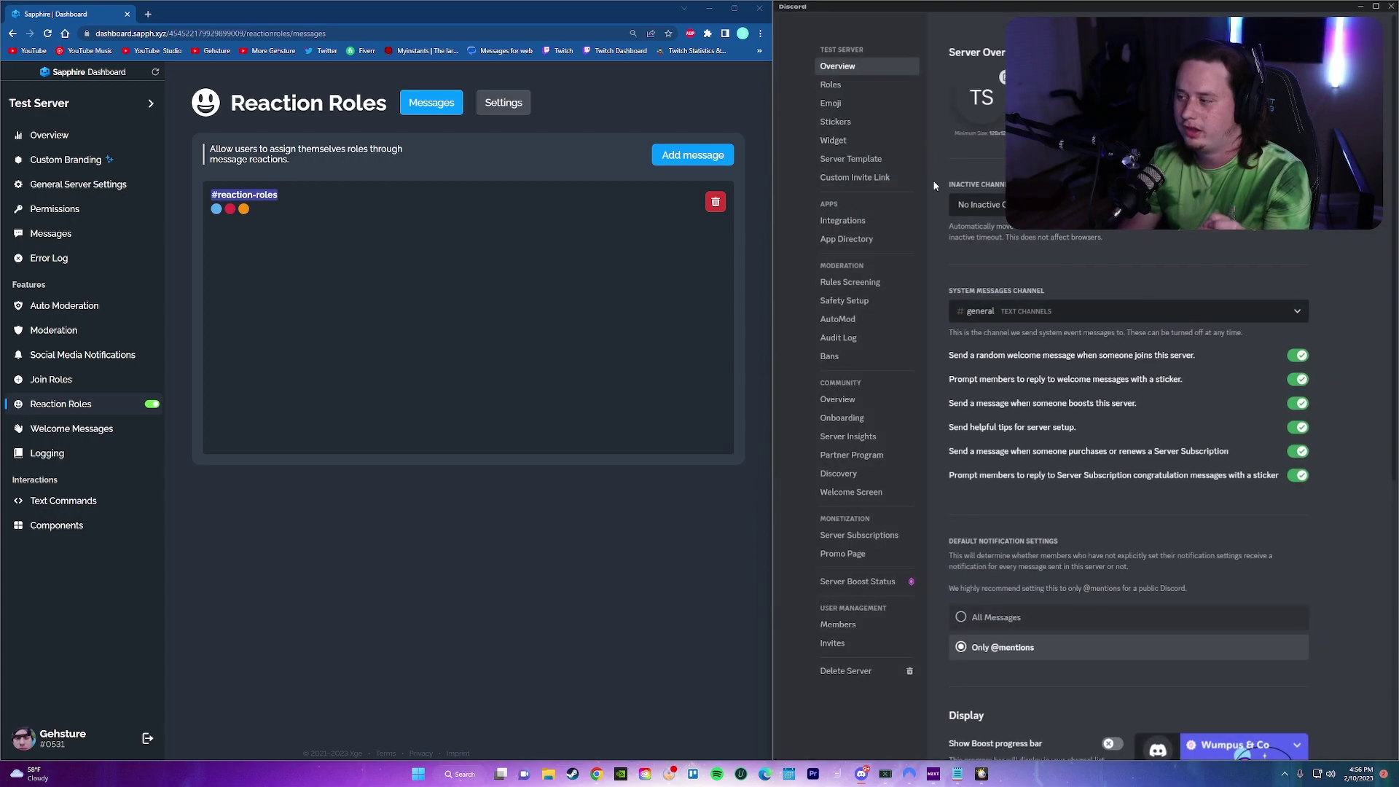
left_click(867, 85)
scroll(961, 680, "down", 7)
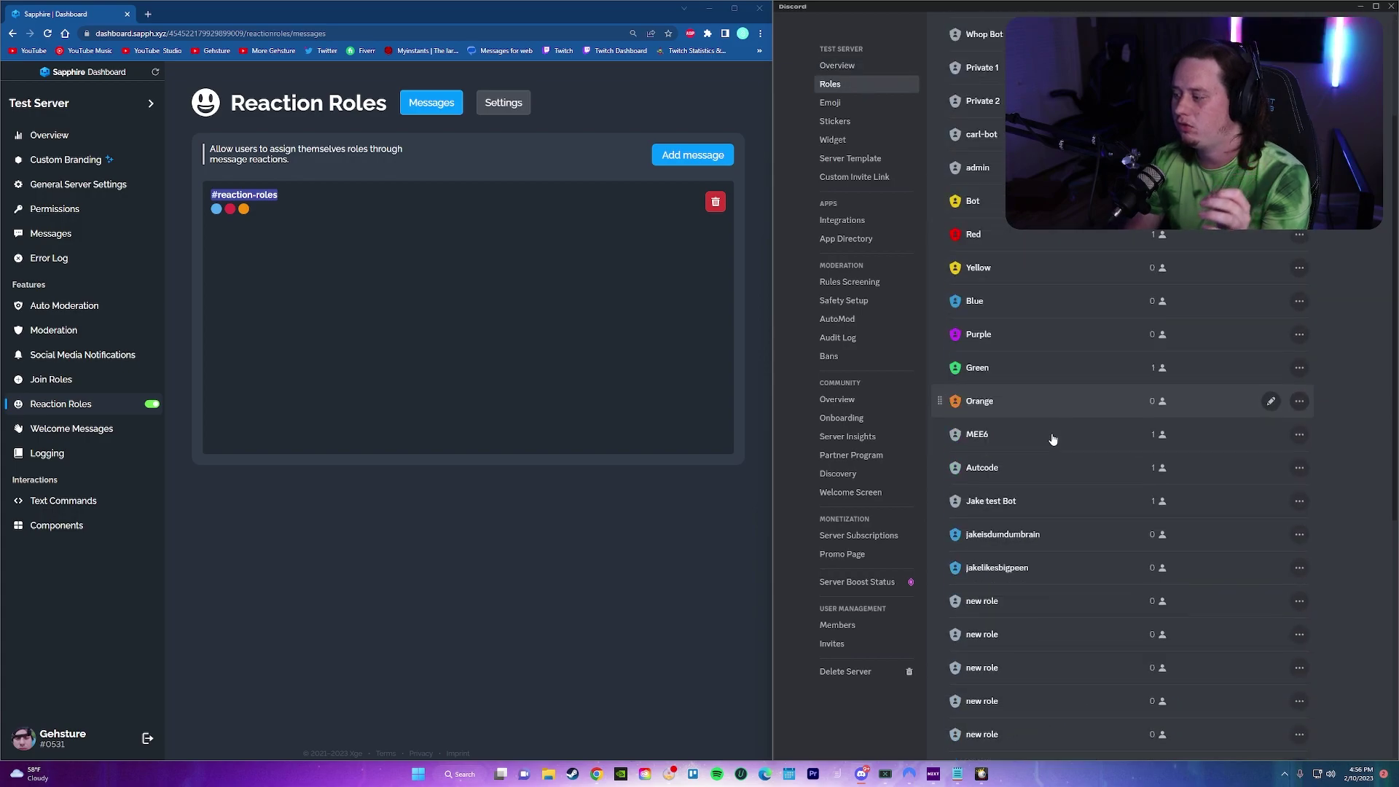
left_click_drag(955, 744, 939, 32)
scroll(947, 271, "up", 4)
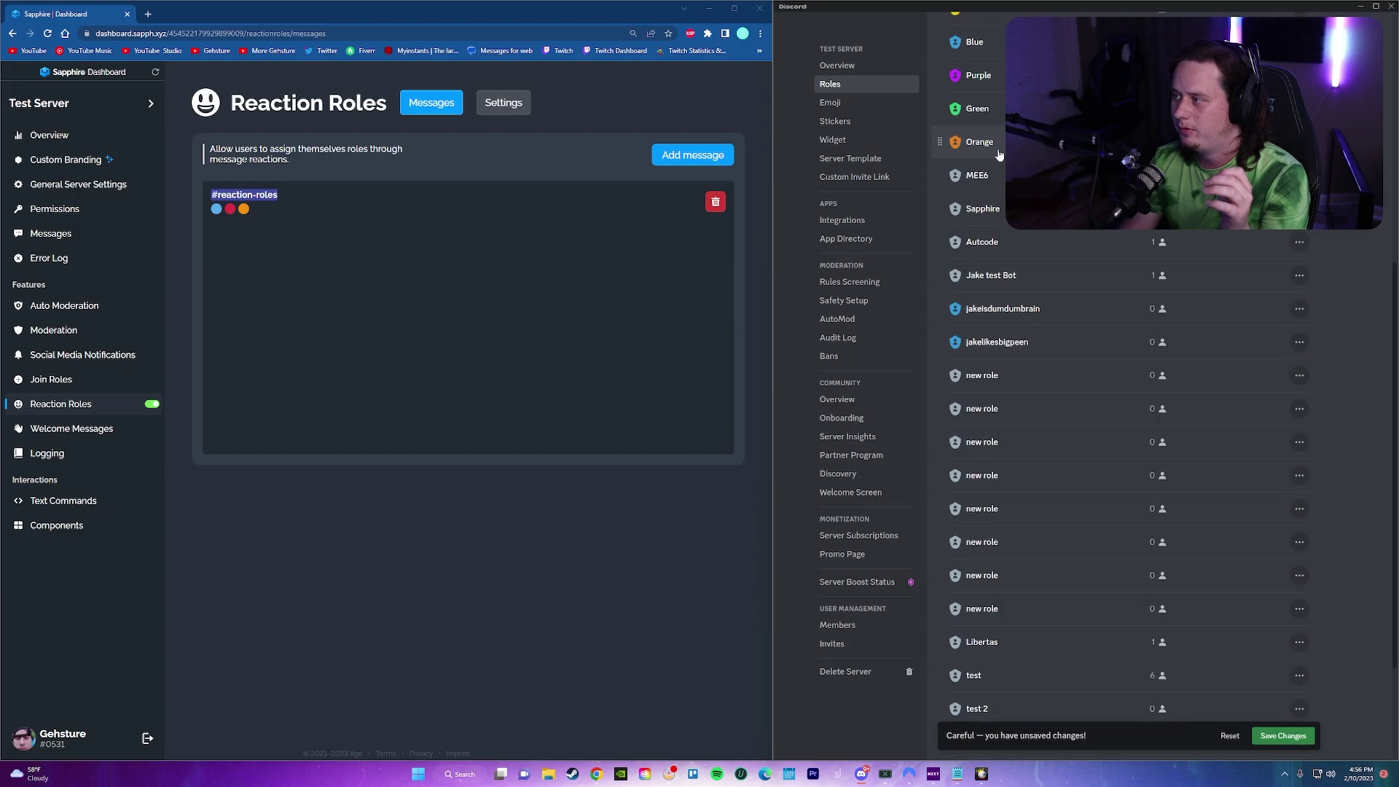
left_click_drag(940, 314, 944, 59)
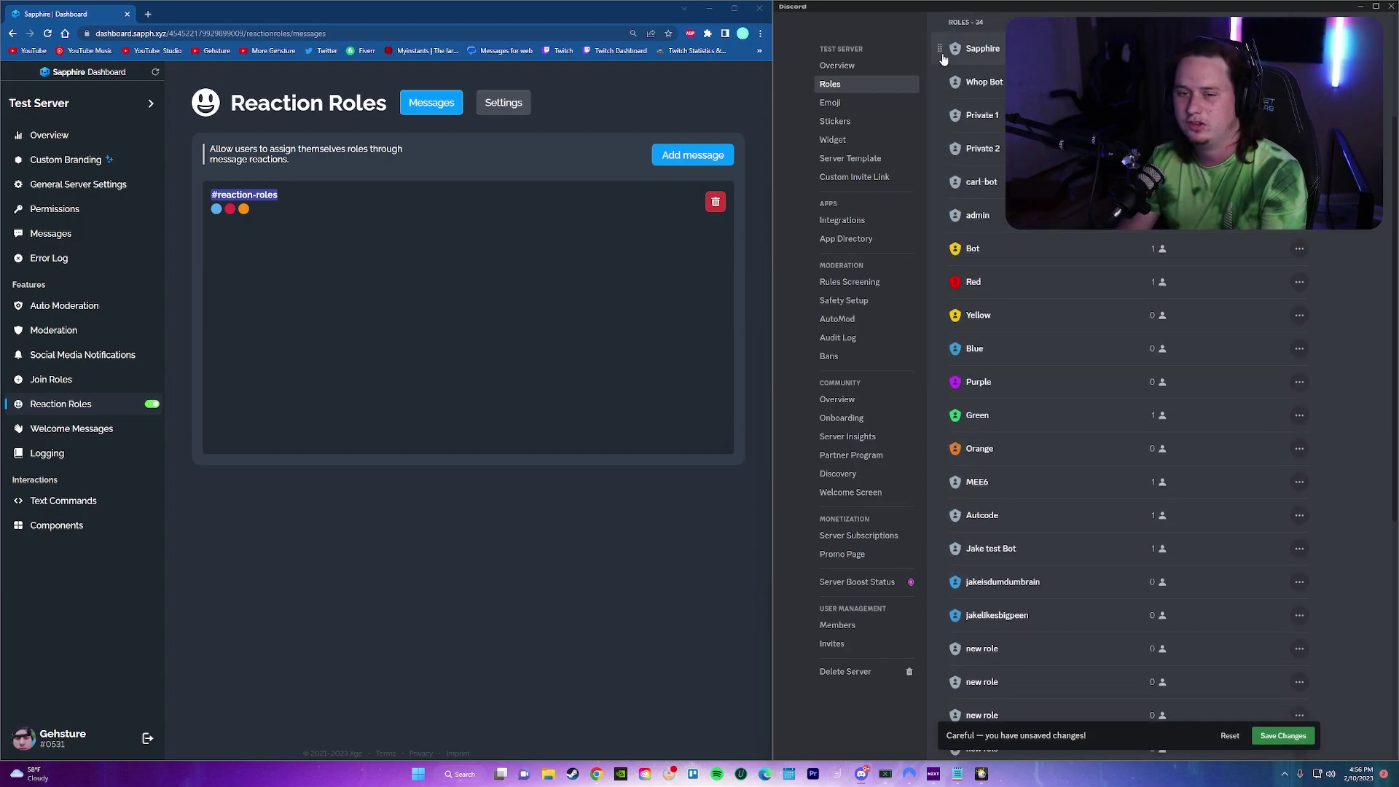
scroll(955, 146, "up", 2)
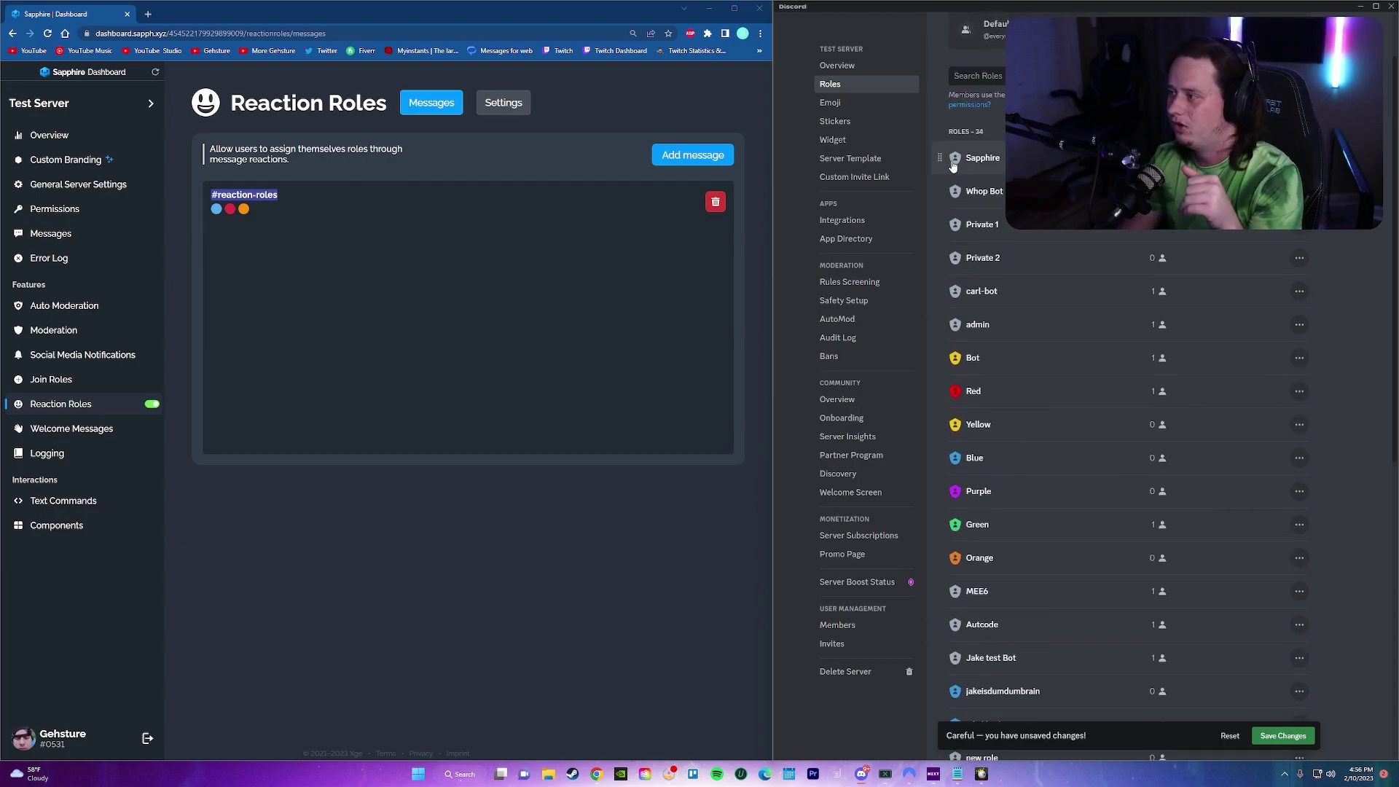
left_click(1283, 724)
key("Escape")
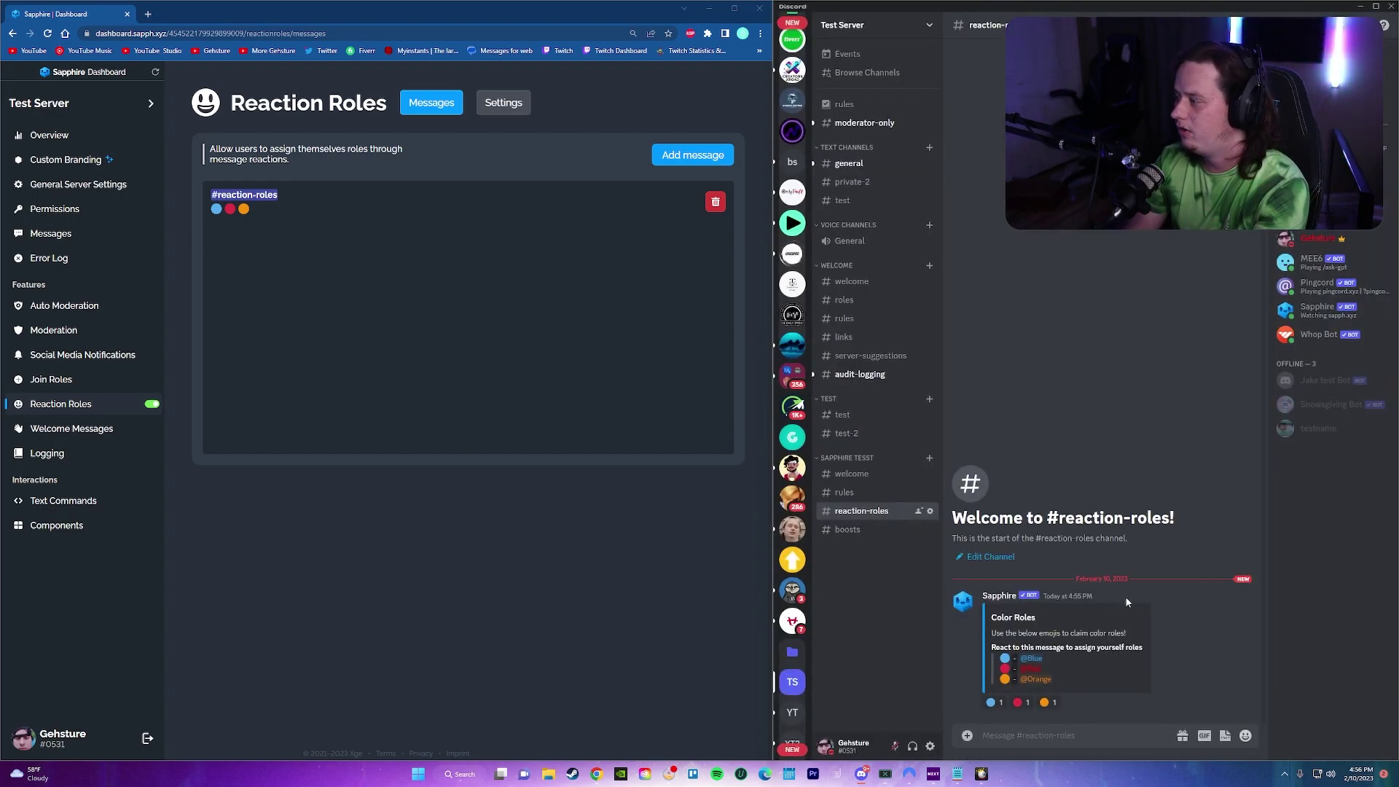
React to the Color Roles message with the blue circle, comparing the roles on your own member profile before and after
left_click(1318, 238)
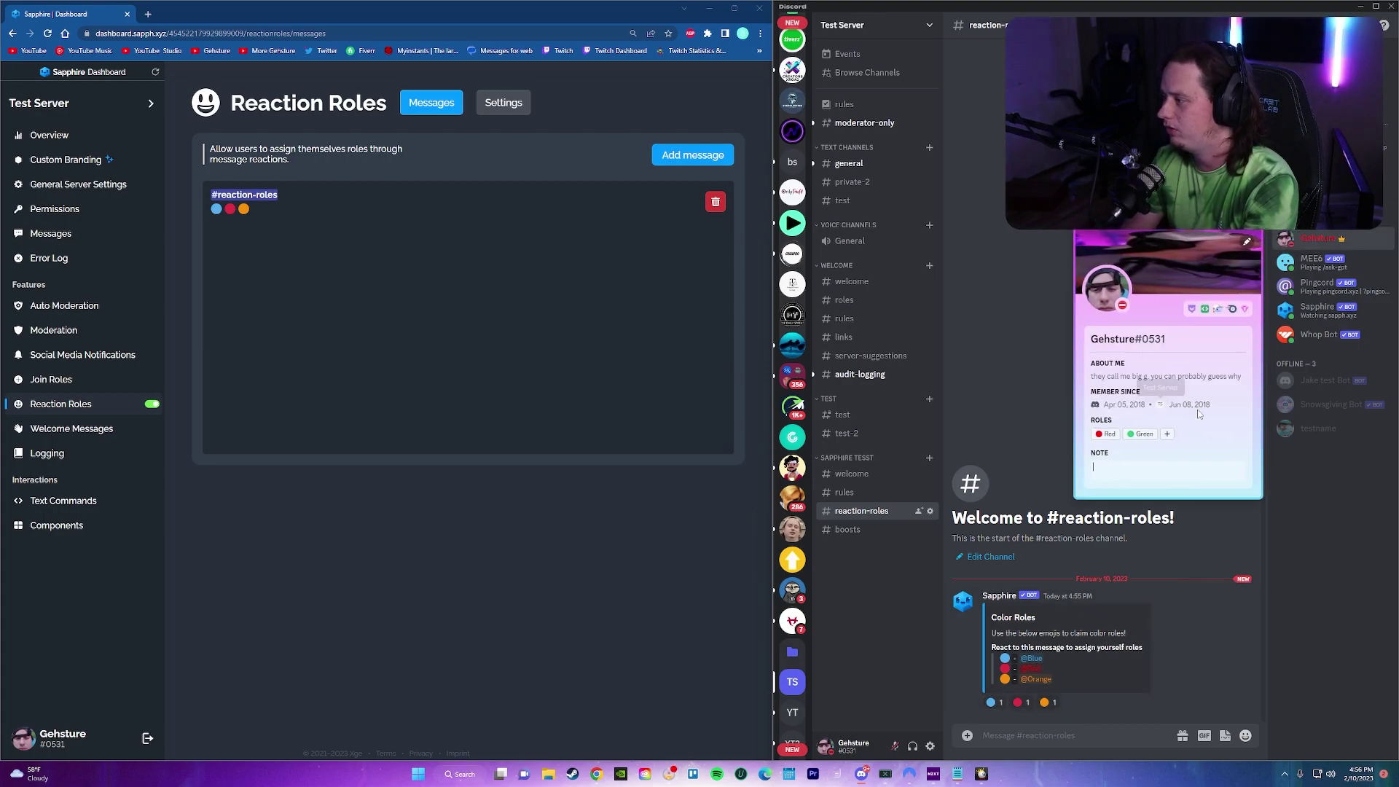
left_click(1053, 435)
left_click(995, 702)
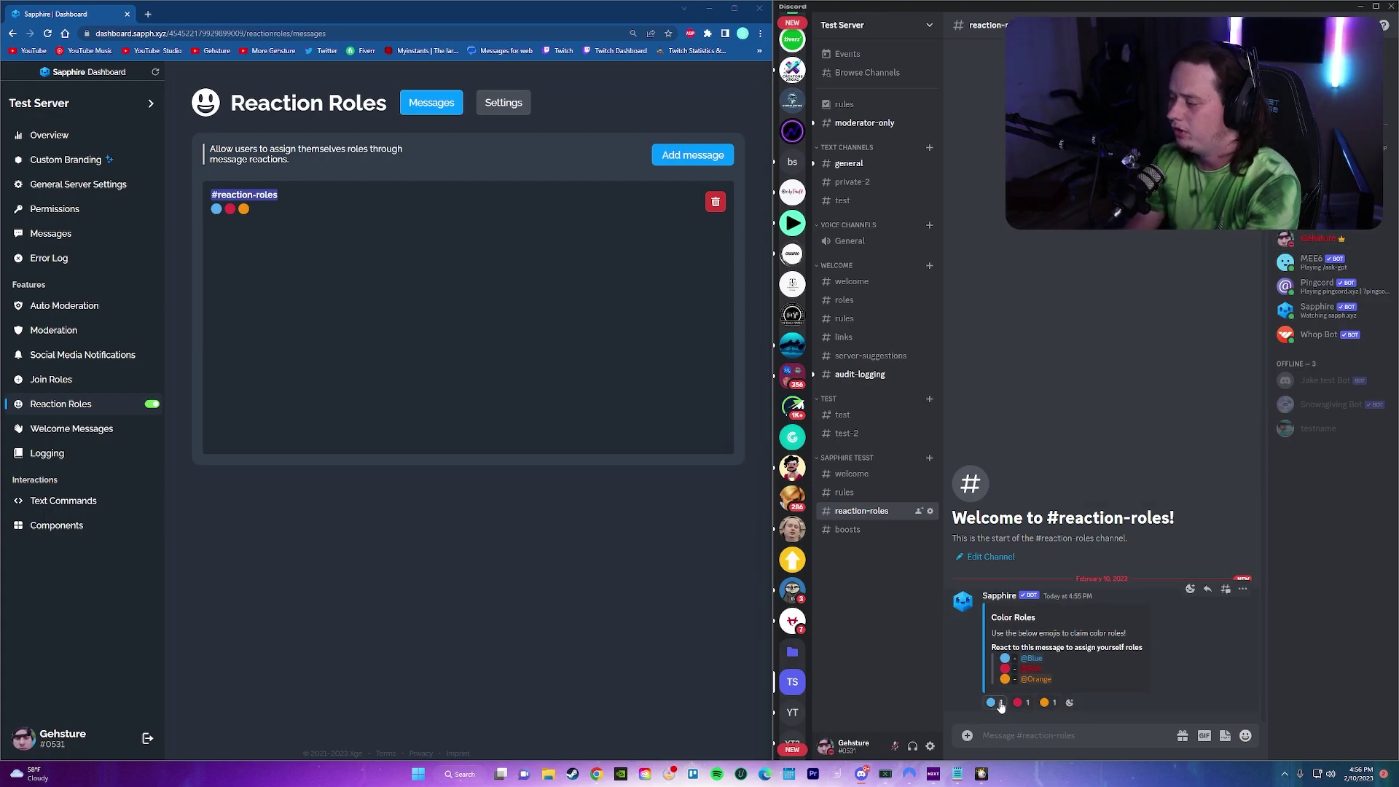
left_click(1320, 247)
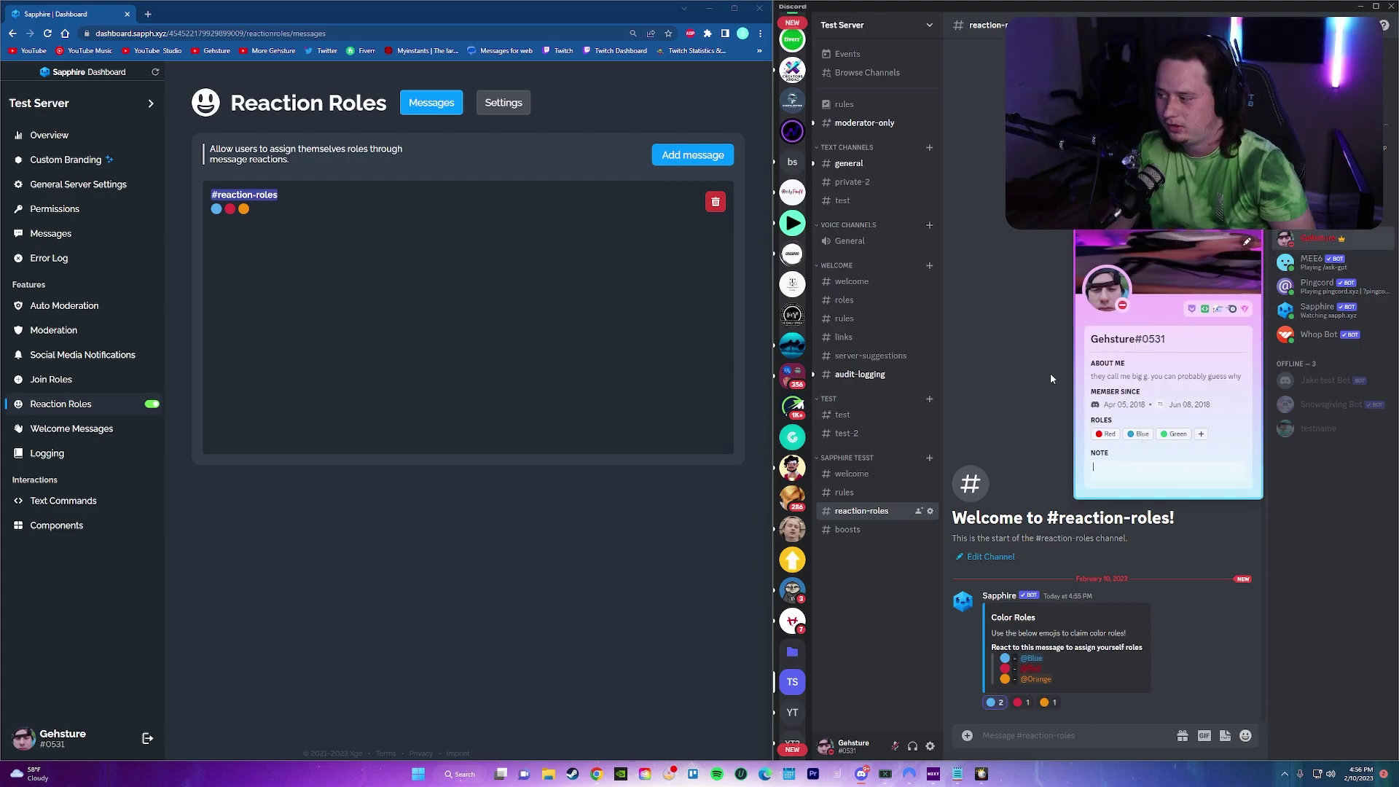
left_click(1037, 344)
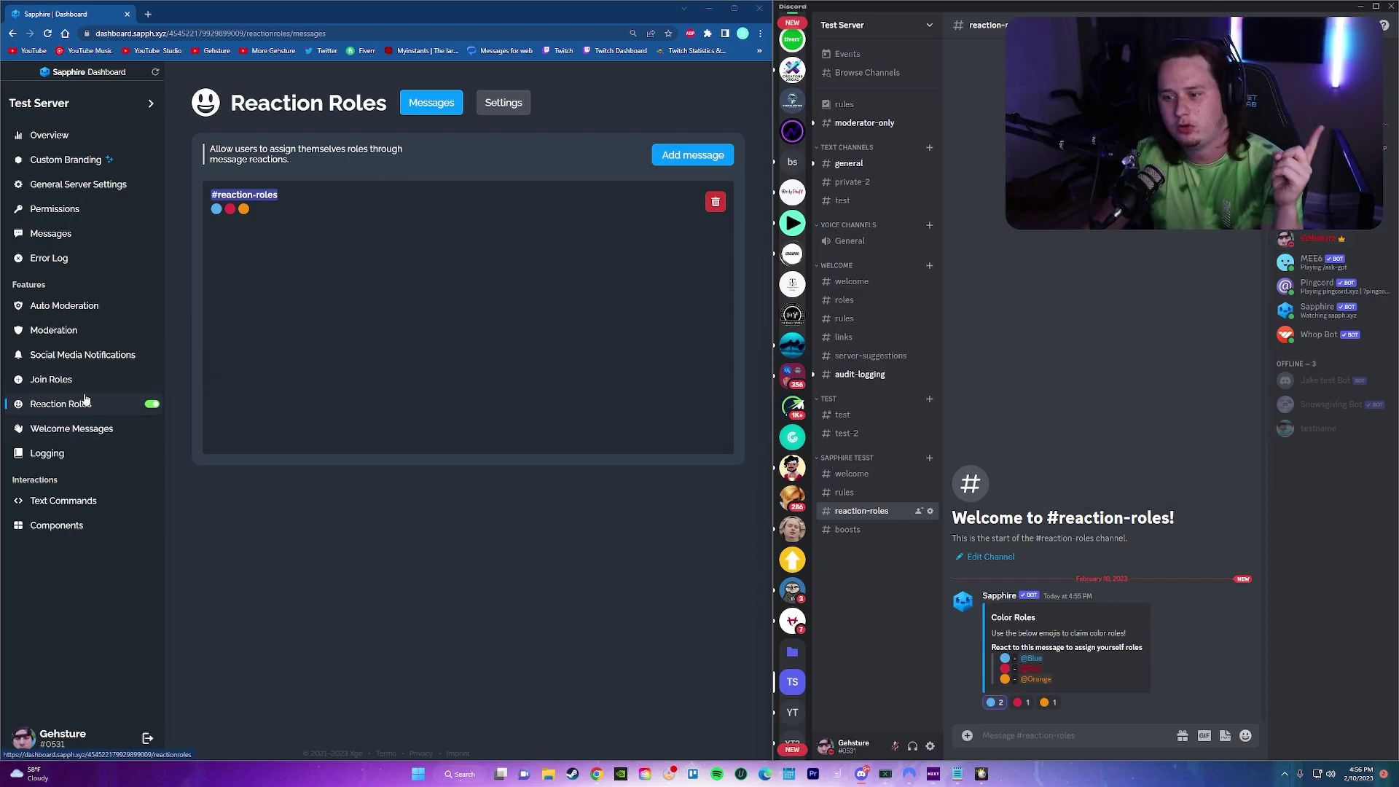
In the Sapphire dashboard's Social Media Notifications, start adding a YouTube notification by entering the creator's channel name
left_click(76, 379)
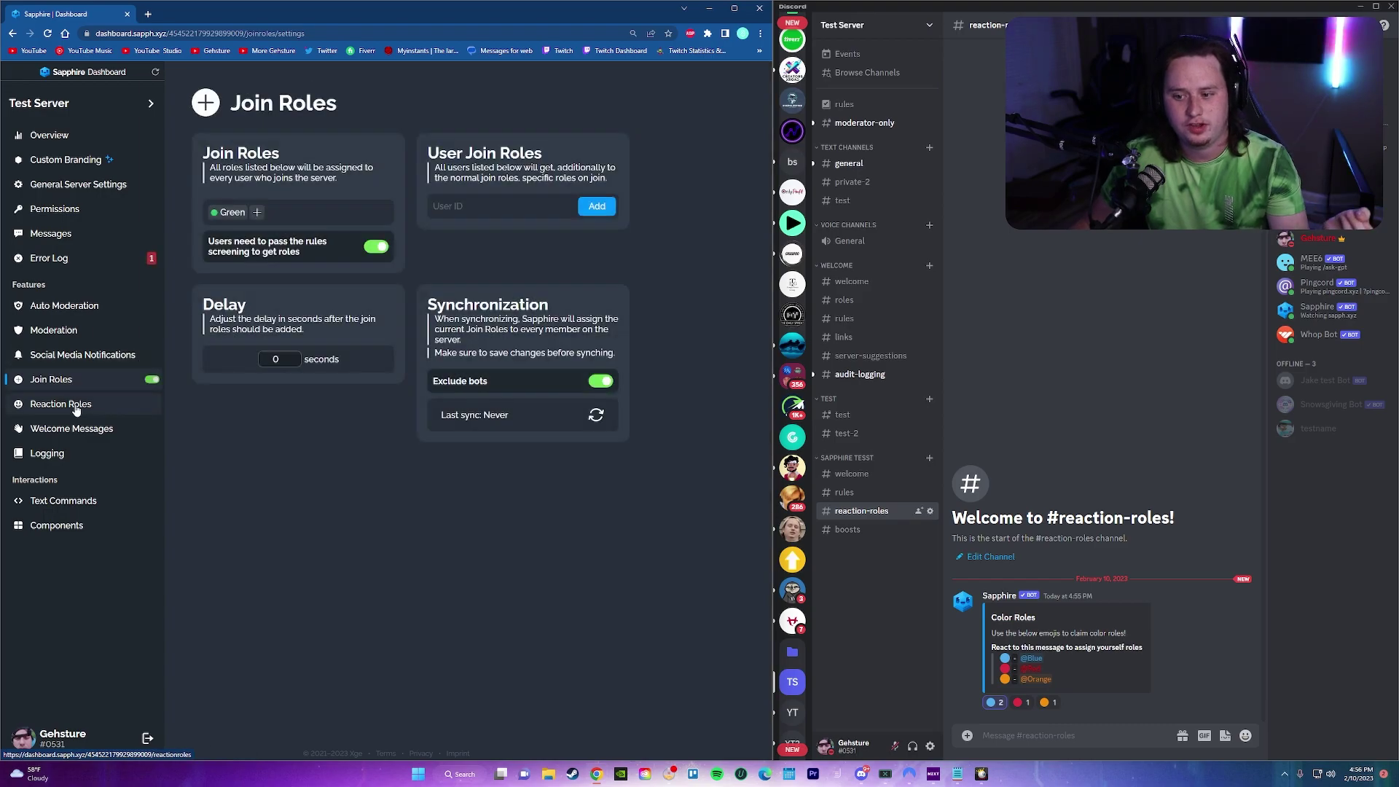
left_click(83, 355)
left_click(278, 221)
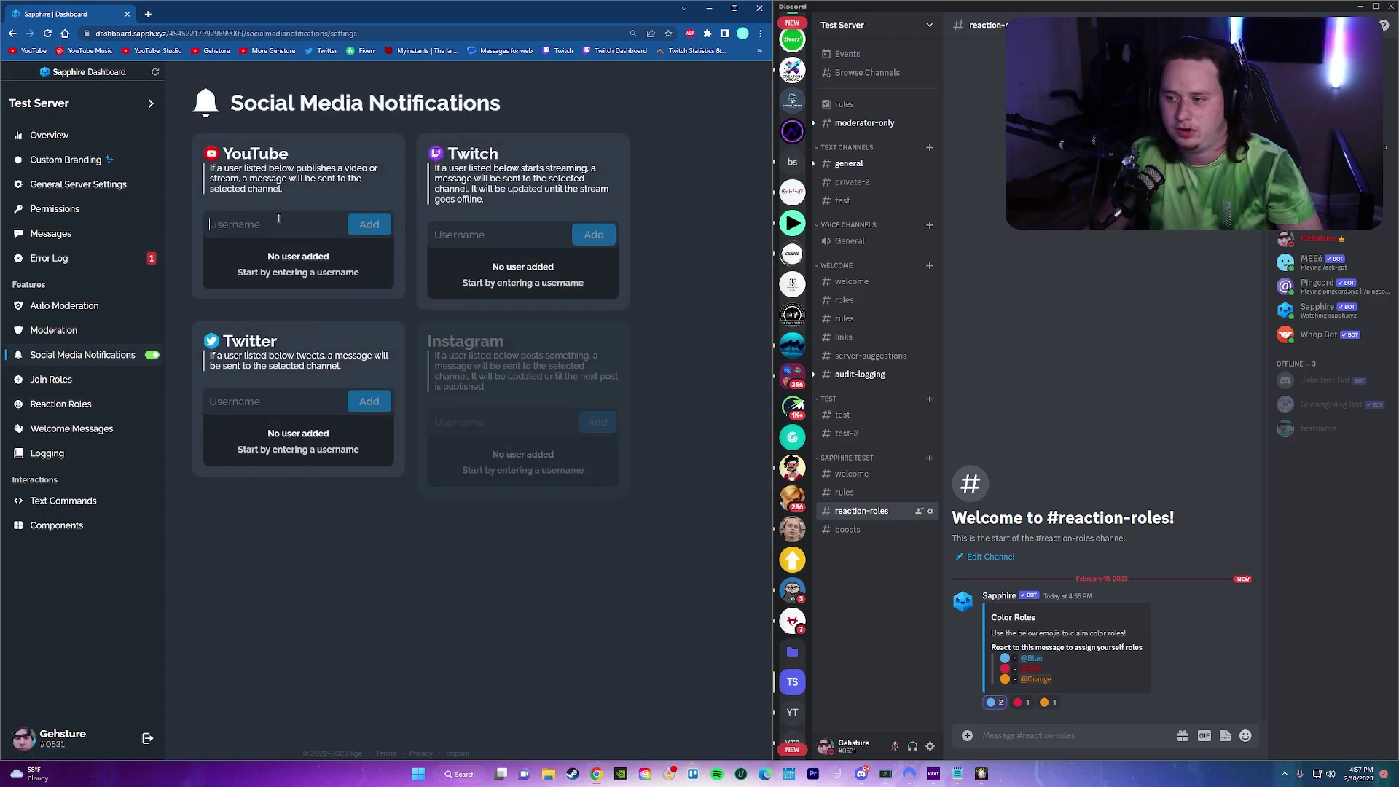
left_click(289, 221)
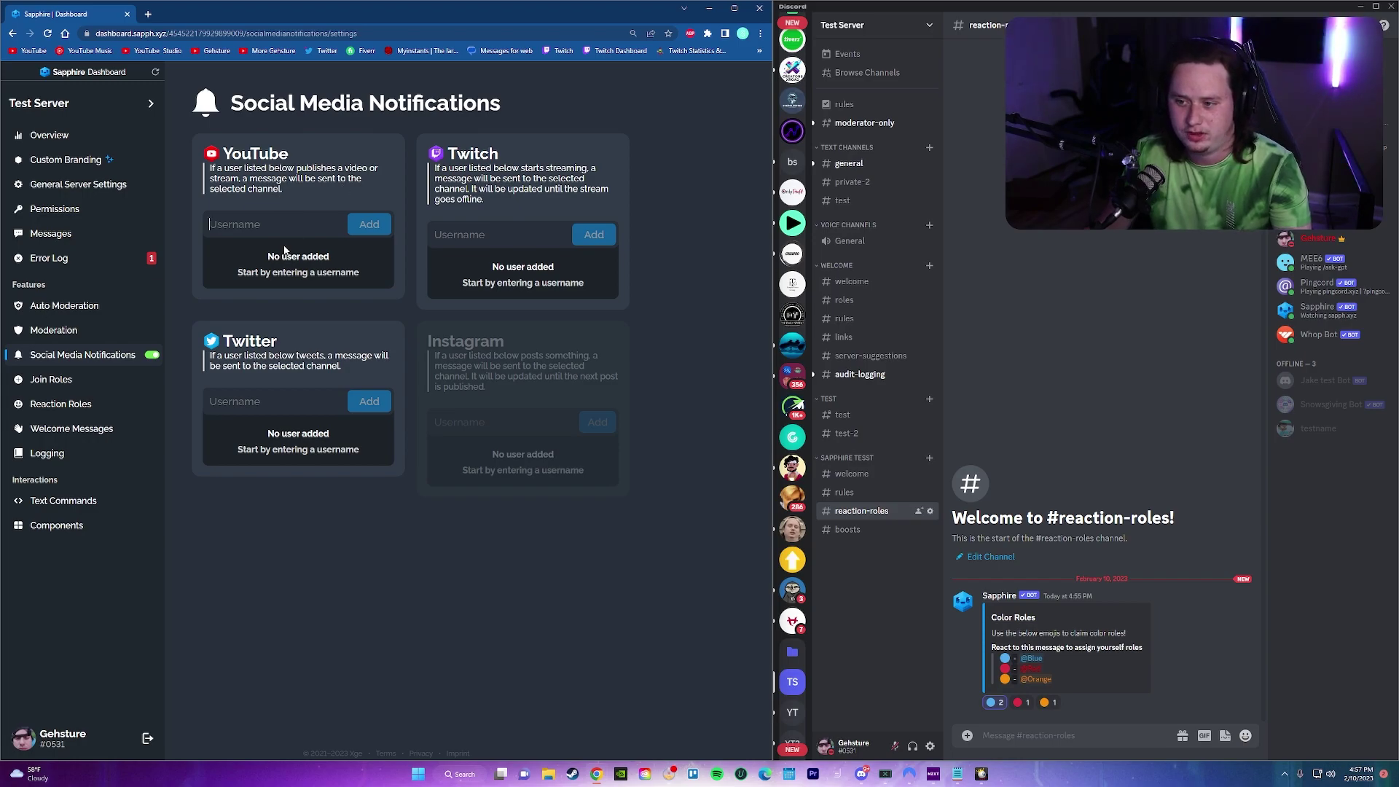
type("gehsture")
key("Return")
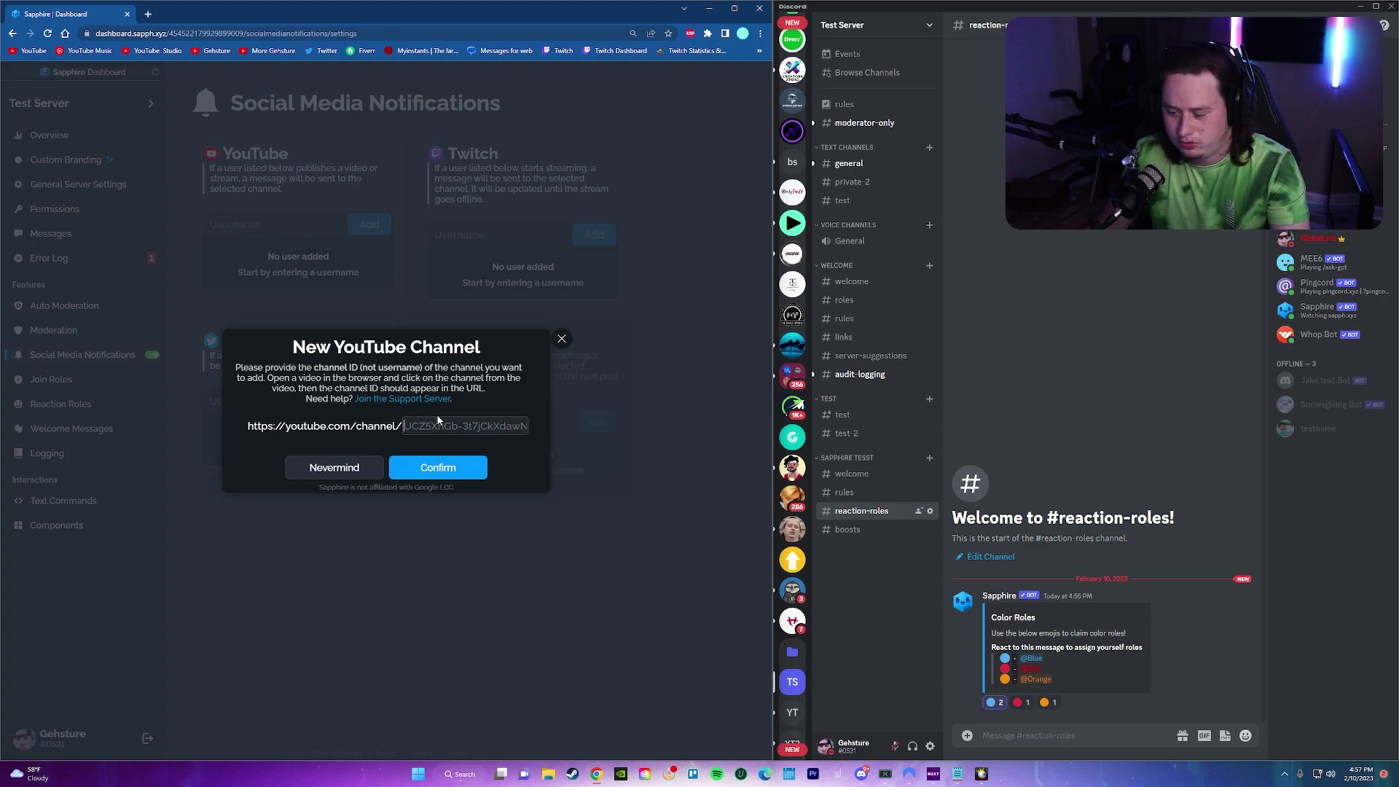
Open the creator's YouTube channel in a separate browser tab and copy the channel ID from its URL
type("gehsture")
key("ctrl+BackSpace")
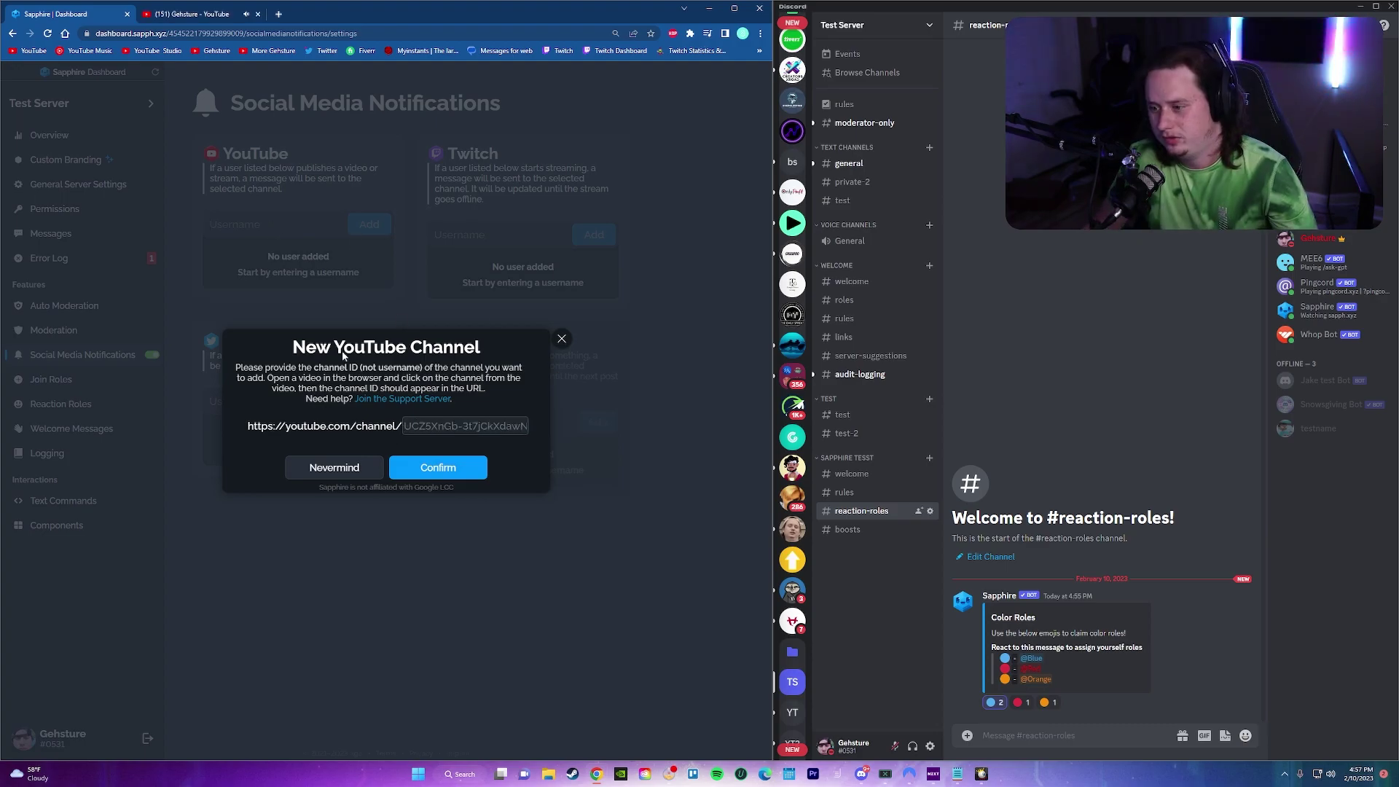
left_click(210, 14)
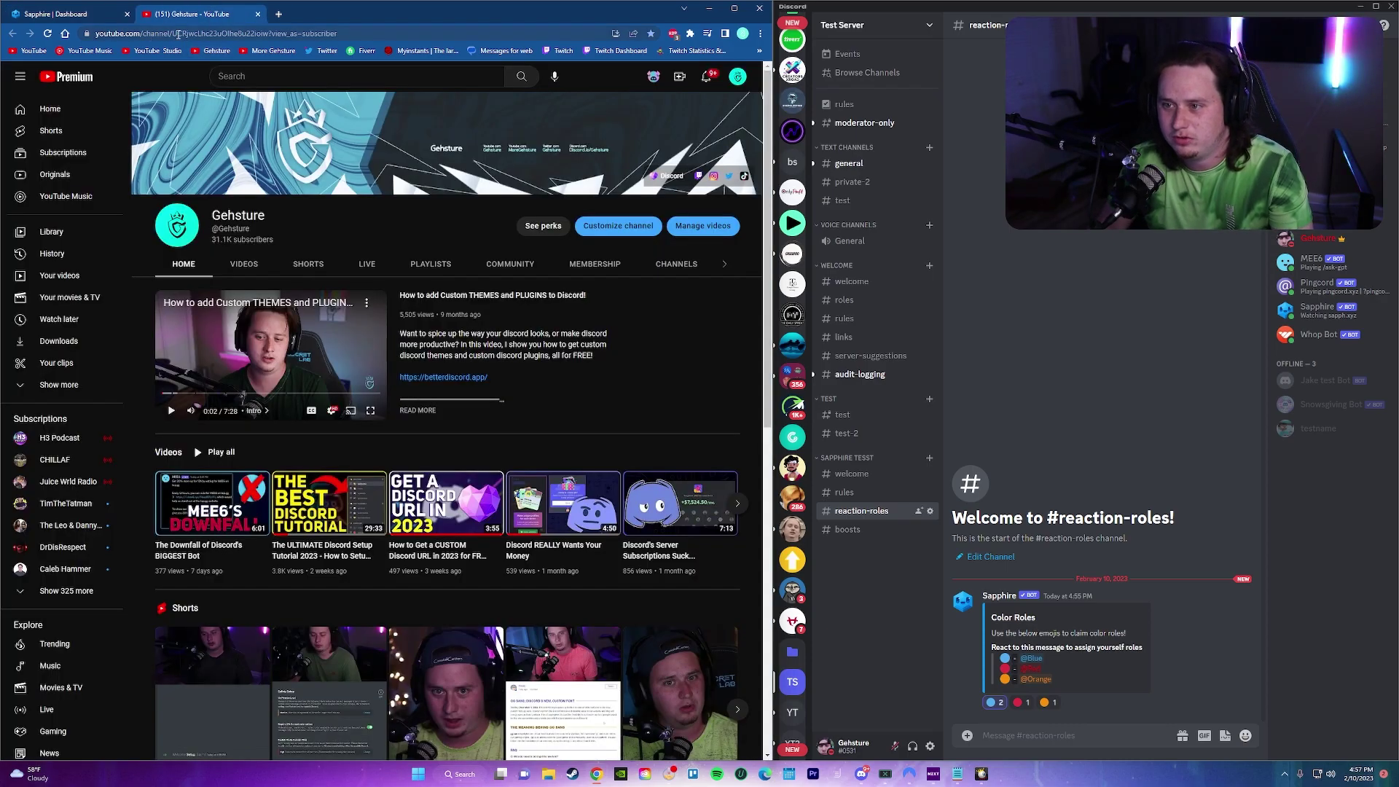
left_click_drag(176, 34, 273, 40)
key("ctrl+c")
Return to the Sapphire dashboard, paste the copied channel ID for the new YouTube channel and confirm adding it
left_click(87, 14)
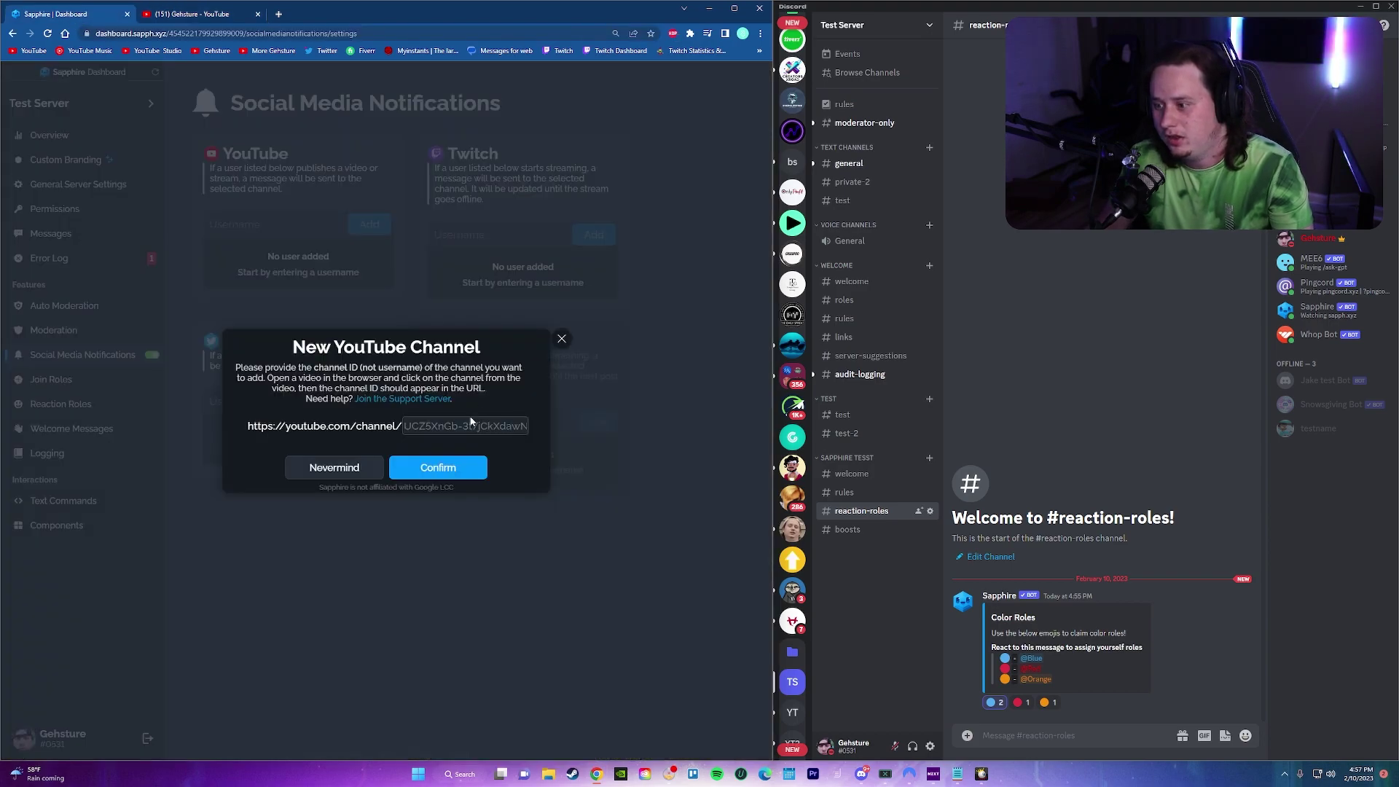
key("ctrl+v")
left_click(470, 465)
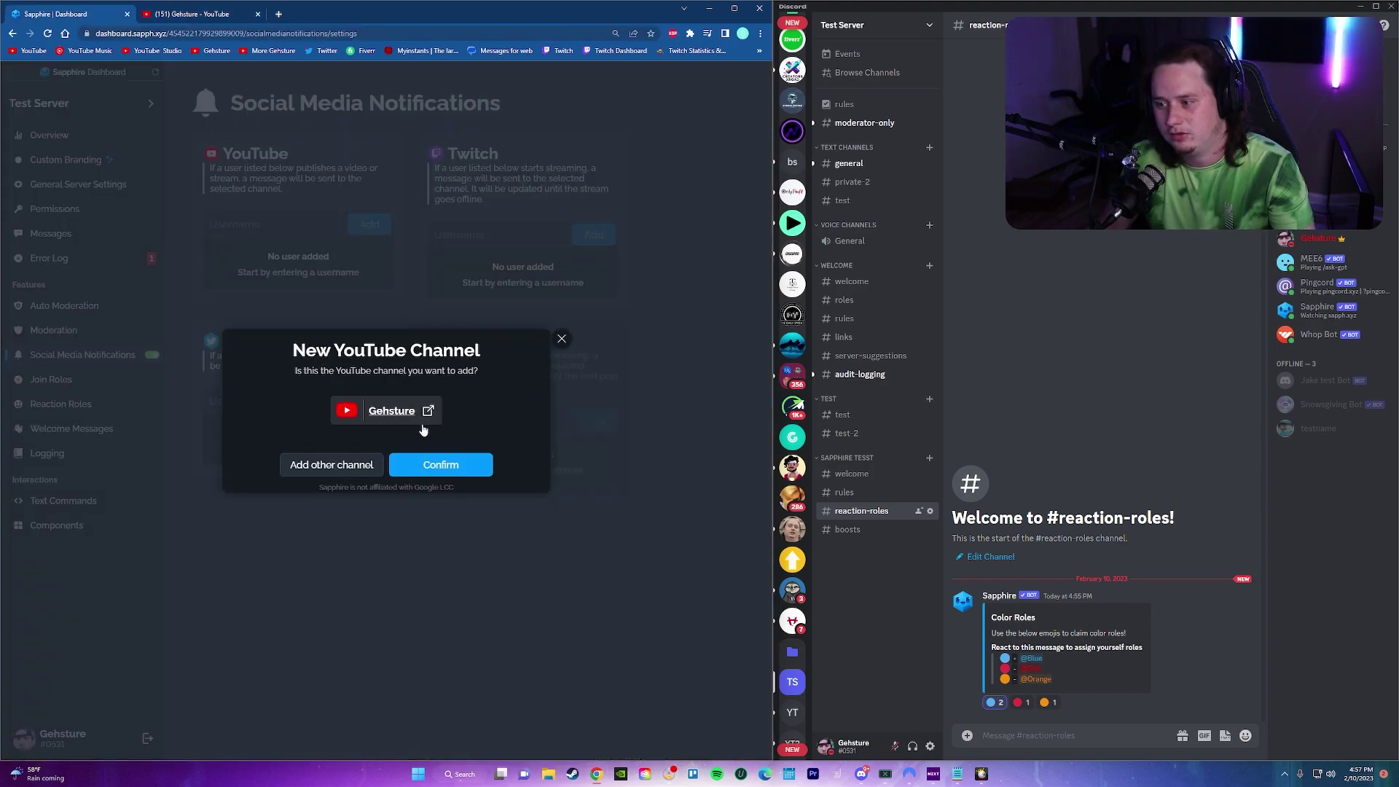
left_click(444, 465)
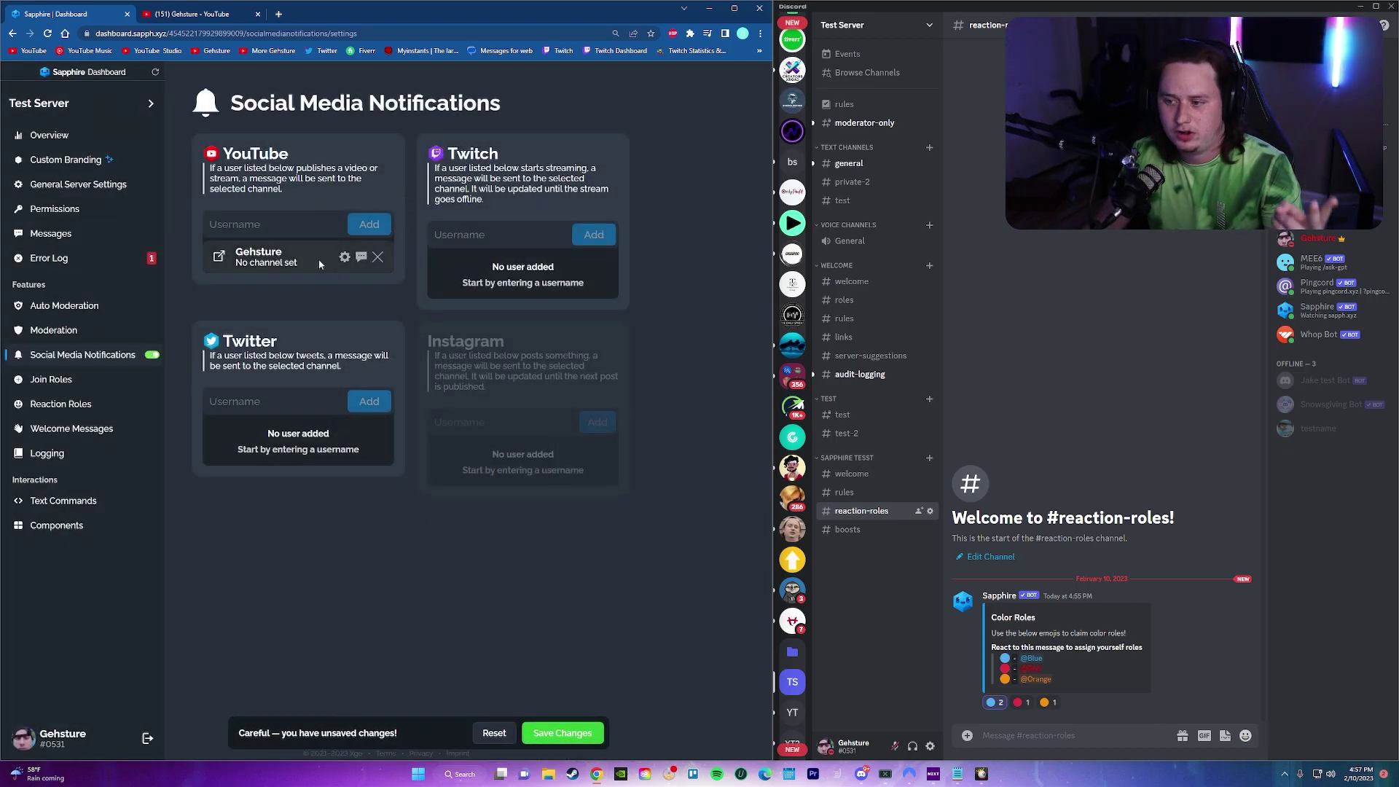
Set the added YouTube channel's notifications to post in the #general text channel
left_click(282, 263)
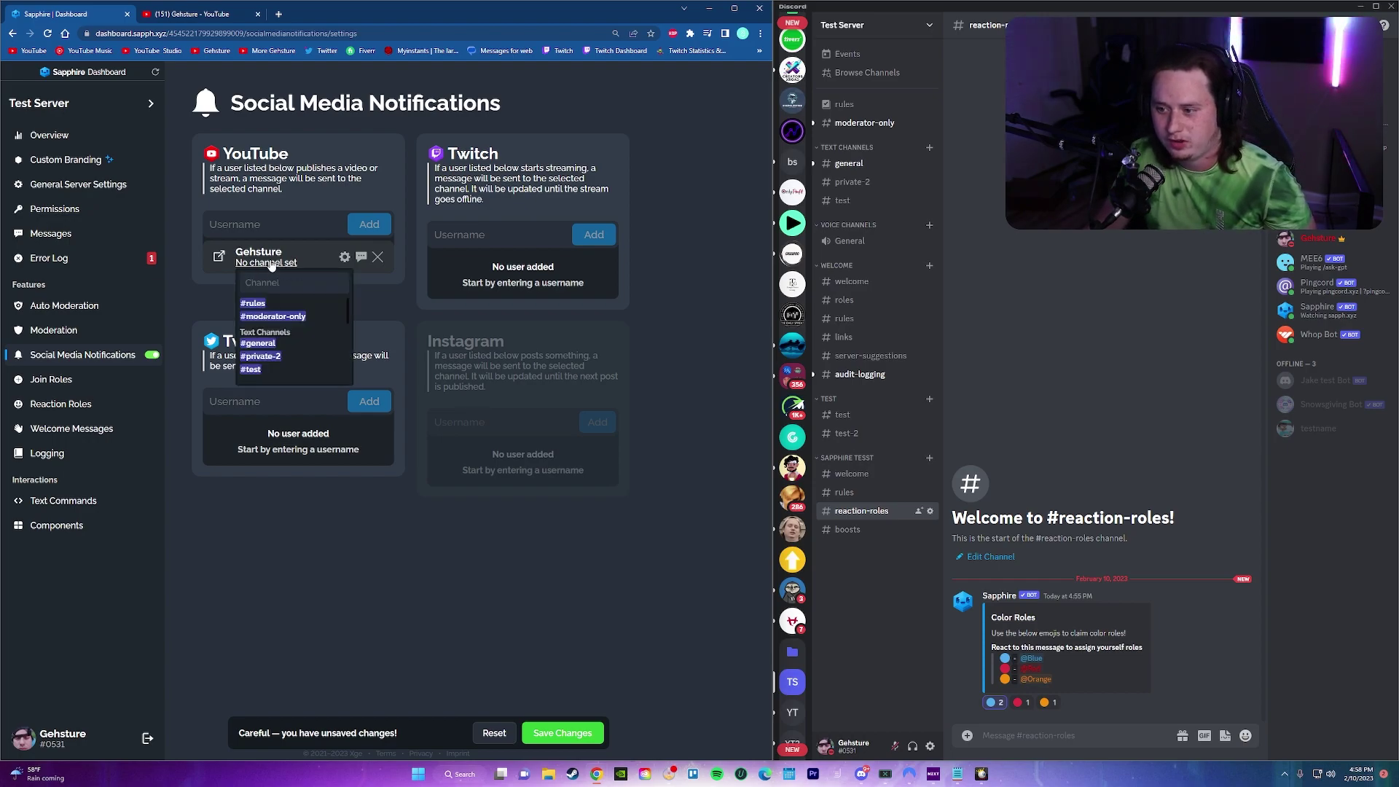
scroll(268, 350, "down", 5)
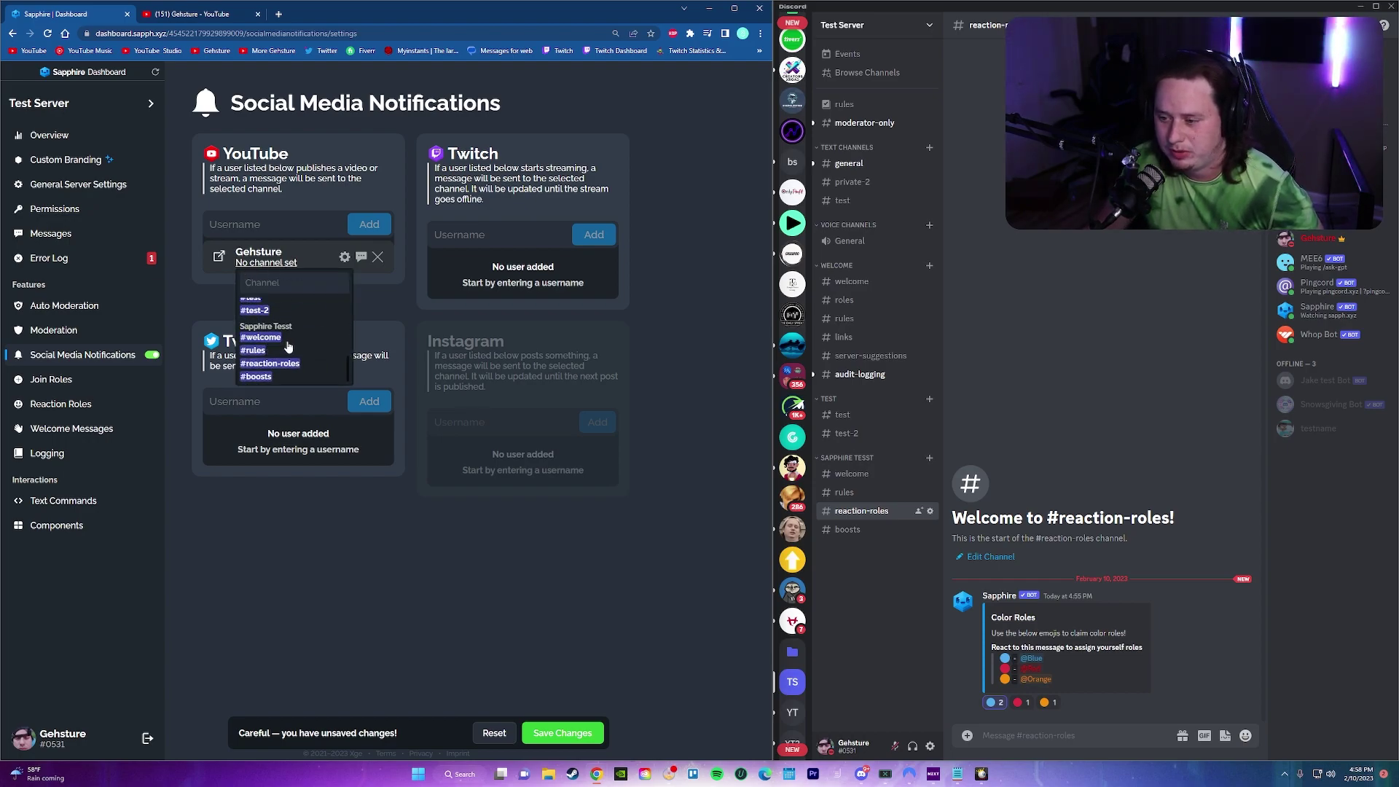
scroll(290, 348, "up", 4)
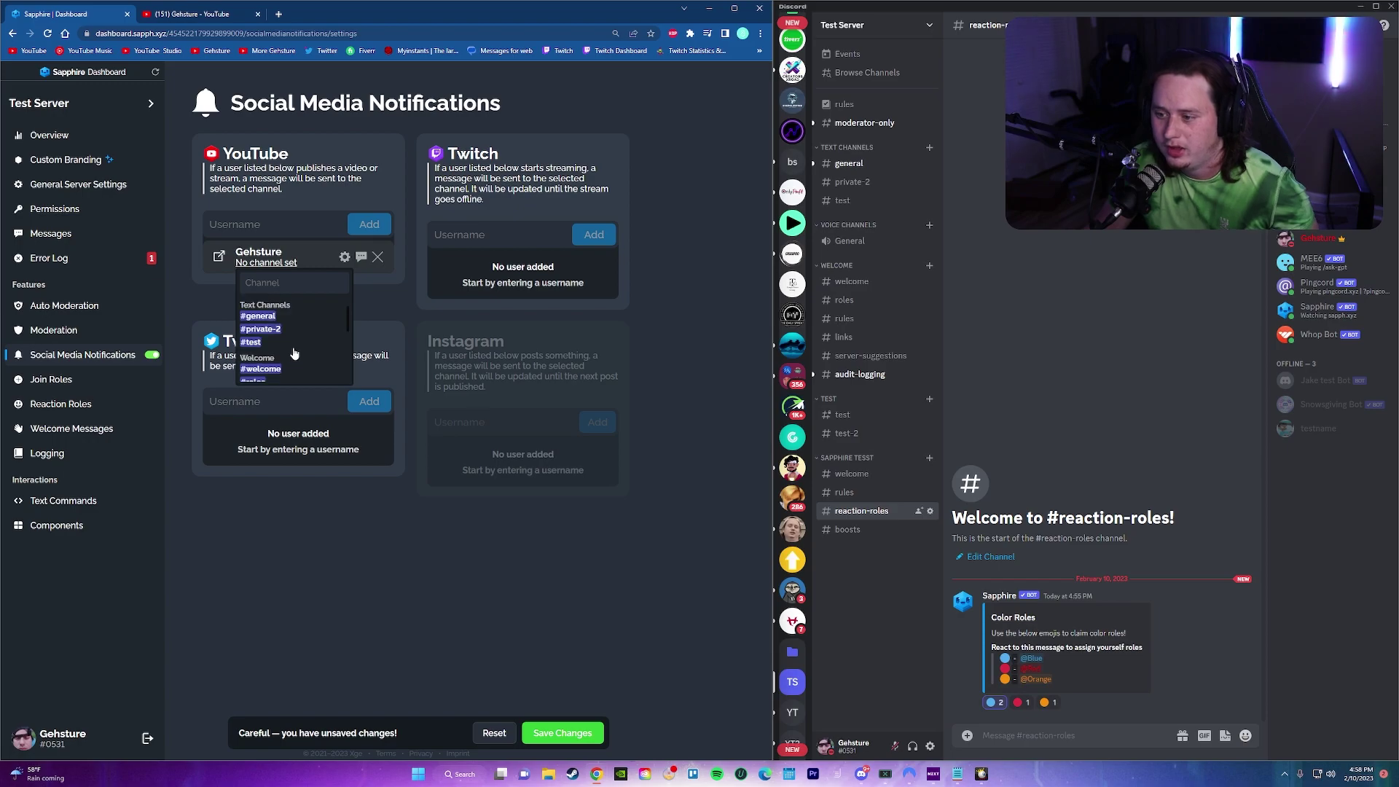
scroll(293, 353, "up", 1)
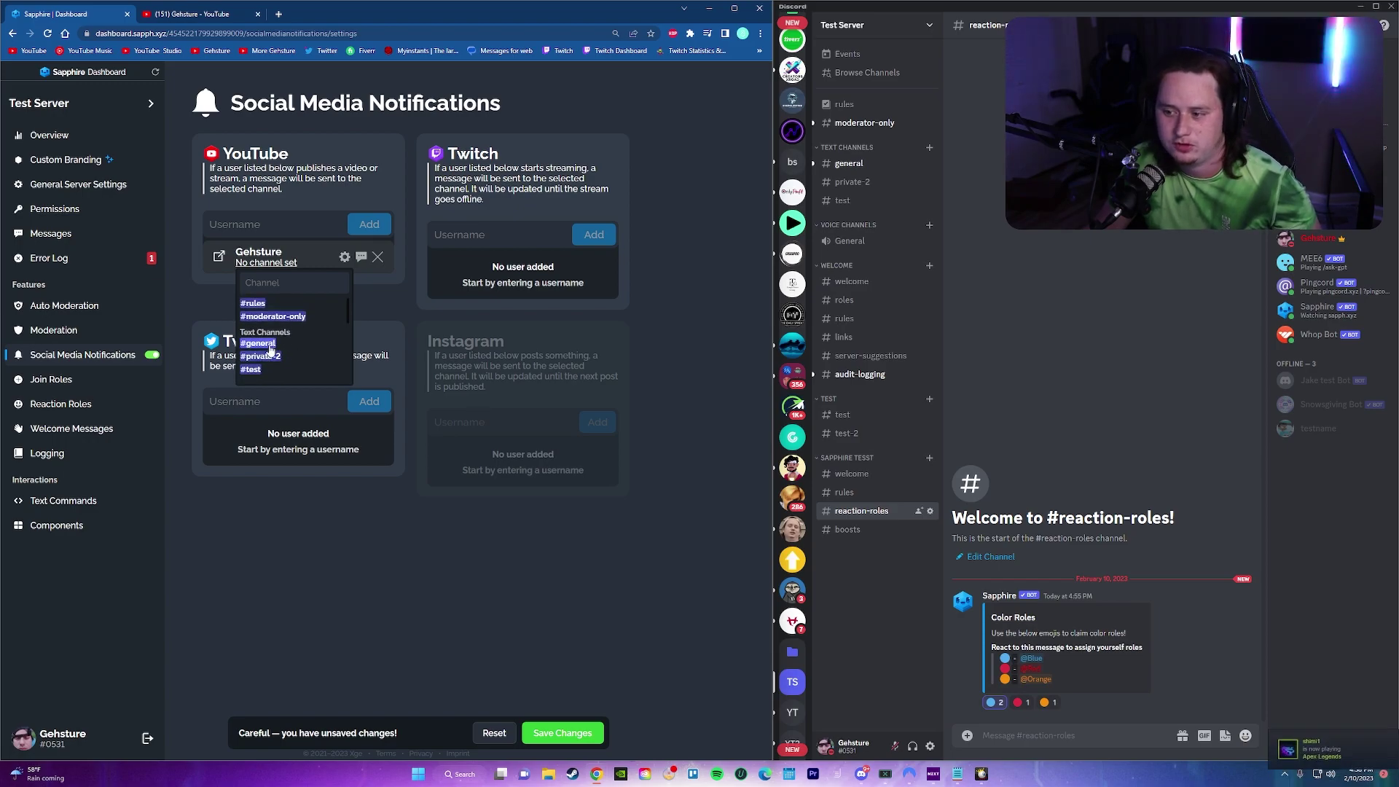
left_click(268, 348)
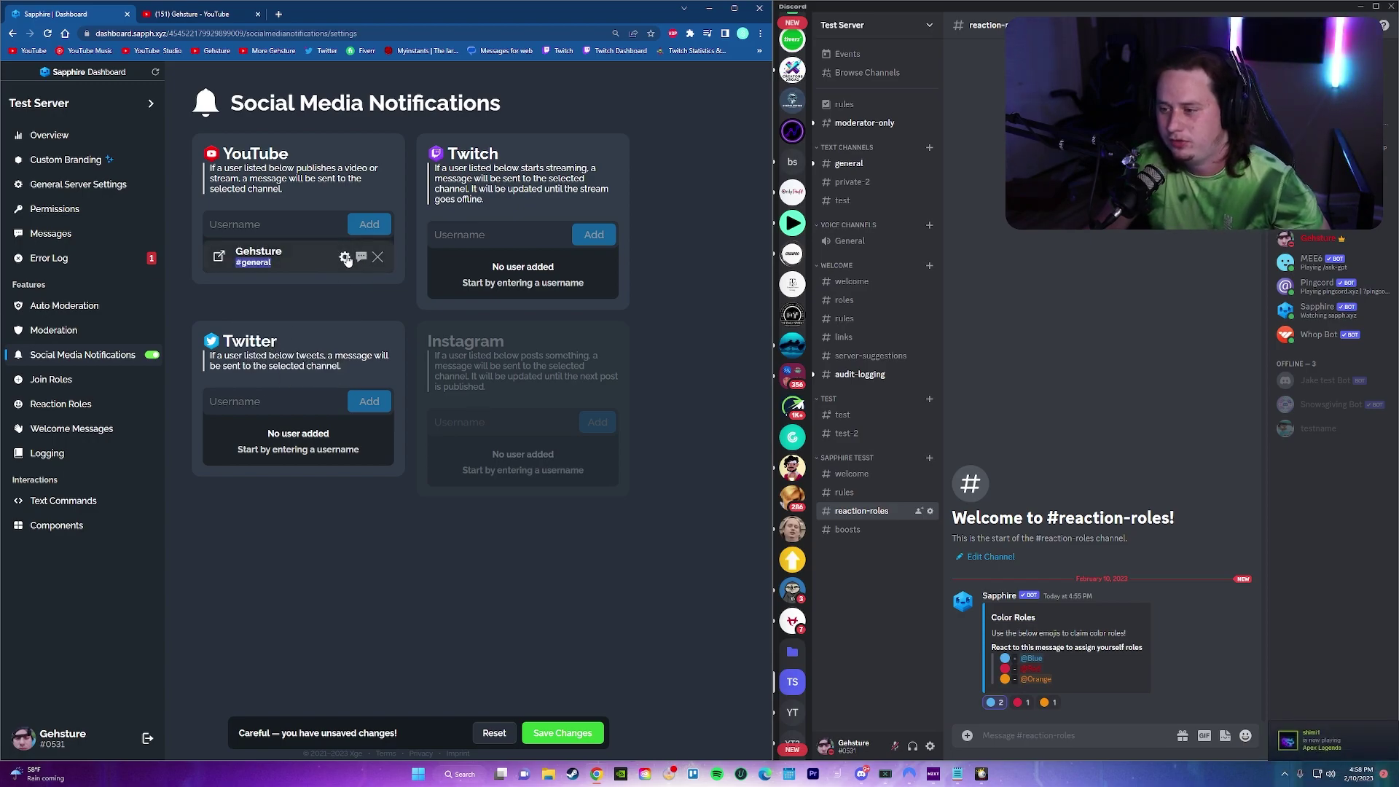
Add Yellow as a ping role in the YouTube notification's advanced options and save the changes
left_click(346, 258)
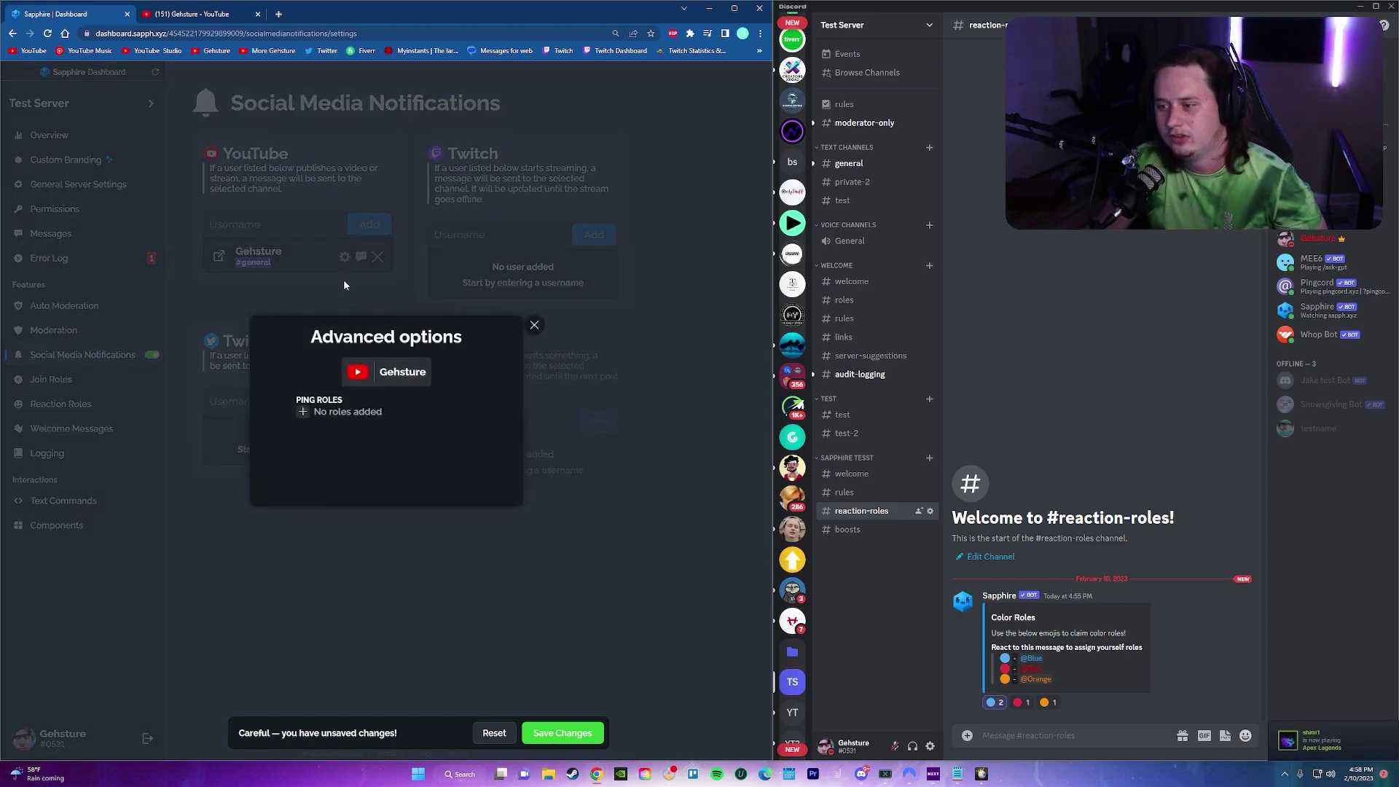
left_click(305, 414)
scroll(301, 463, "down", 5)
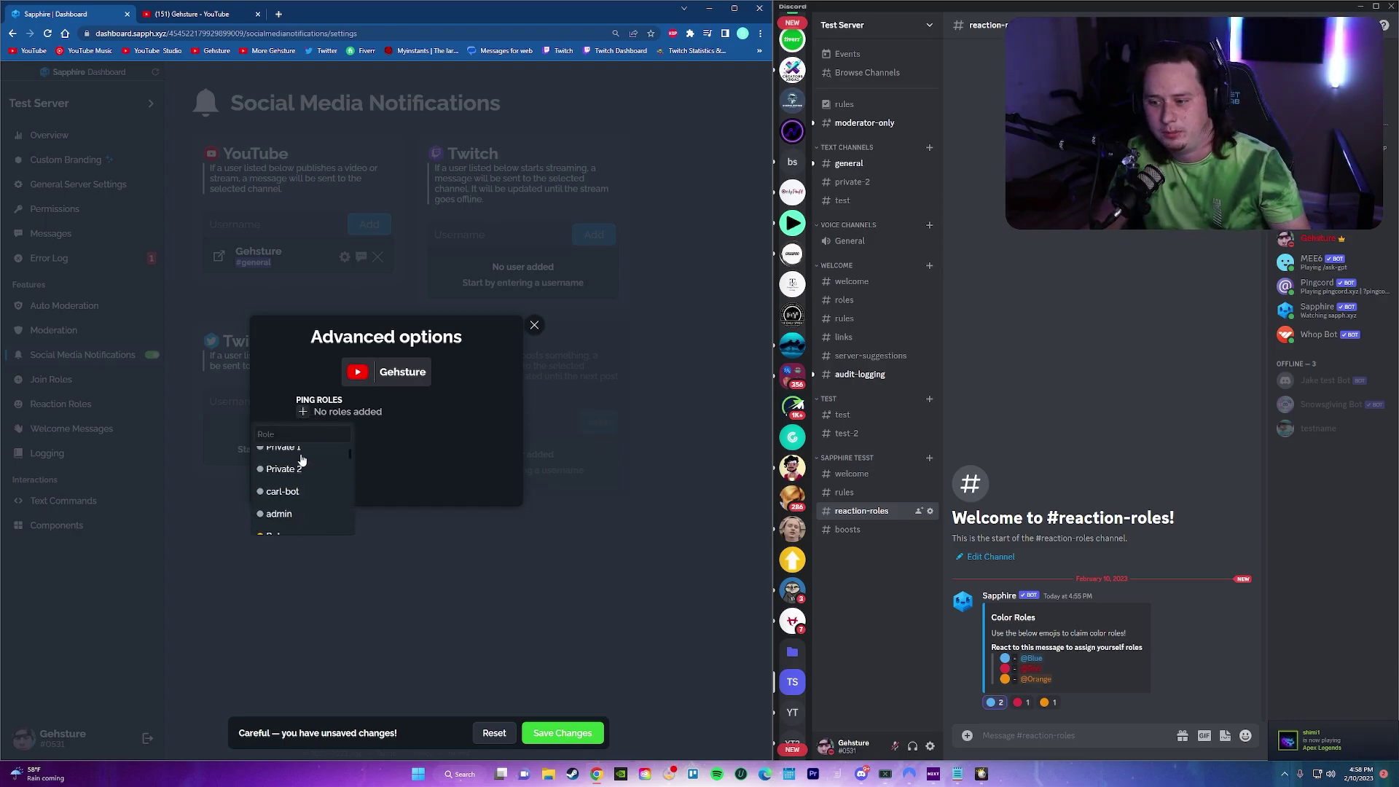
scroll(298, 462, "down", 5)
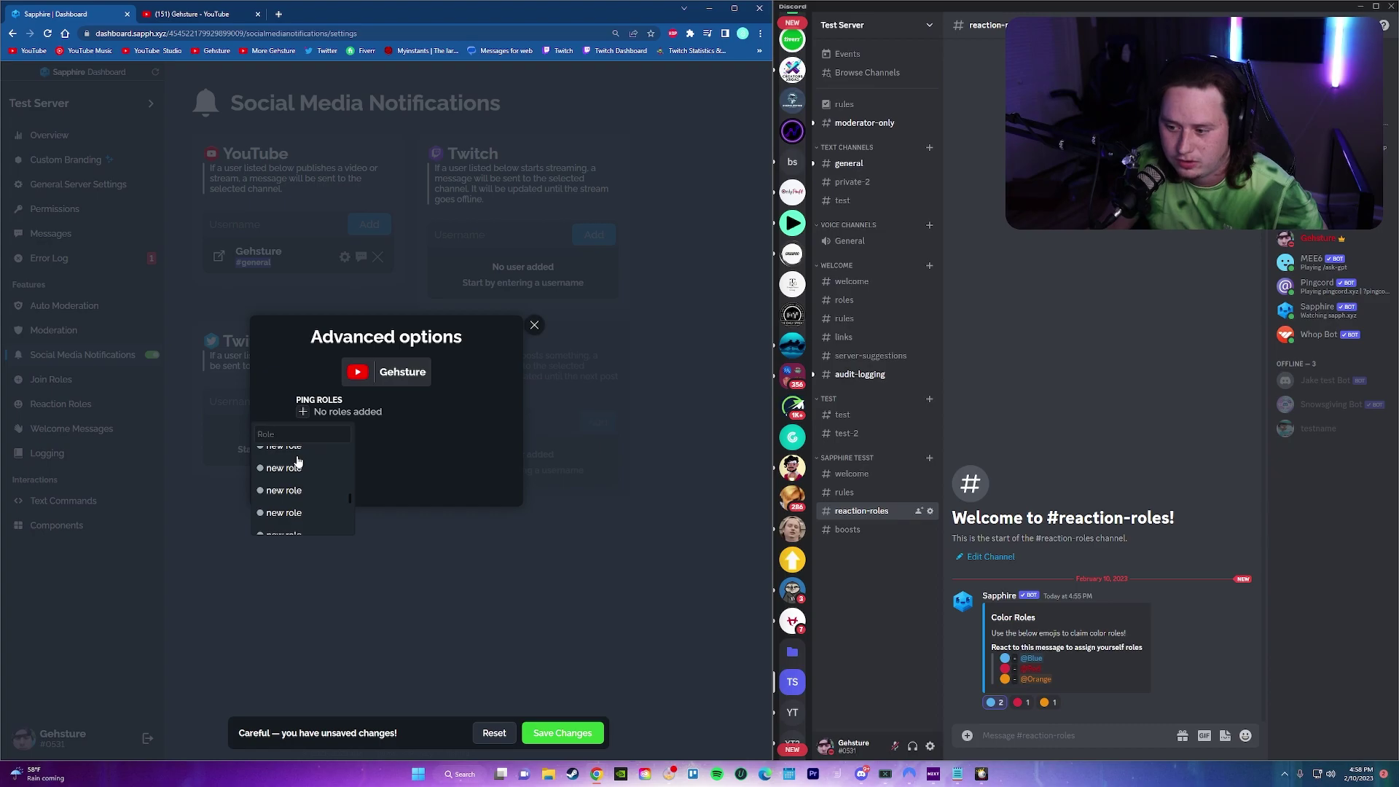
scroll(298, 461, "down", 2)
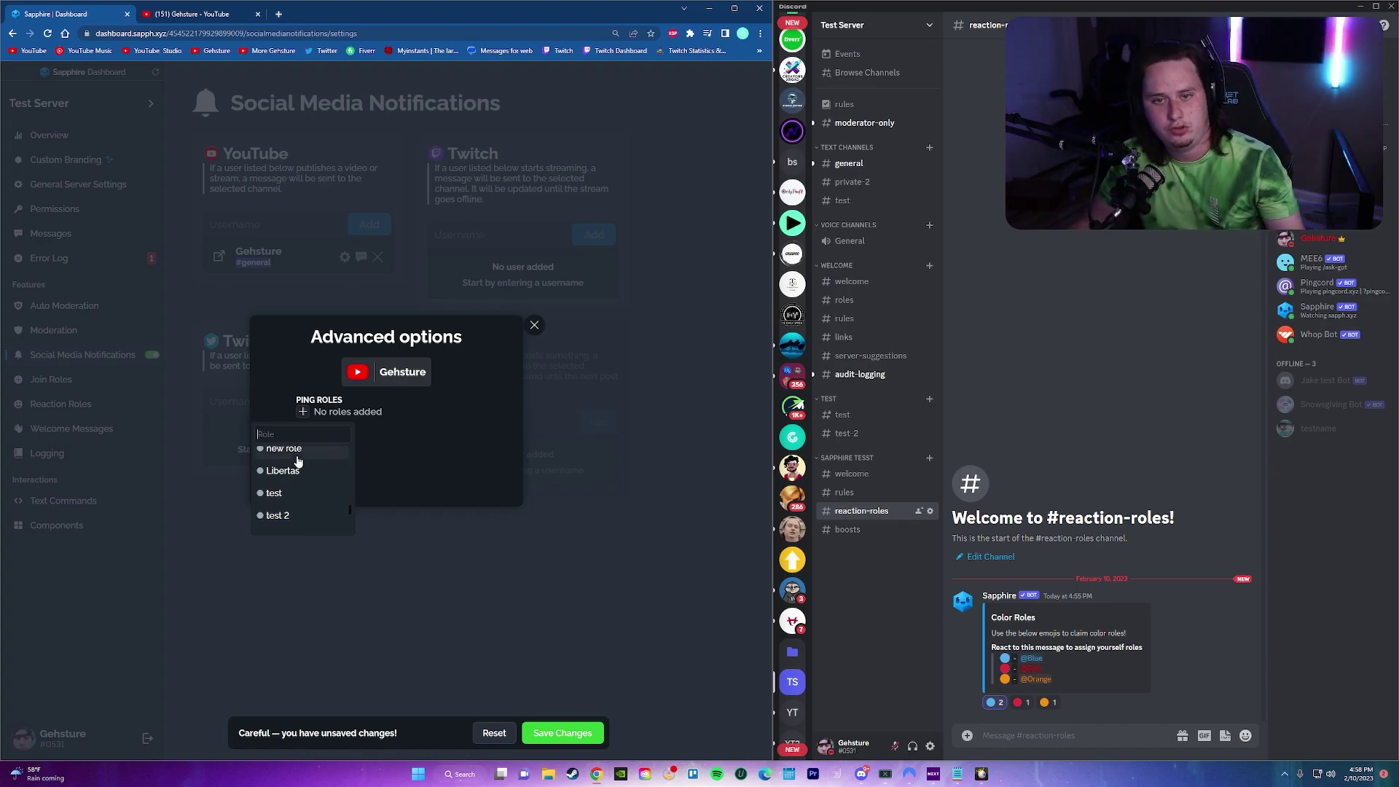
scroll(298, 461, "up", 6)
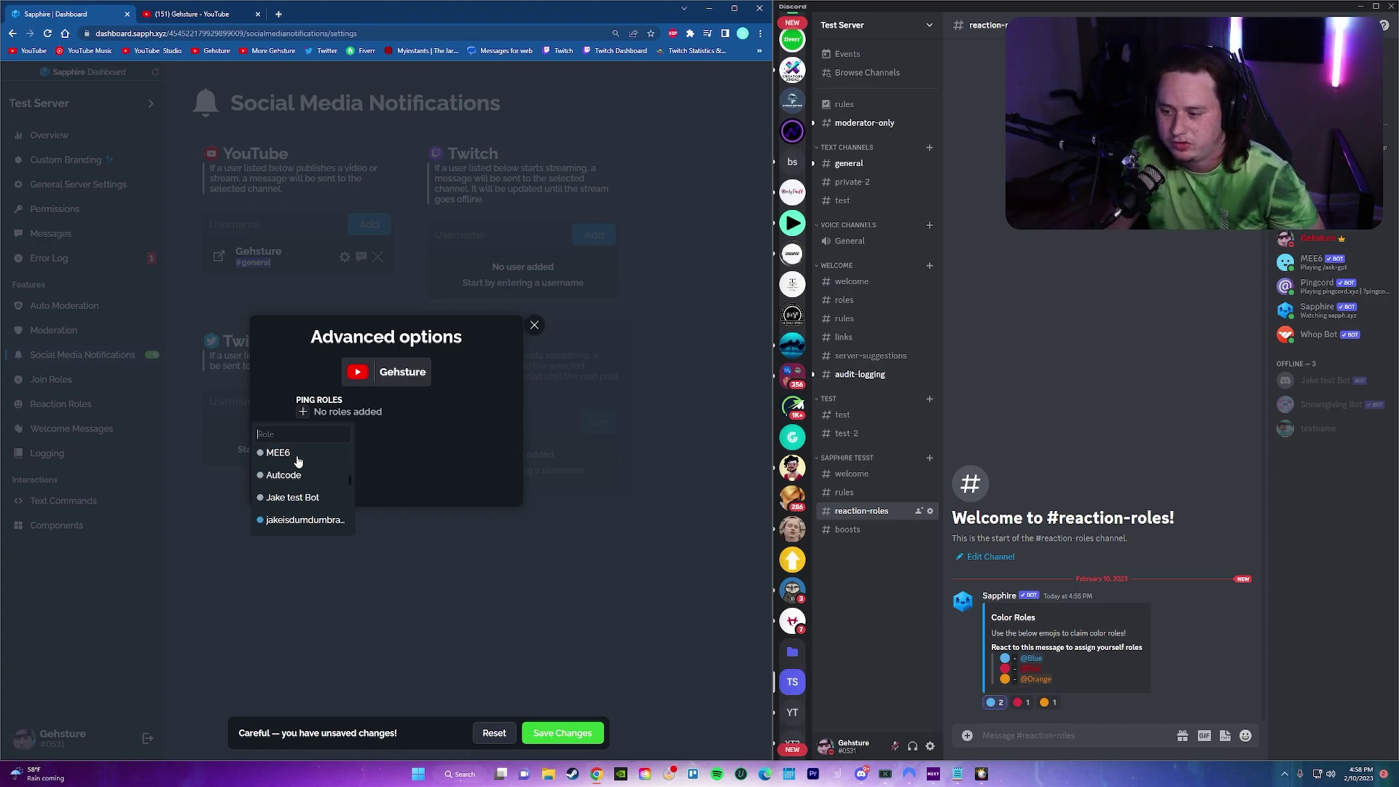
scroll(298, 461, "up", 3)
left_click(282, 509)
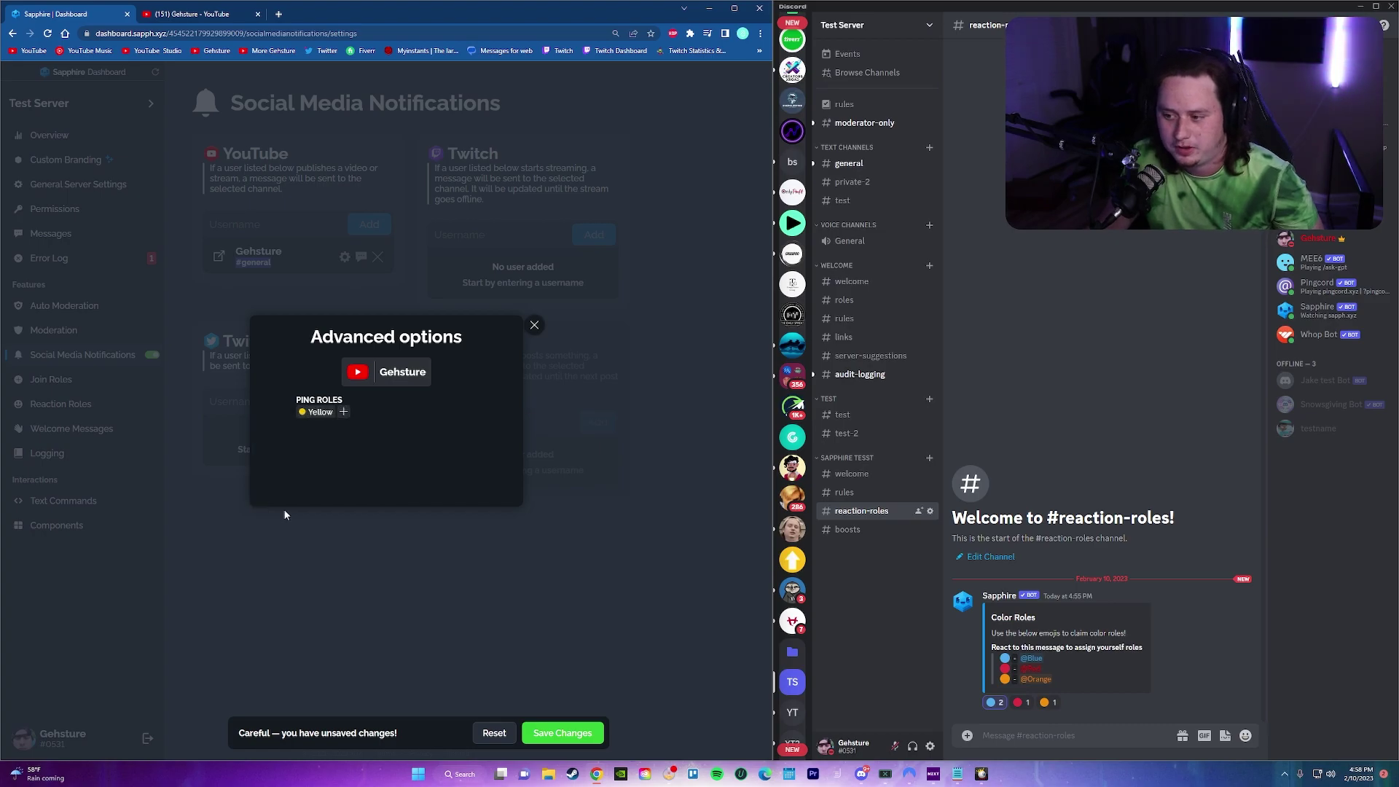
left_click(575, 744)
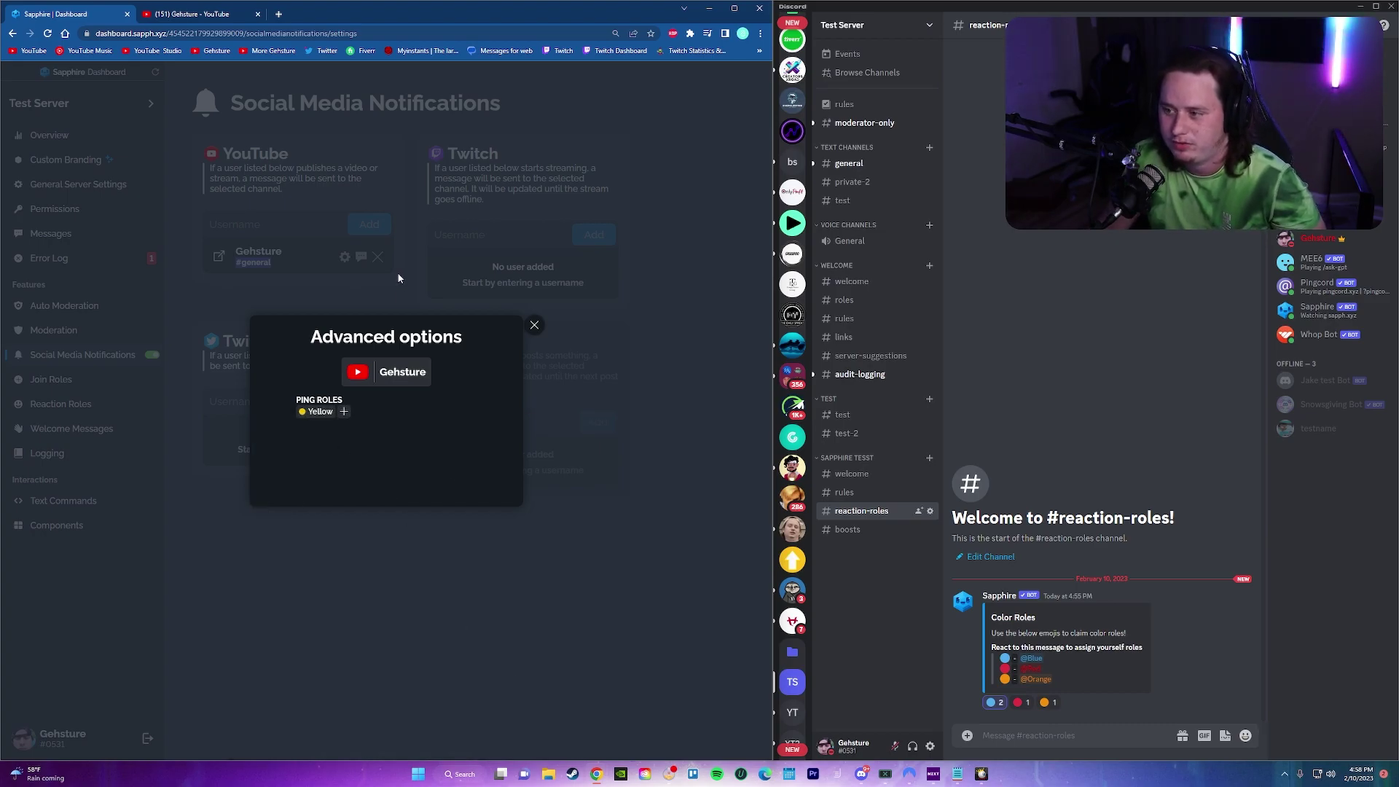
left_click(363, 263)
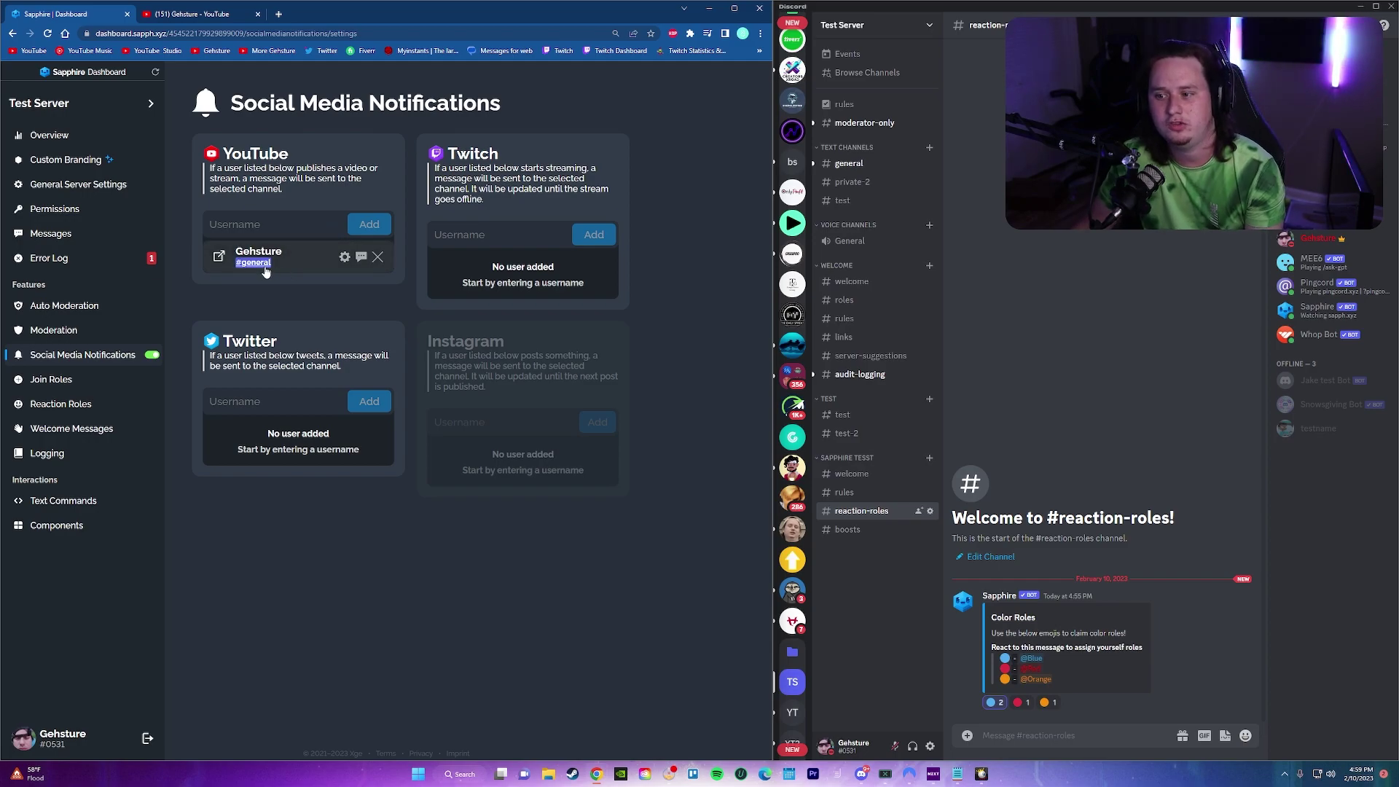
Review the YouTube notification's channel choices and its ping roles in the advanced options
left_click(266, 270)
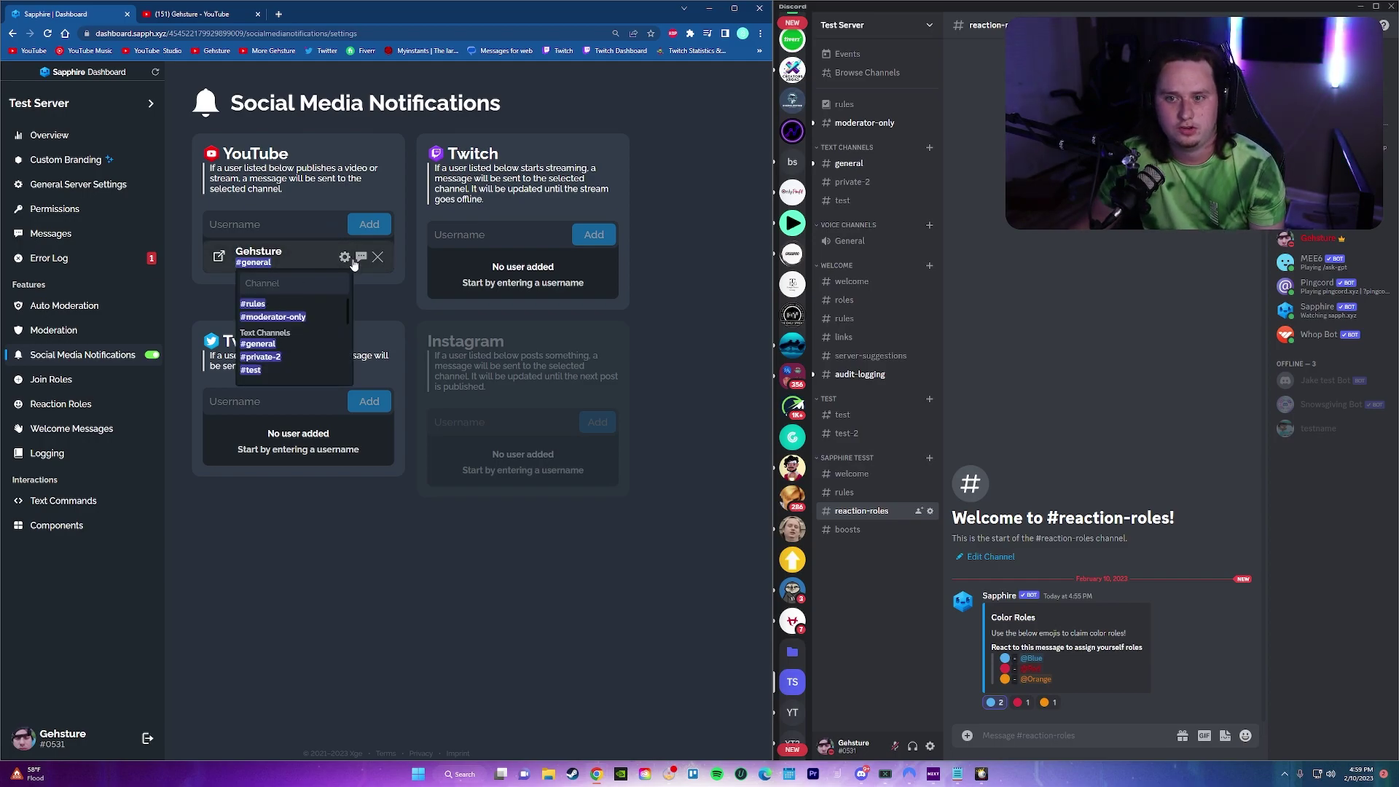
left_click(353, 263)
left_click(346, 260)
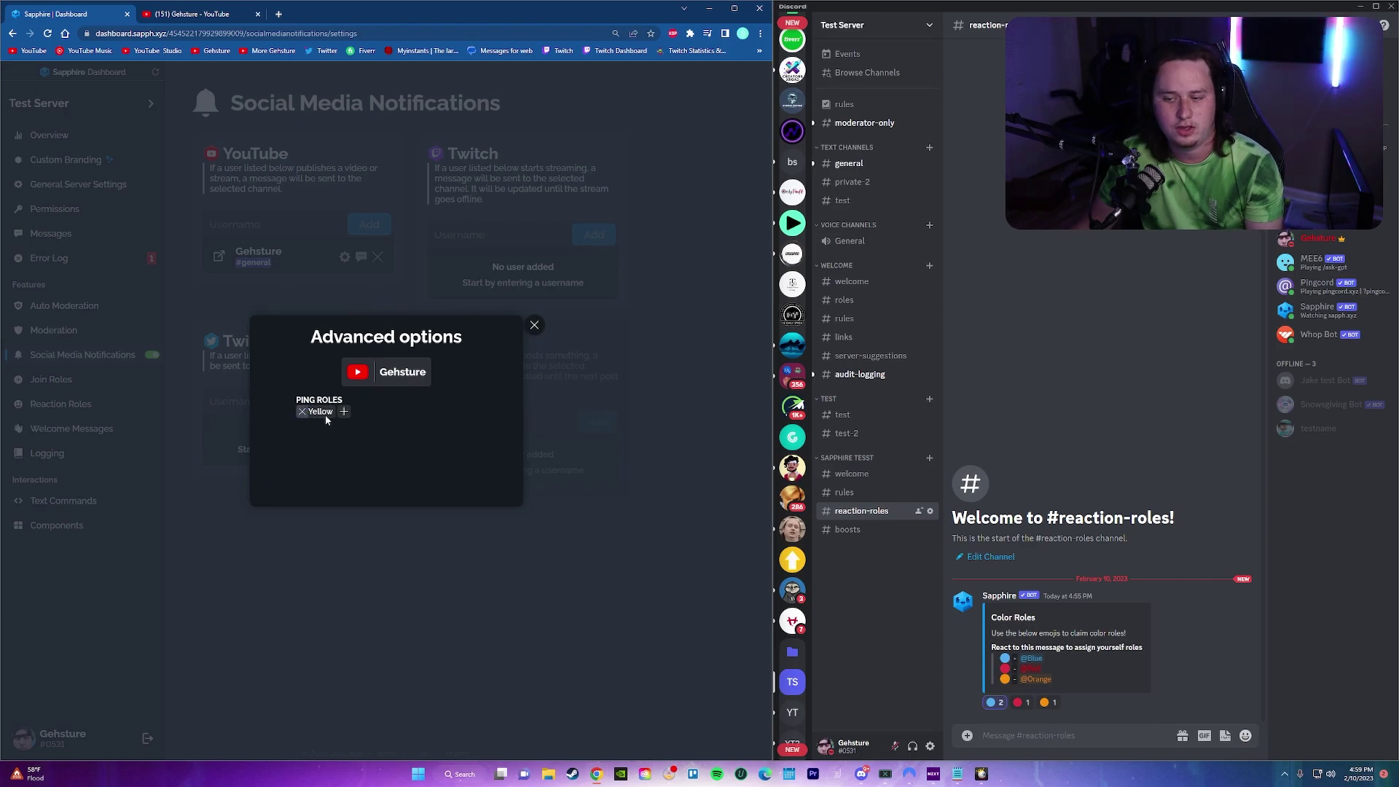
left_click(667, 342)
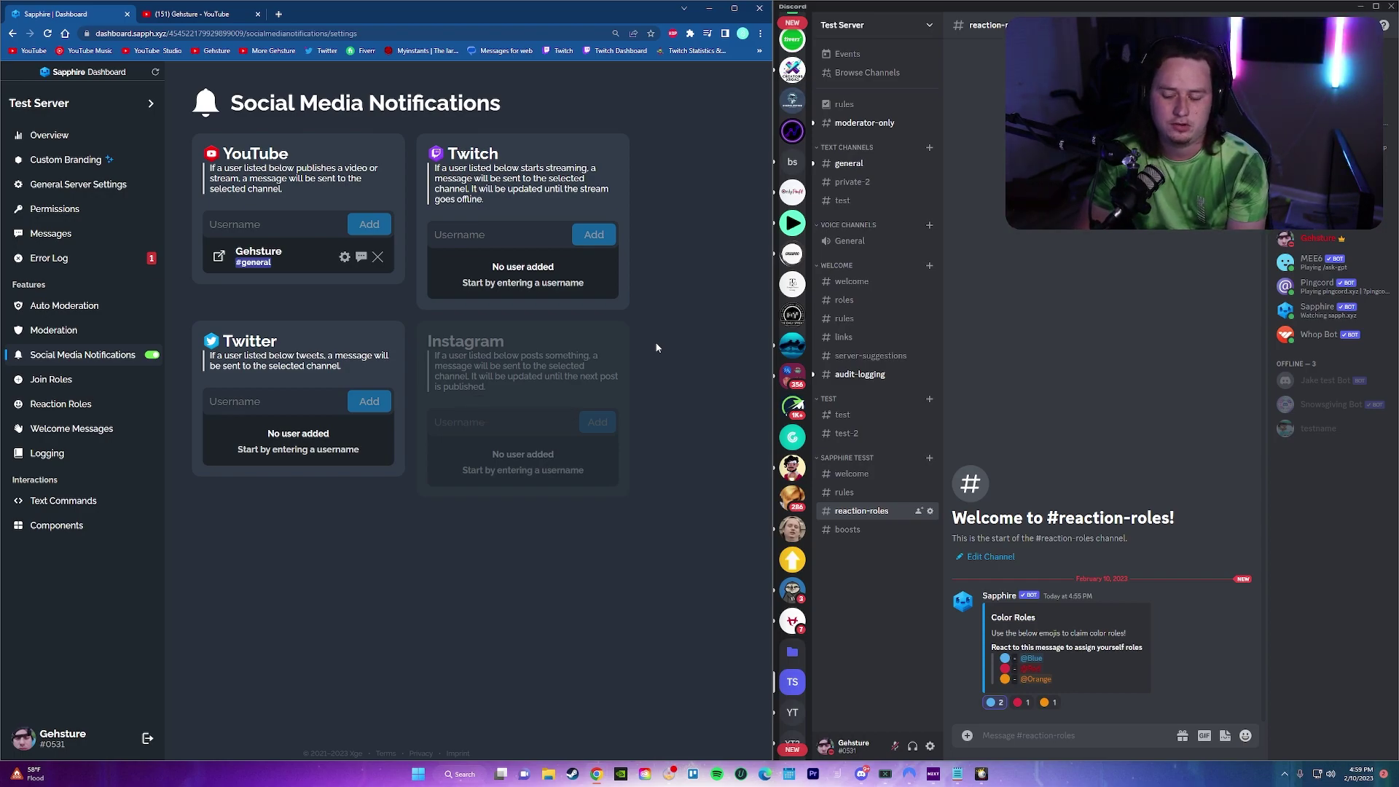
left_click(313, 222)
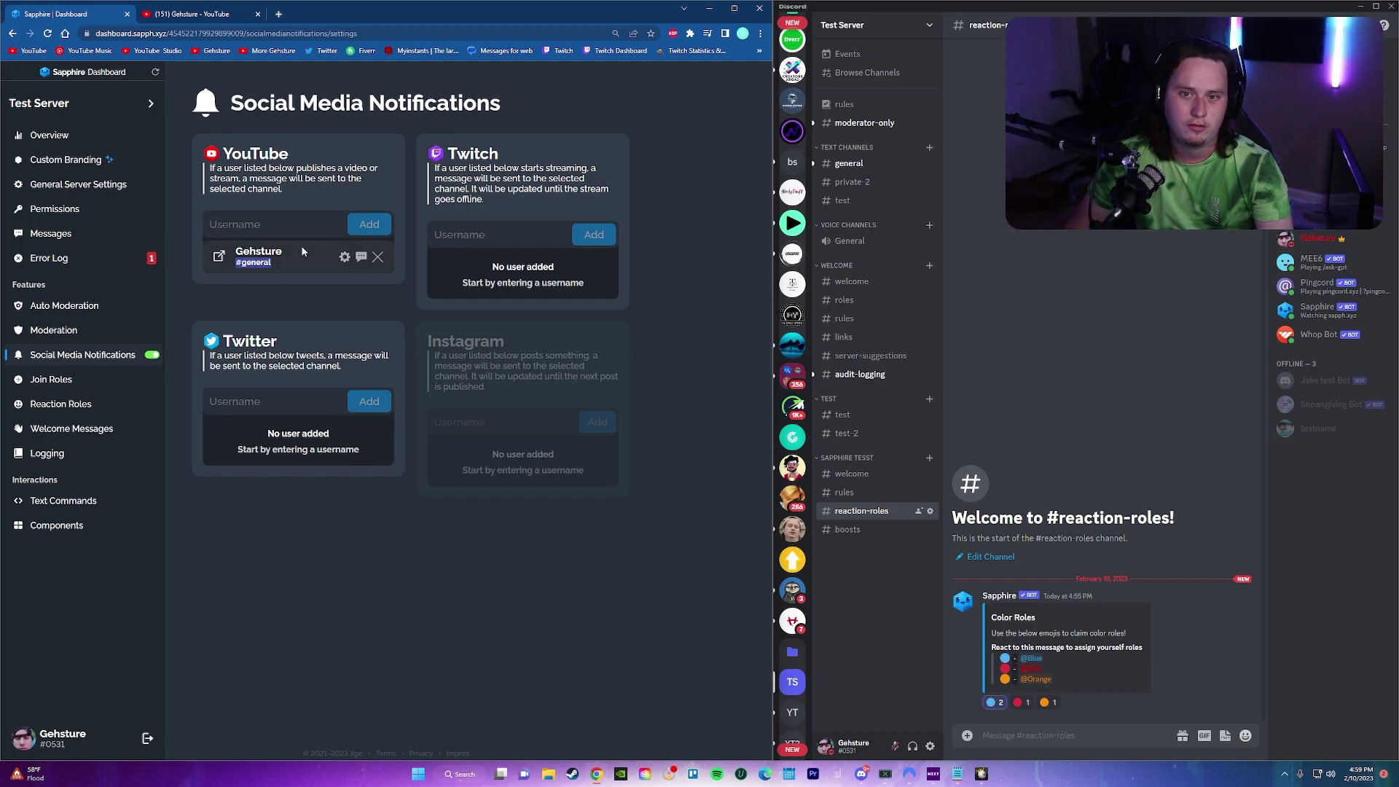
Open the advanced auto moderation settings and look through the available rules, from Spam down to Links and Invites
key("alt+Left")
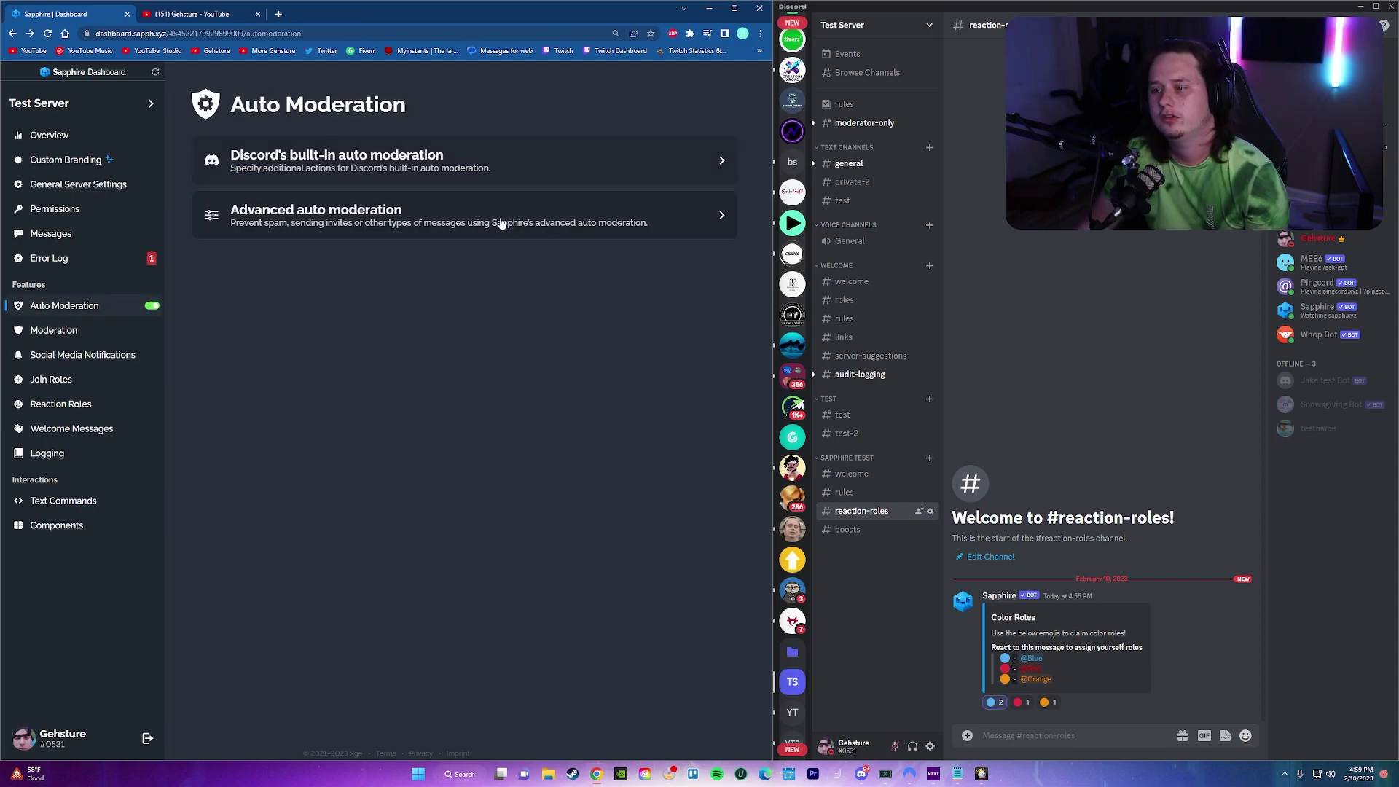
left_click(360, 222)
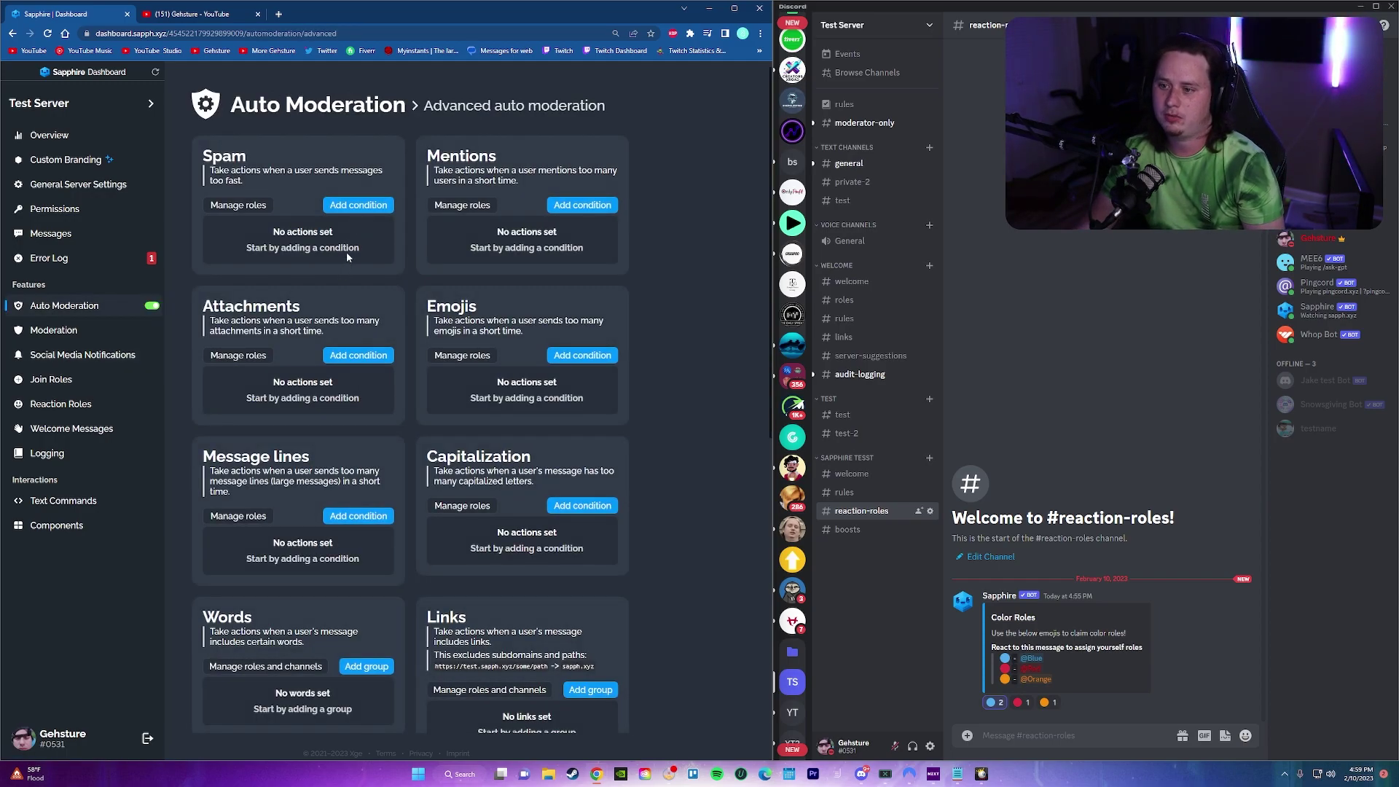
scroll(348, 241, "down", 3)
scroll(339, 204, "up", 3)
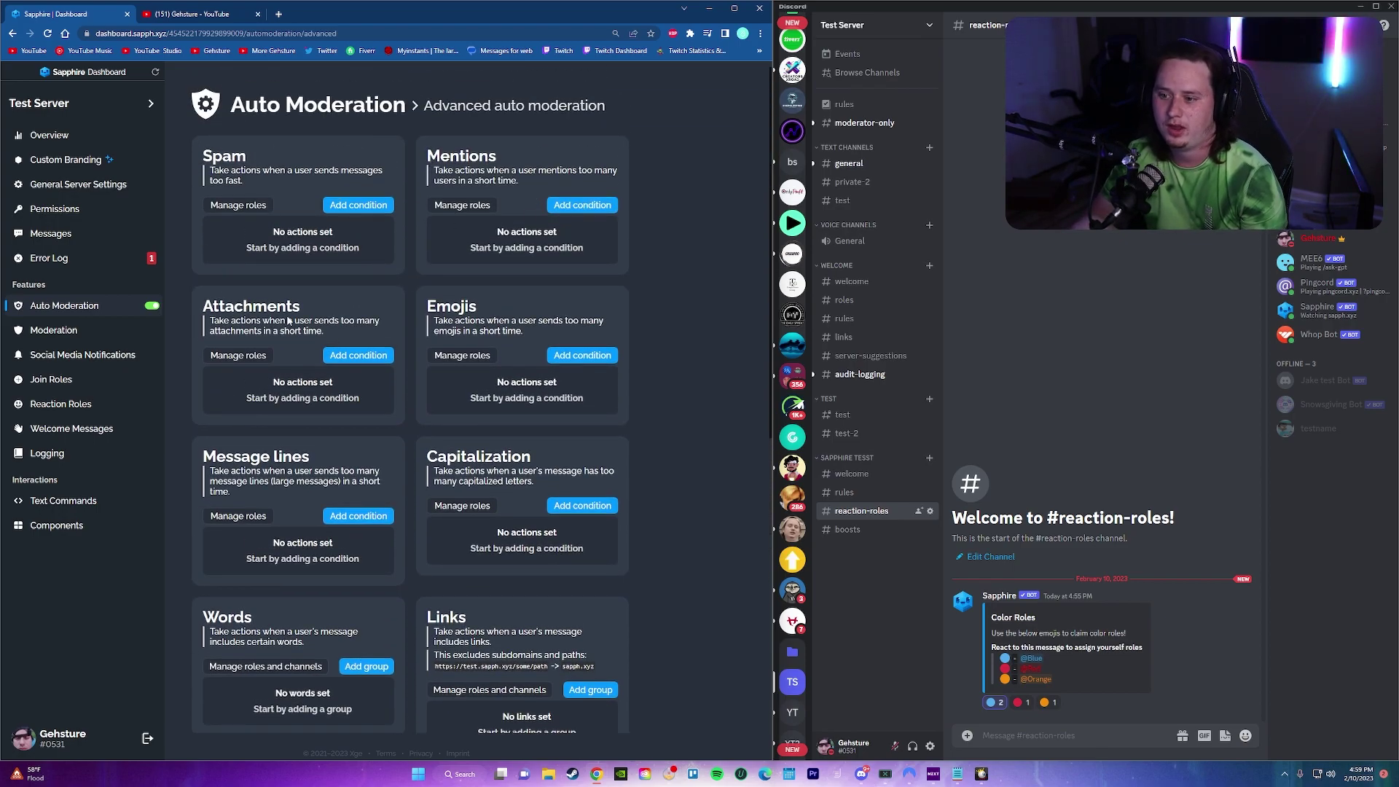
scroll(439, 337, "down", 1)
scroll(440, 336, "down", 3)
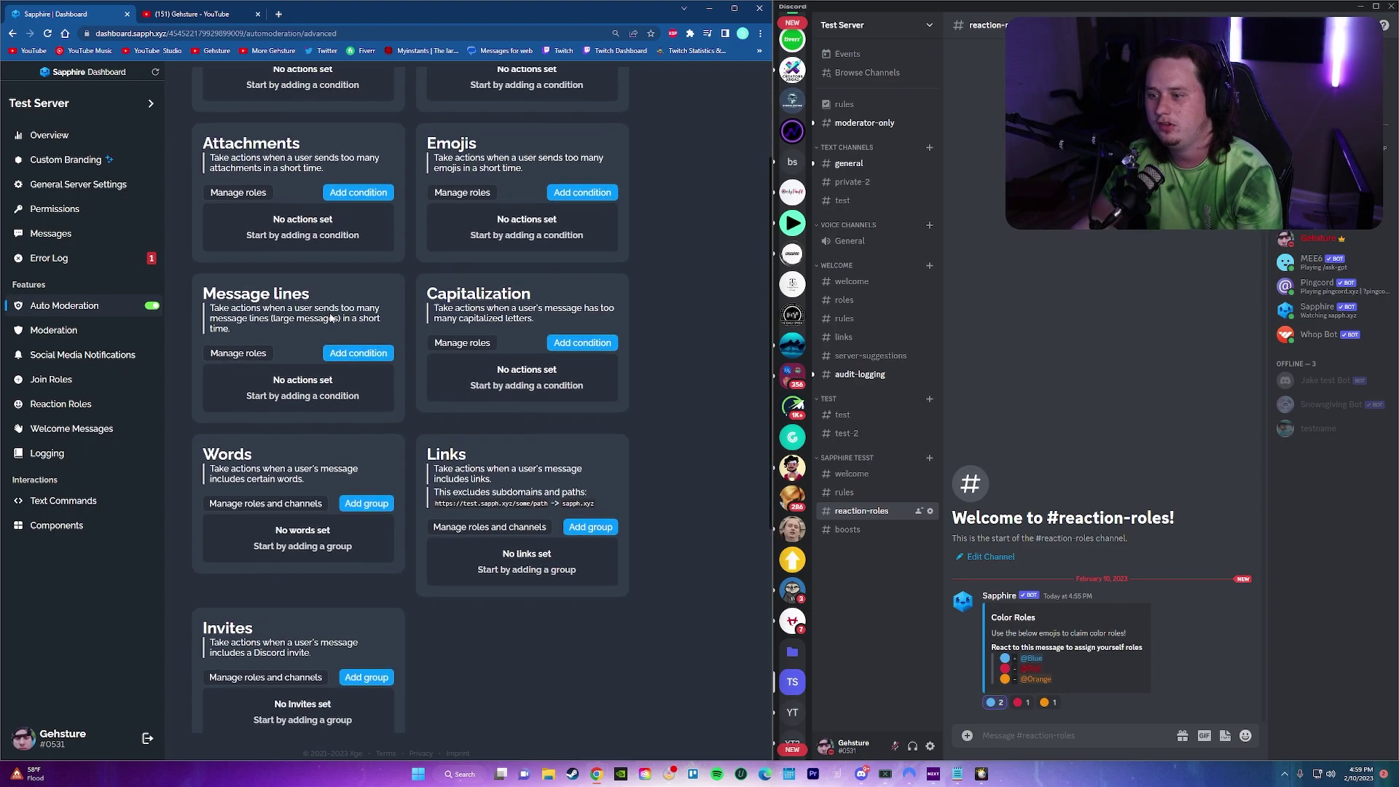
scroll(452, 336, "down", 3)
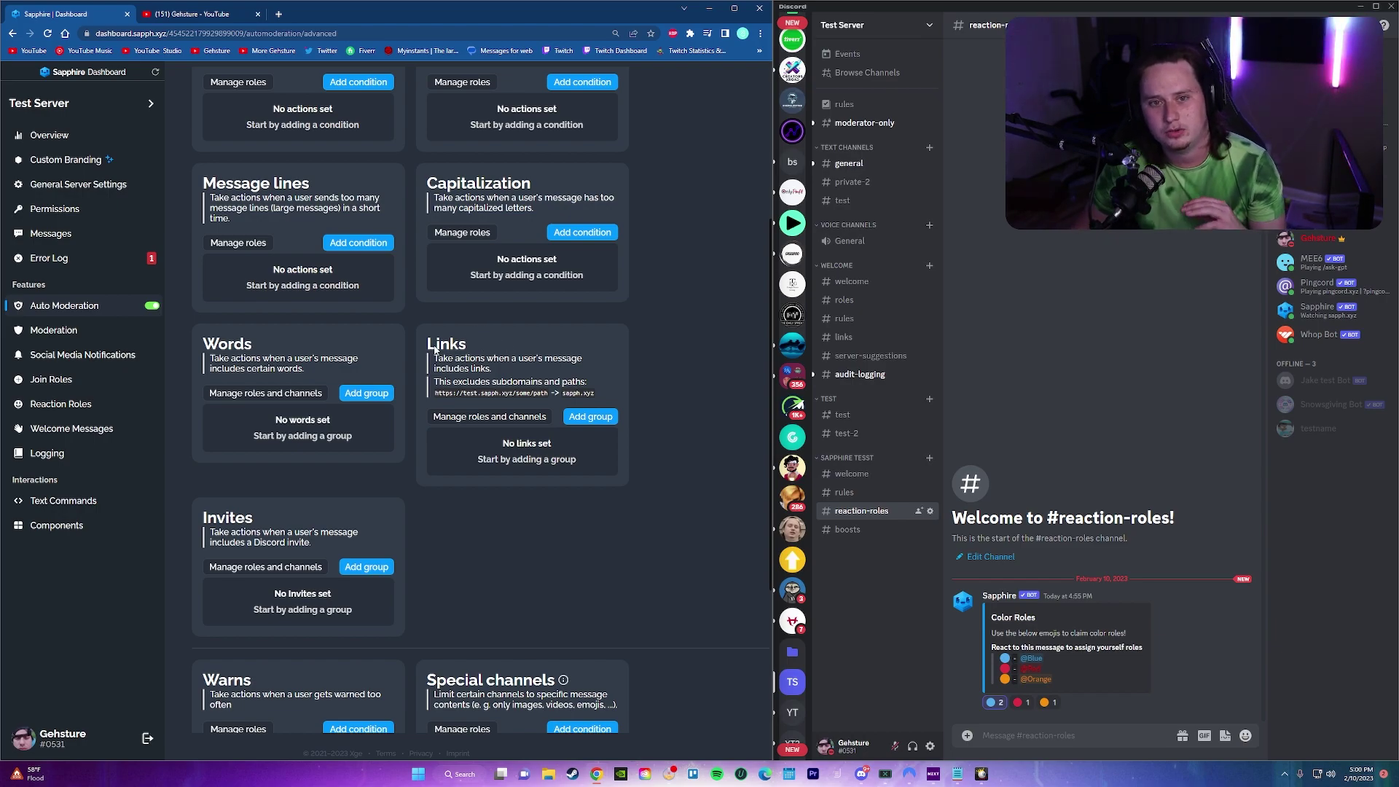
Exclude the Blue and Red roles from the Links auto moderation rule and save the changes
left_click(519, 415)
left_click(583, 414)
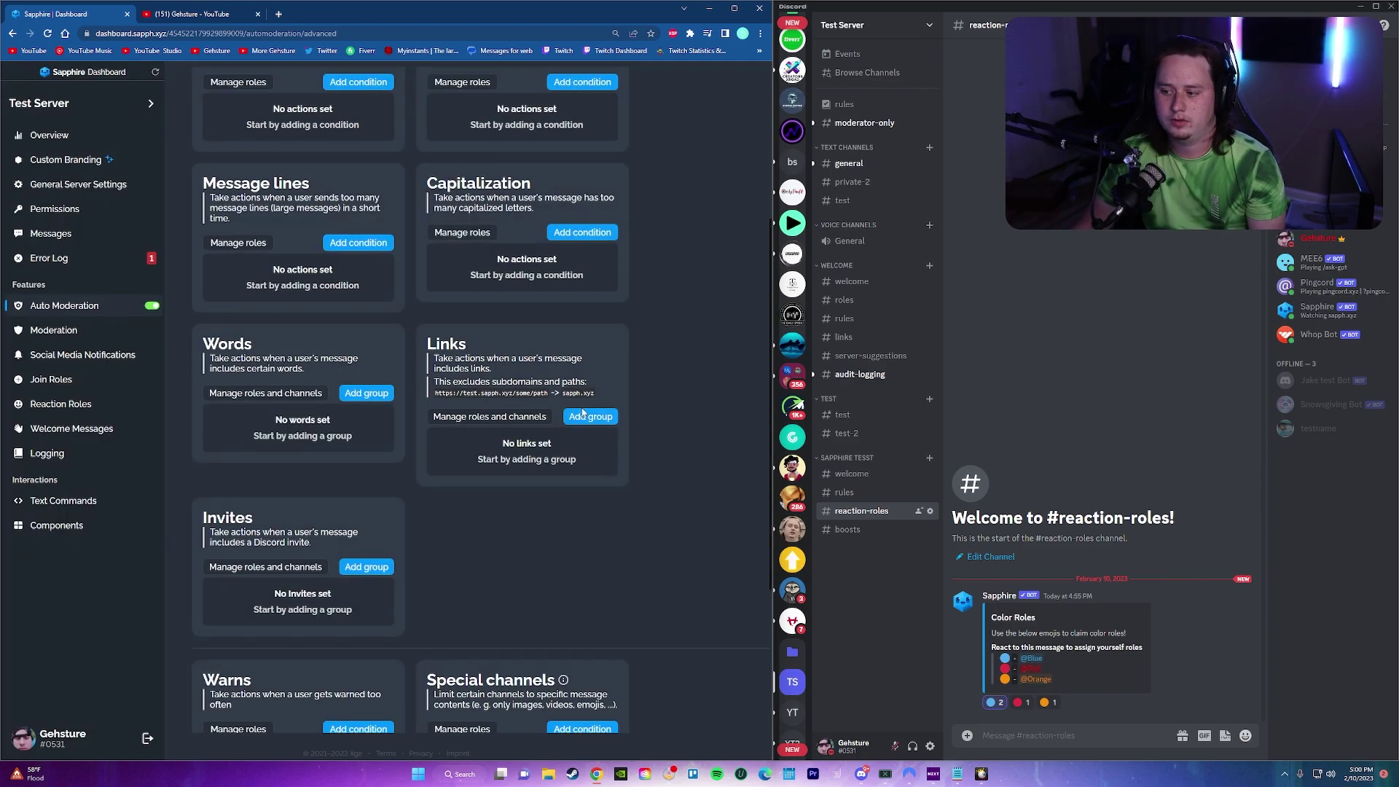
left_click(505, 423)
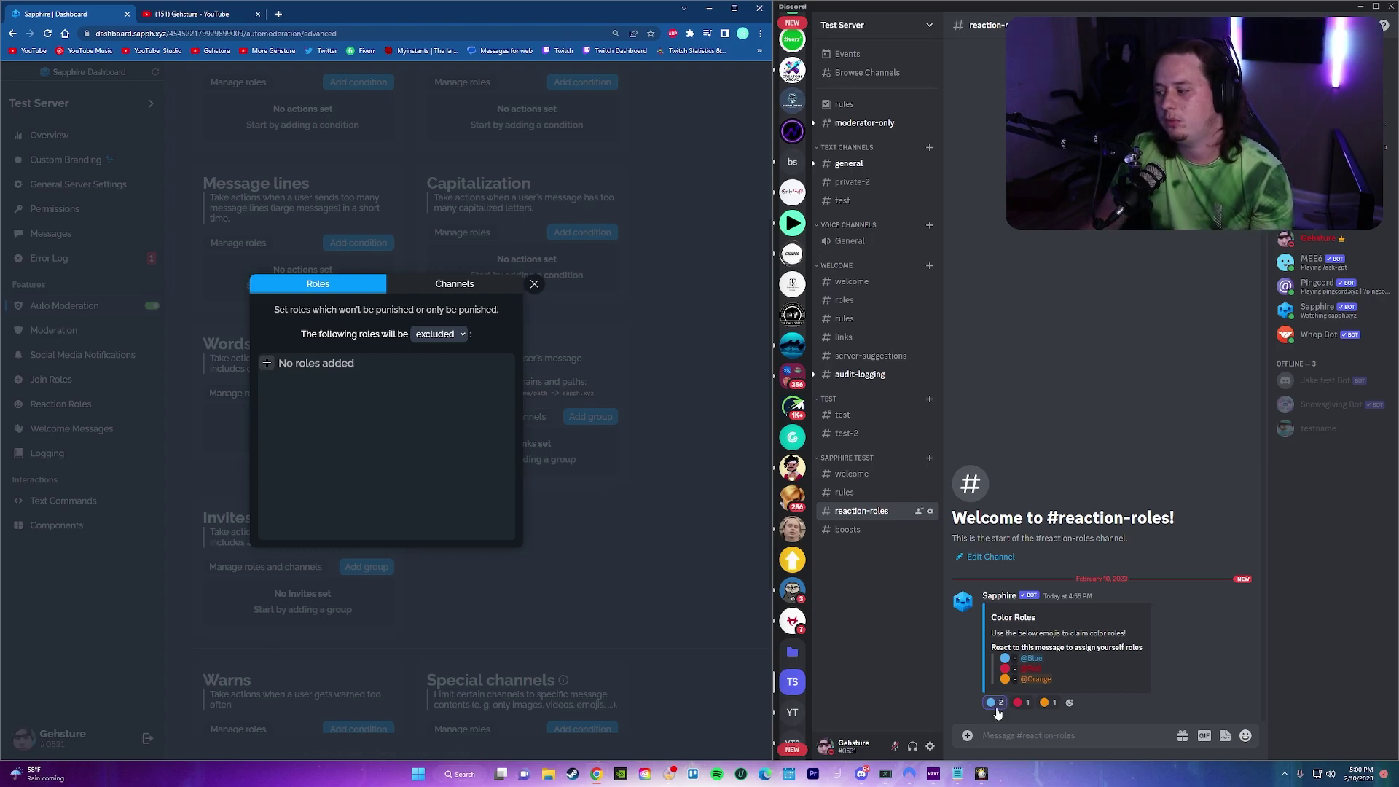
mouse_move(997, 714)
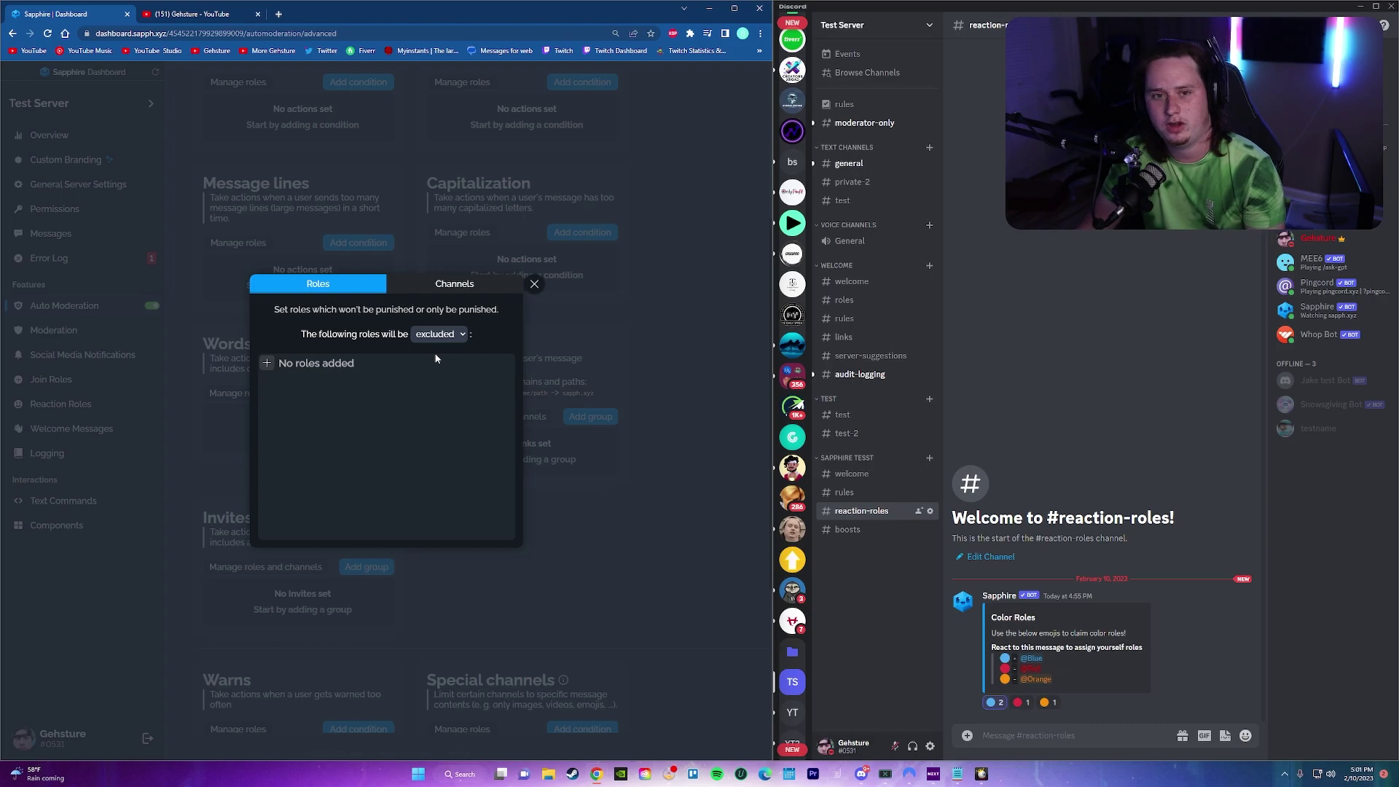
left_click(544, 435)
left_click(468, 423)
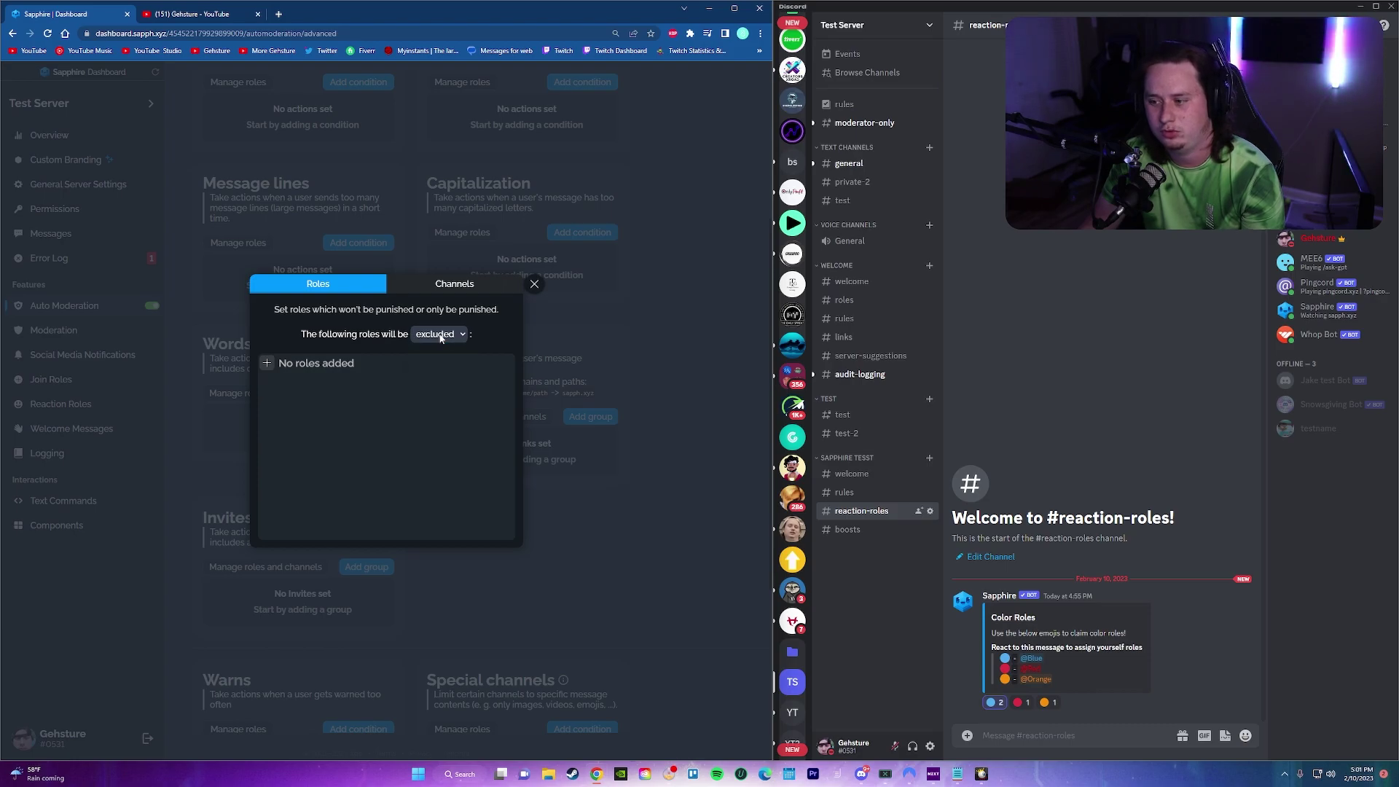
left_click(267, 364)
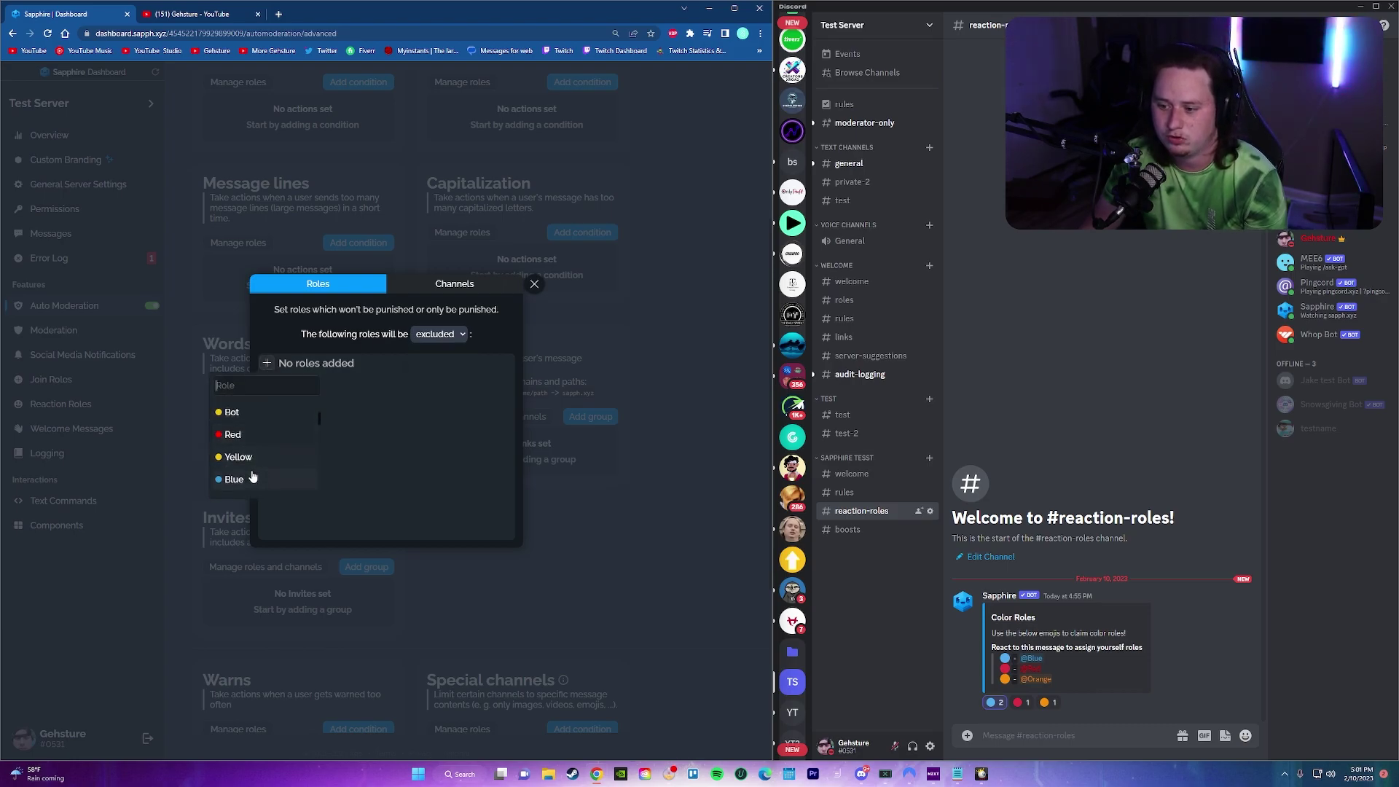
left_click(252, 480)
left_click(300, 362)
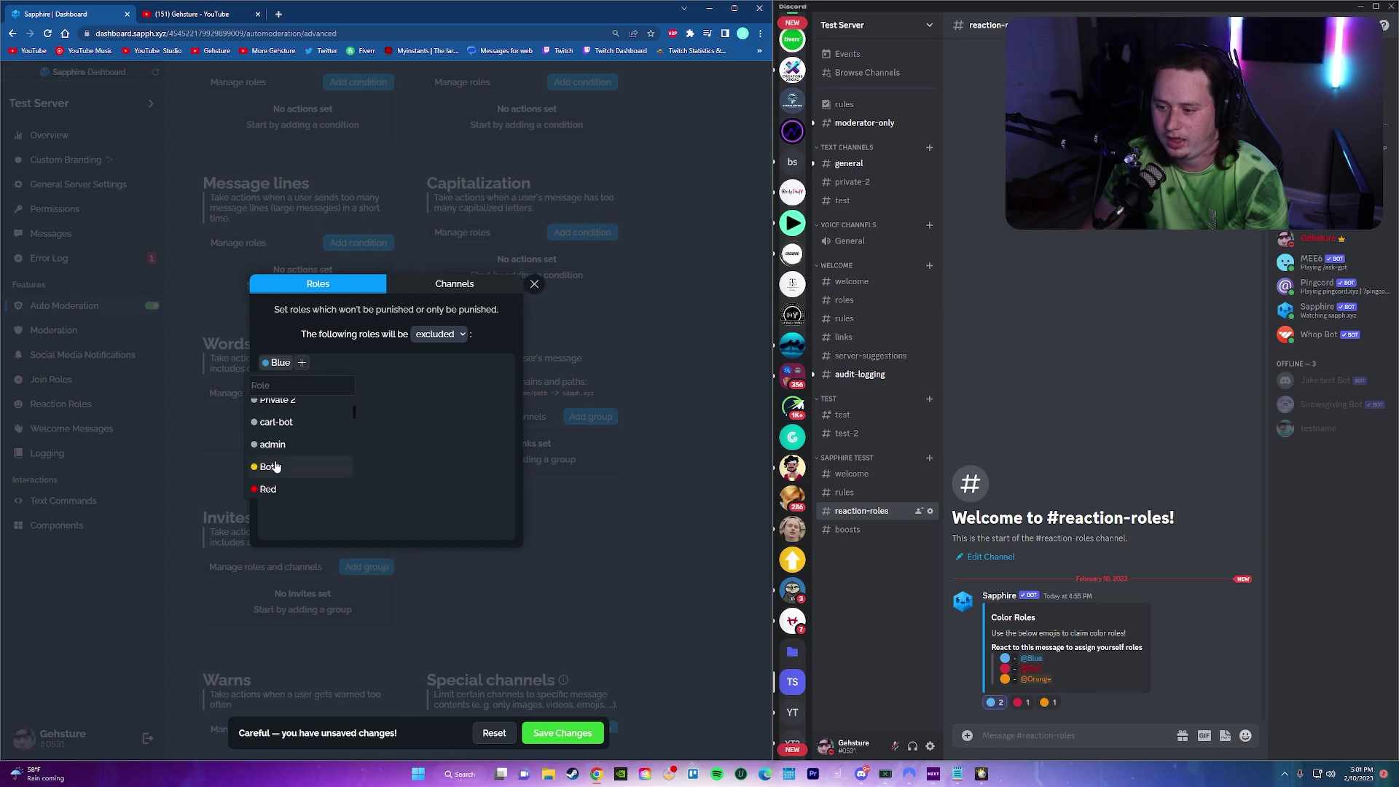
left_click(267, 435)
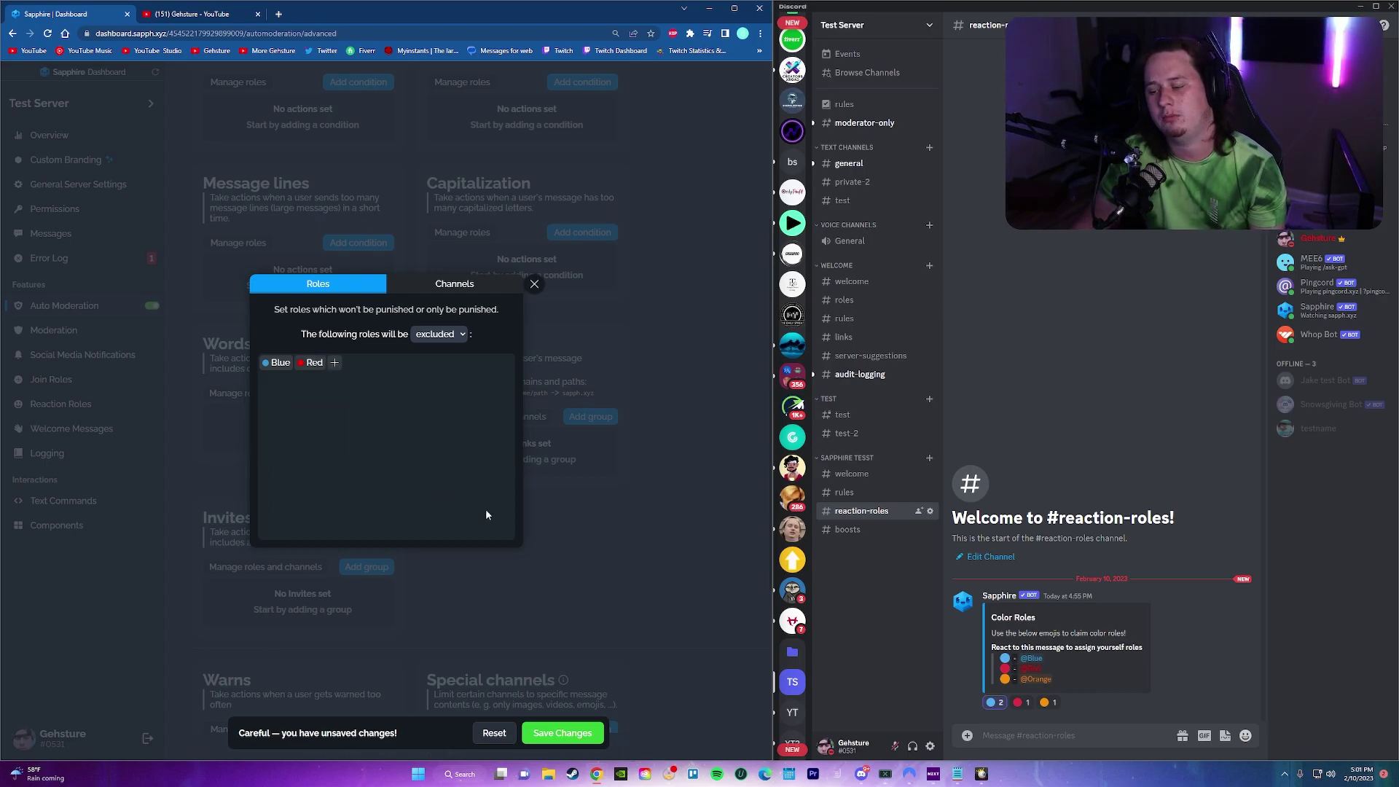
left_click(548, 734)
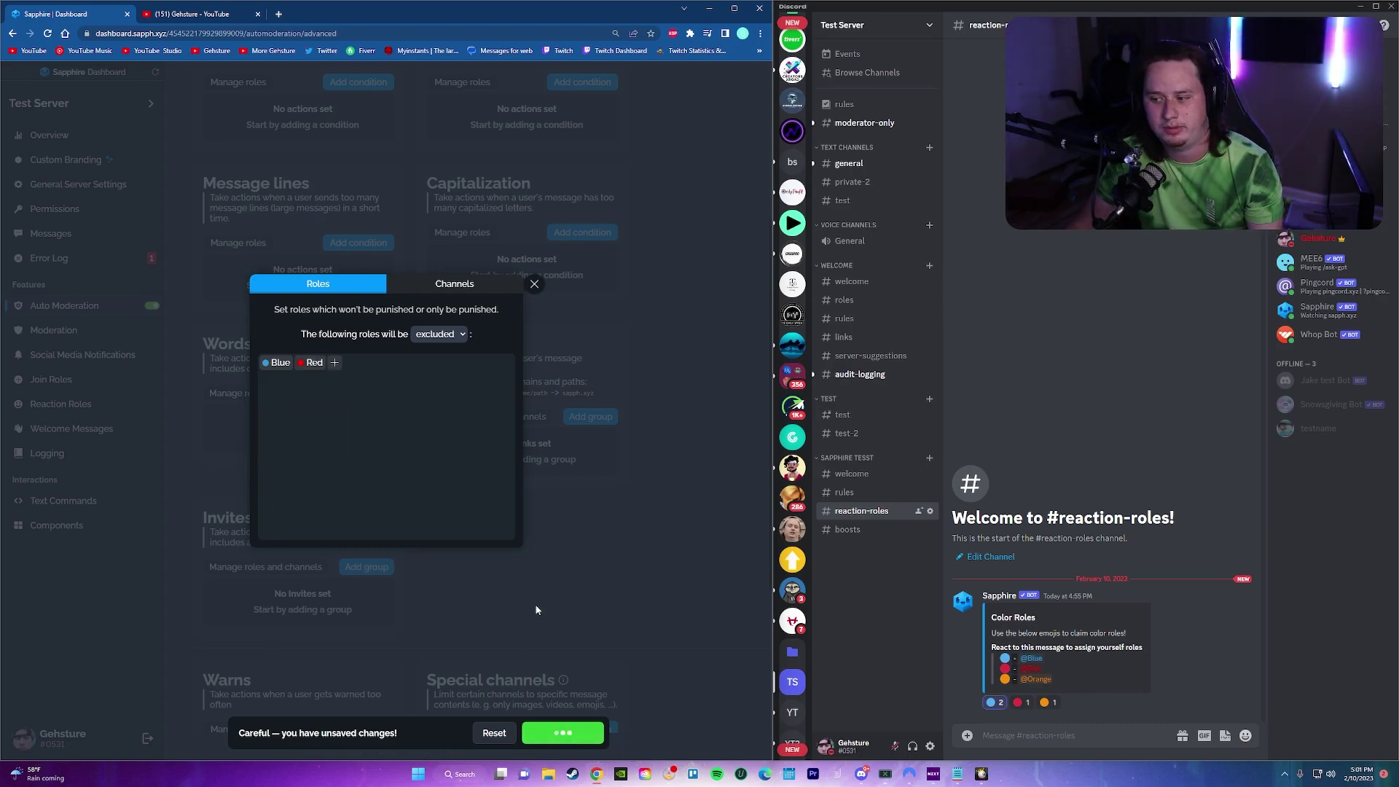
left_click(575, 568)
Look over the remaining advanced auto moderation rules, including Invites, Warns and Special channels
scroll(405, 505, "down", 2)
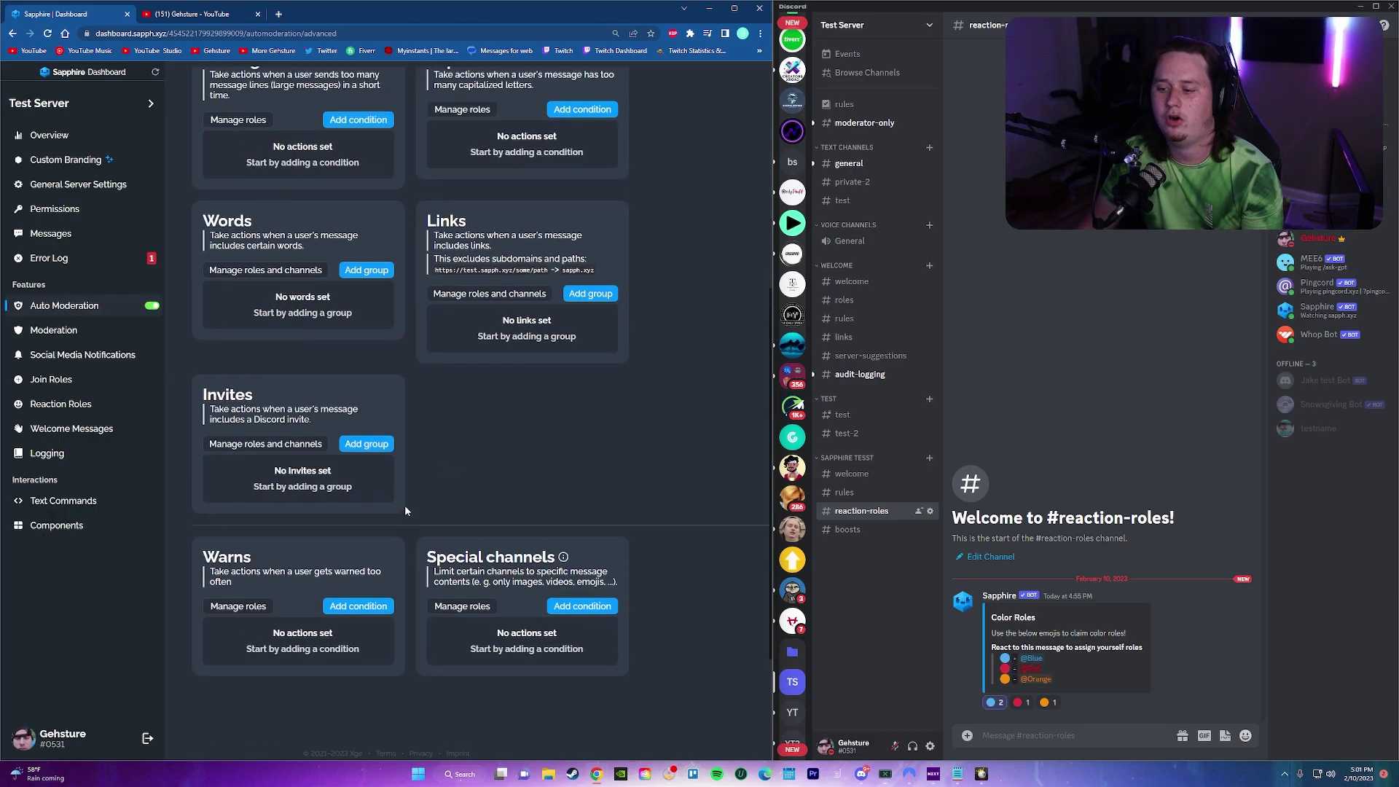
scroll(395, 474, "up", 3)
scroll(328, 474, "down", 3)
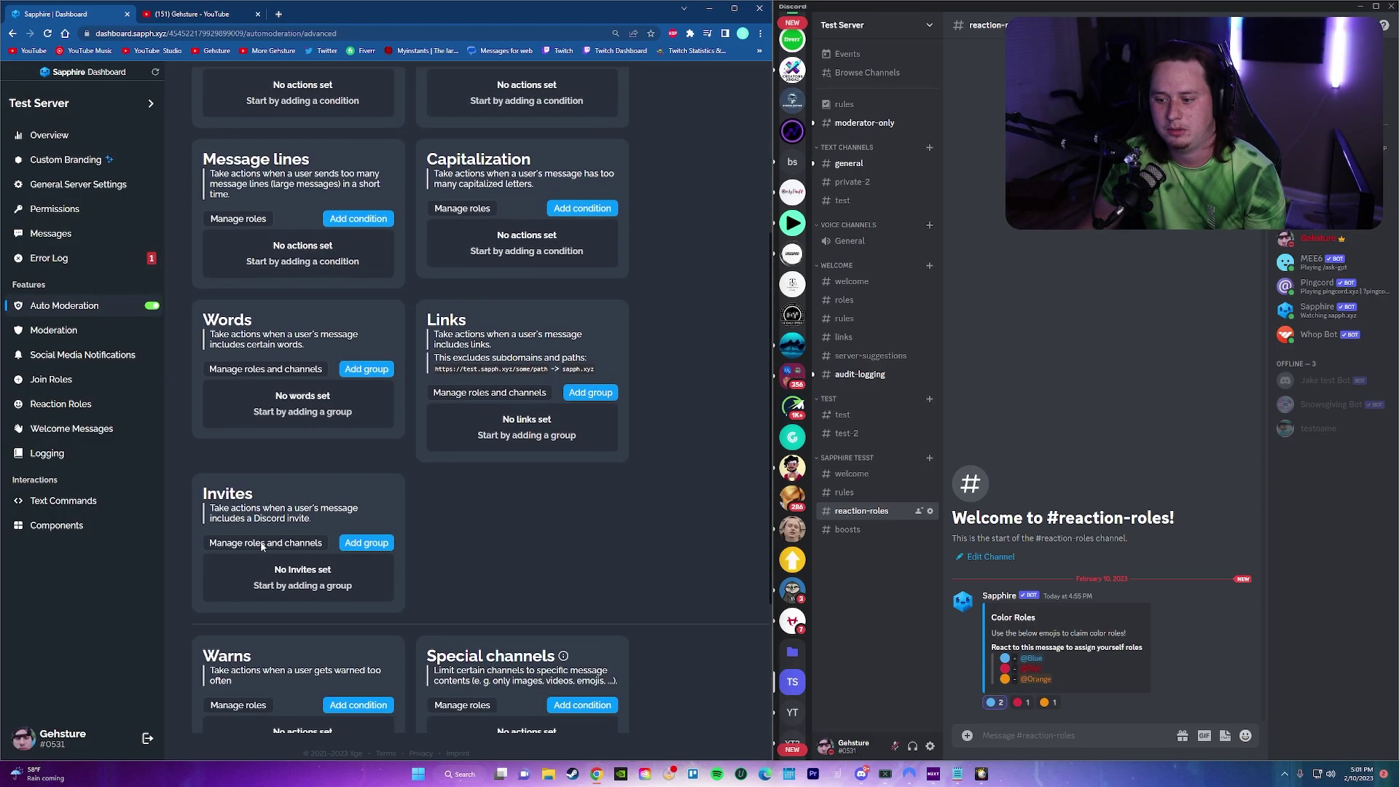
scroll(253, 474, "down", 3)
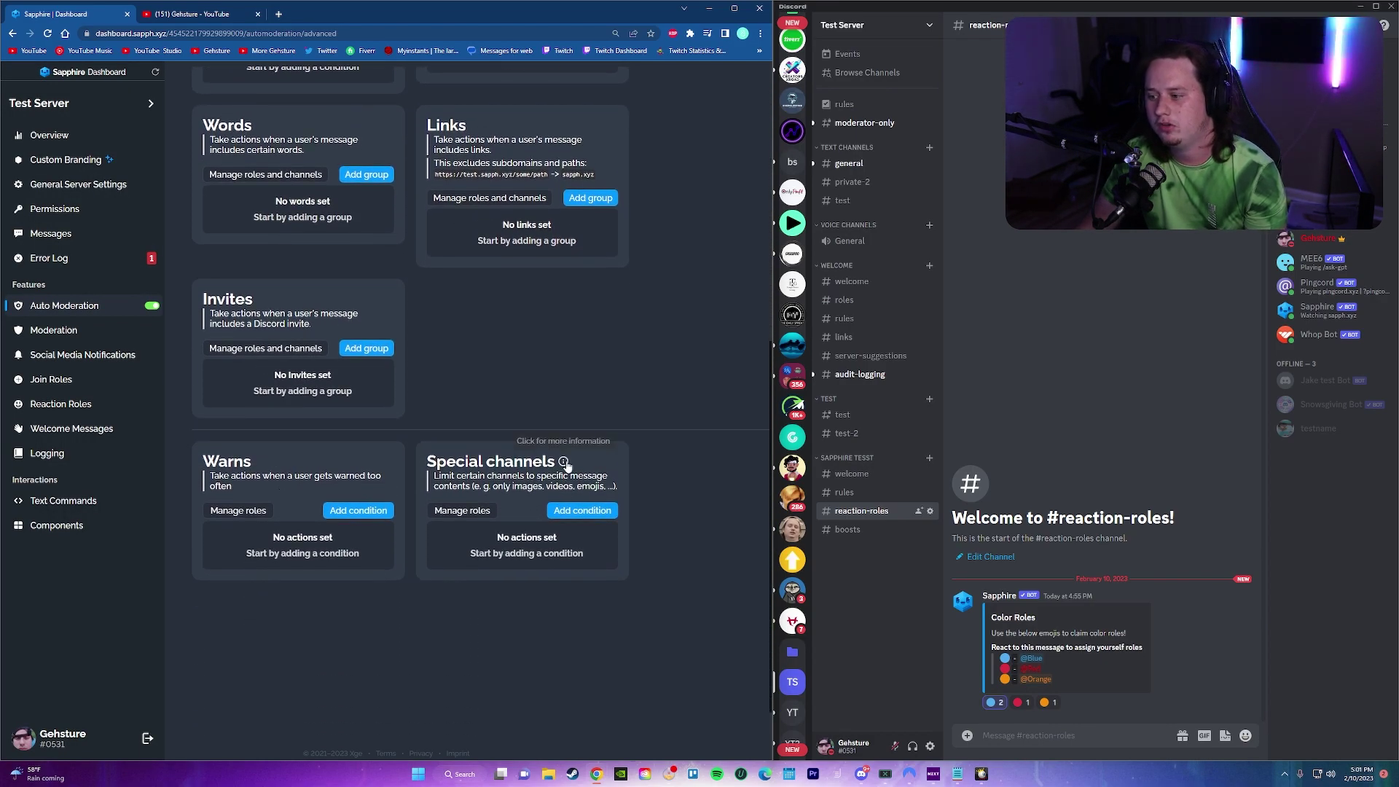
scroll(513, 480, "up", 4)
scroll(442, 509, "up", 4)
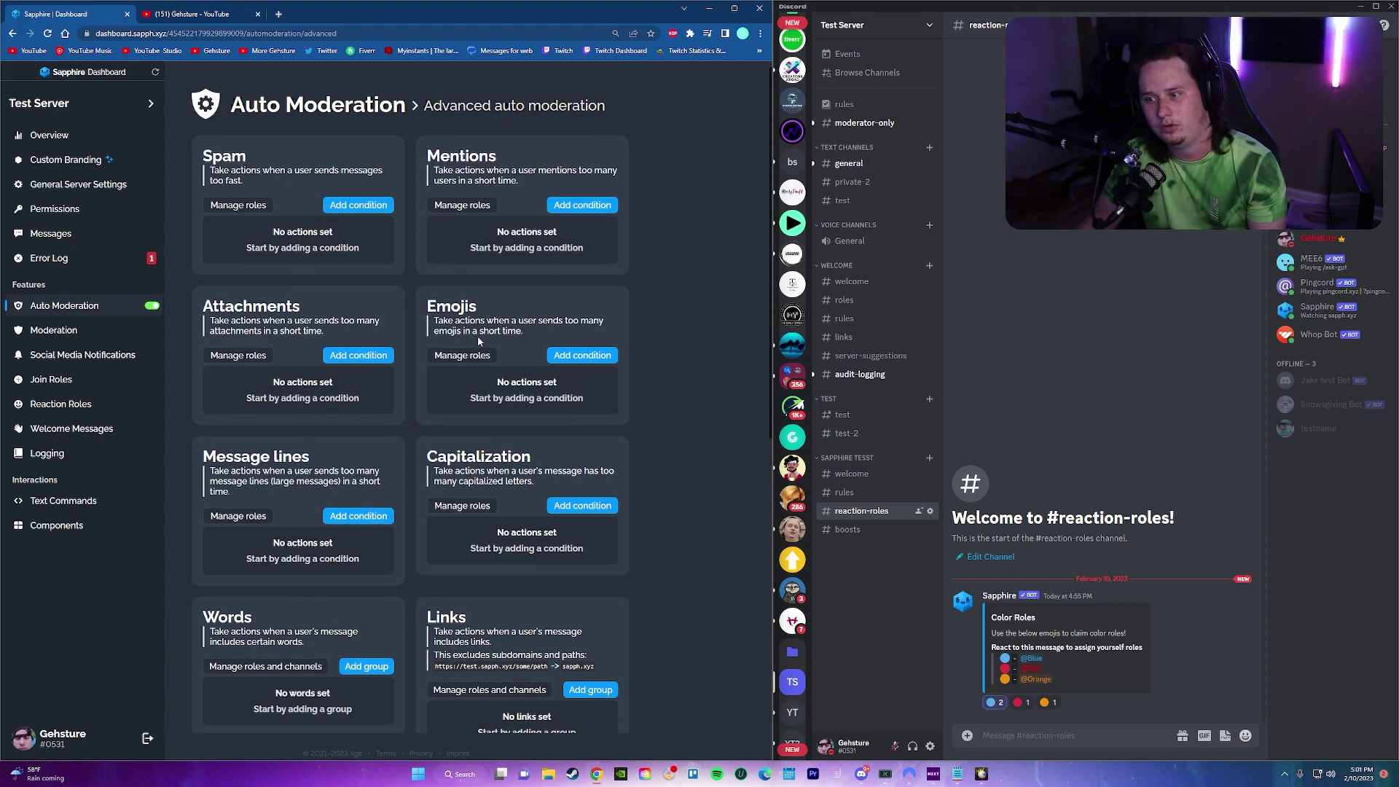
View the Punish settings under Moderation, and start a slash command in Discord's reaction-roles channel
left_click(54, 330)
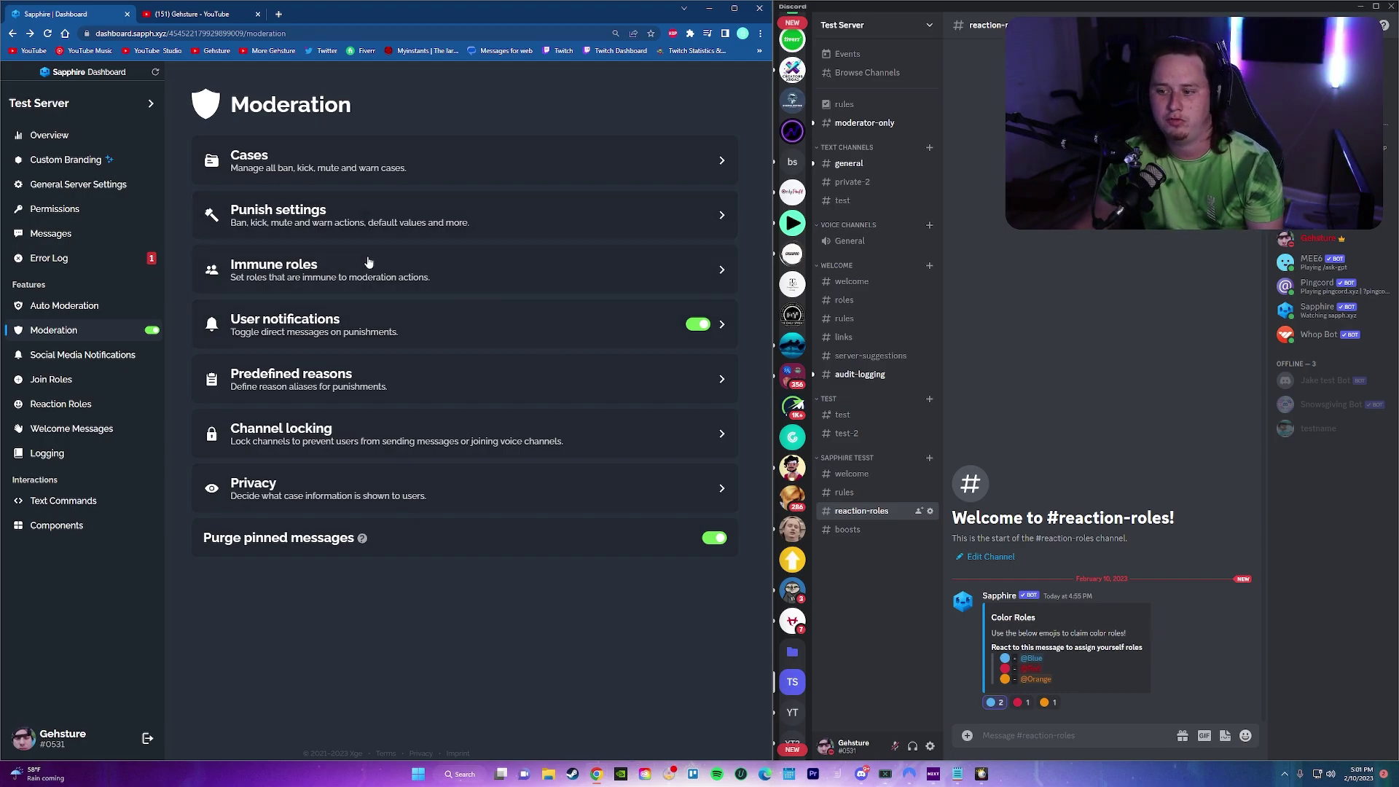
left_click(474, 218)
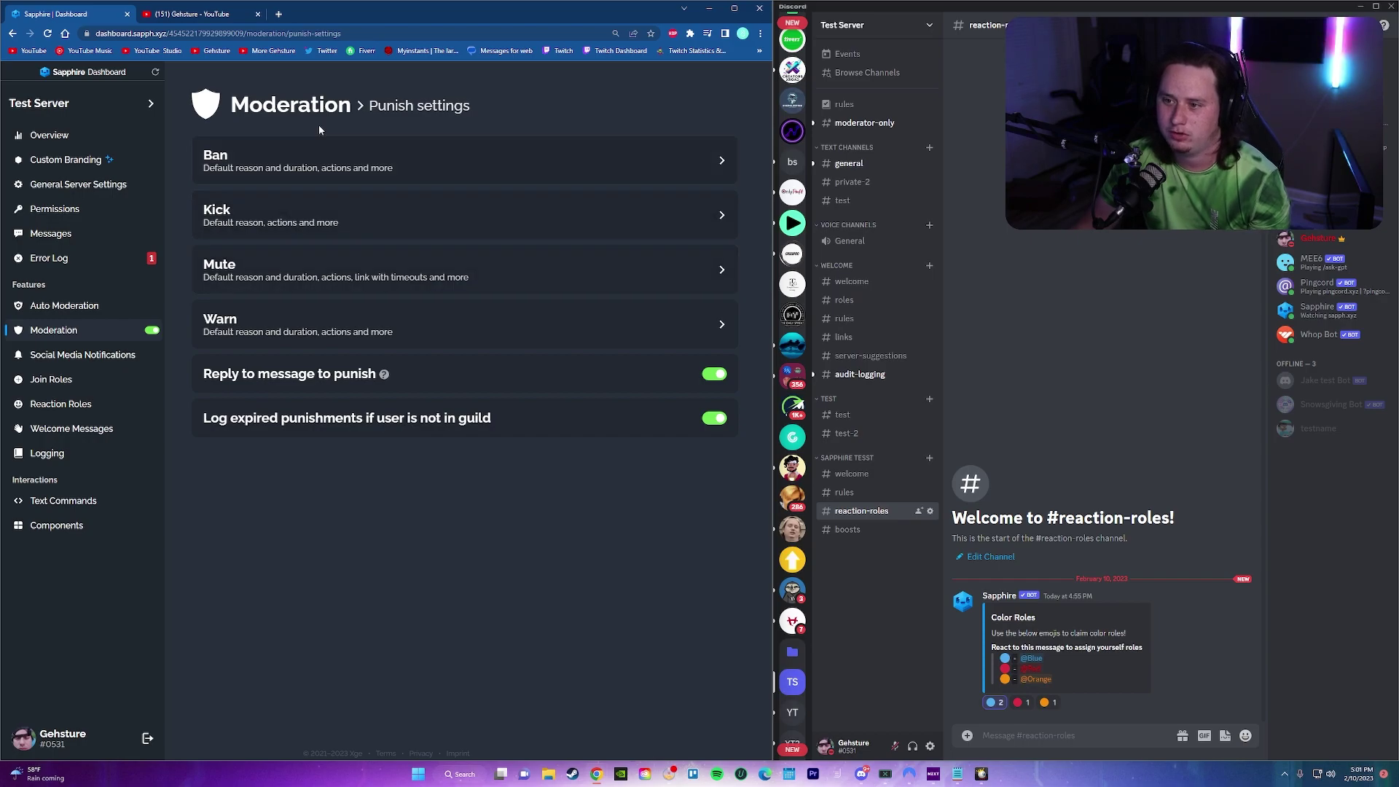
left_click(1000, 731)
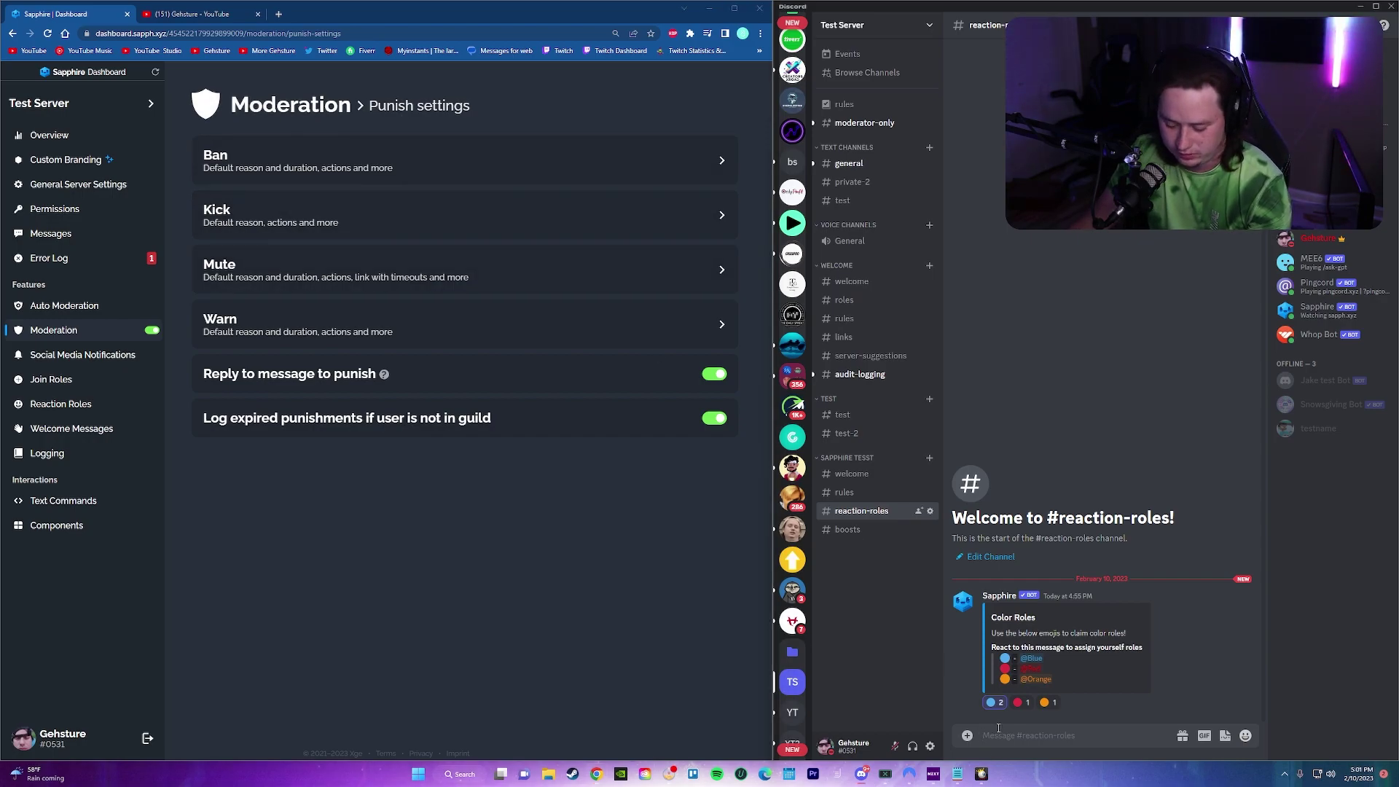
type("/")
left_click(967, 703)
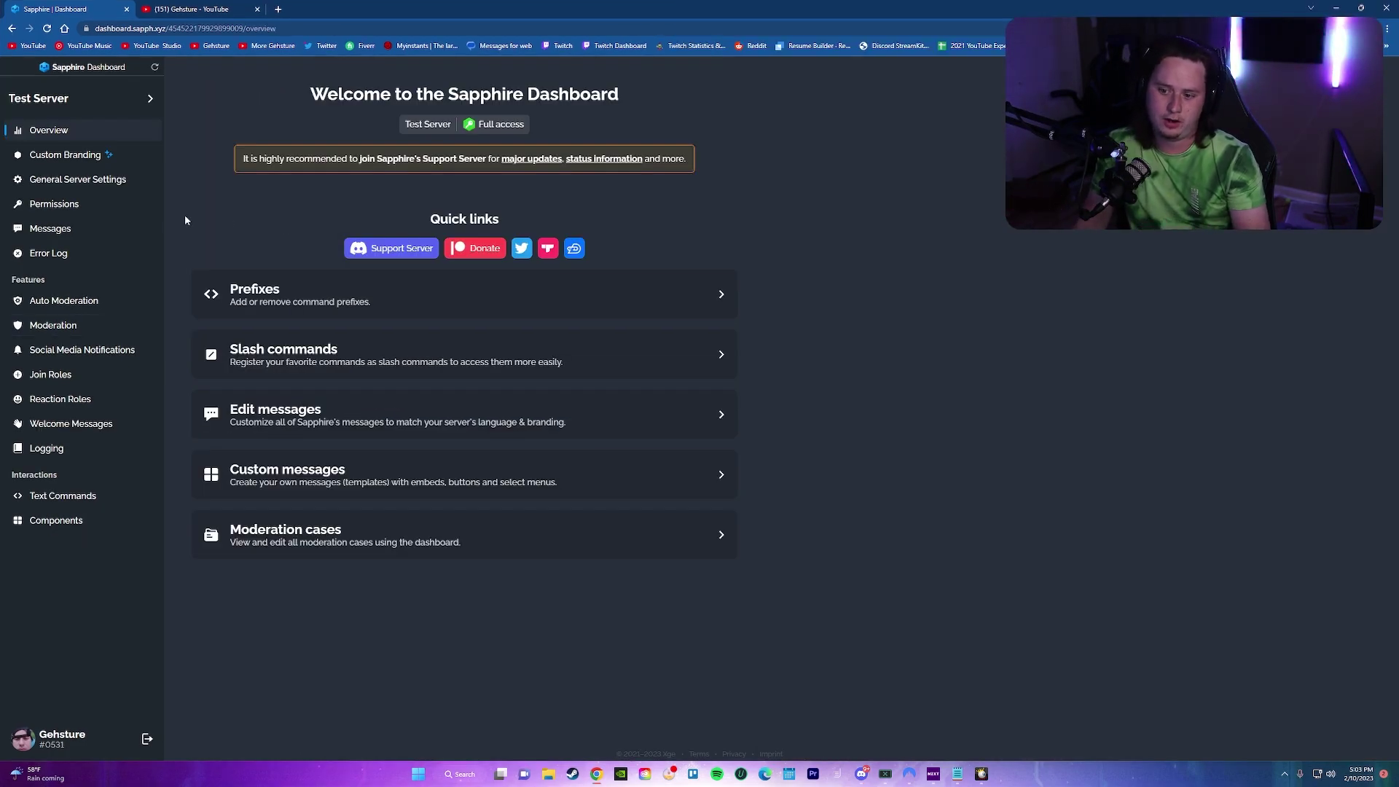
Browse the dashboard's Auto Moderation, Moderation and Social Media Notifications pages
left_click(77, 302)
left_click(76, 326)
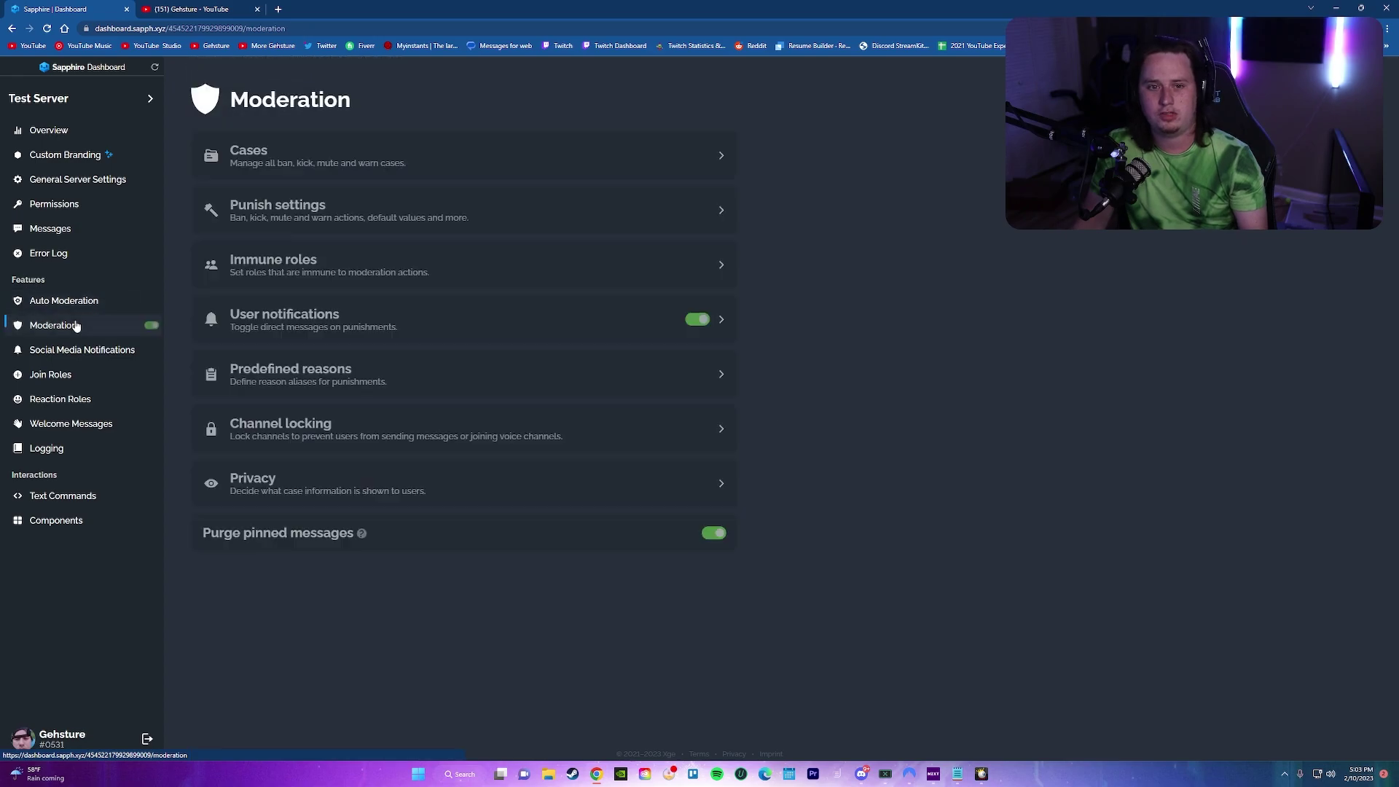
left_click(81, 350)
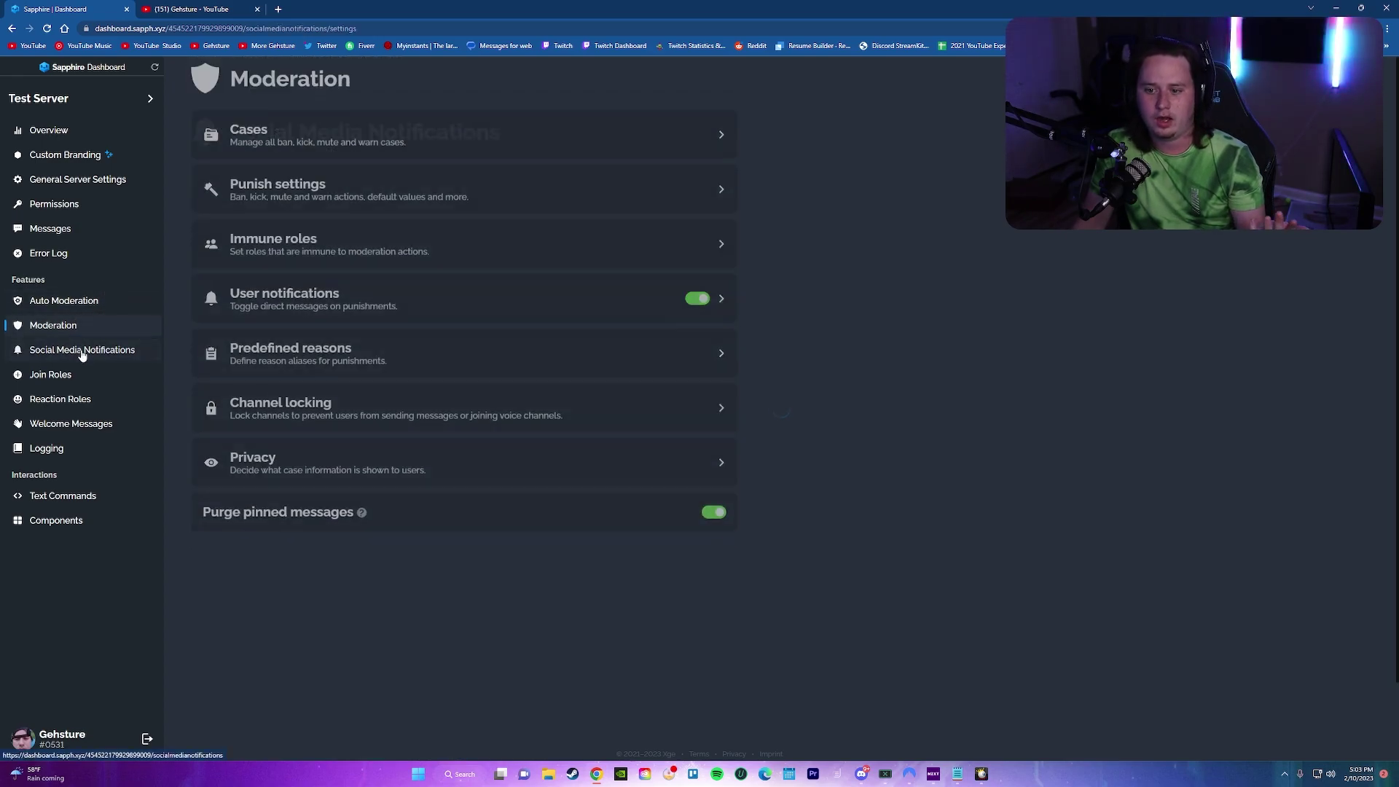